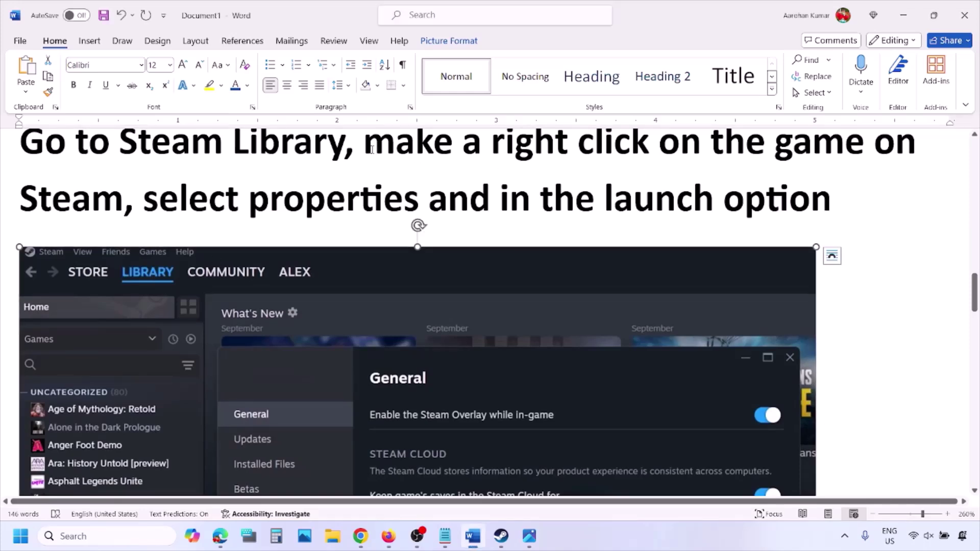
Highlight the document's instructions on opening a Steam game's properties and examine the -dx11 launch option screenshot.
{"action": "left_click_drag", "start_coordinate": [366, 148], "coordinate": [793, 144]}
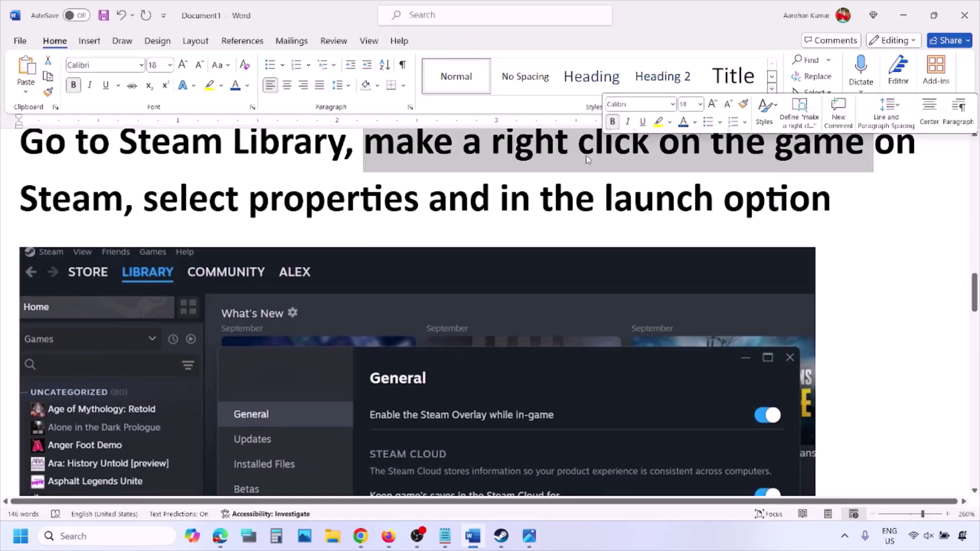
{"action": "left_click_drag", "start_coordinate": [241, 200], "coordinate": [421, 202]}
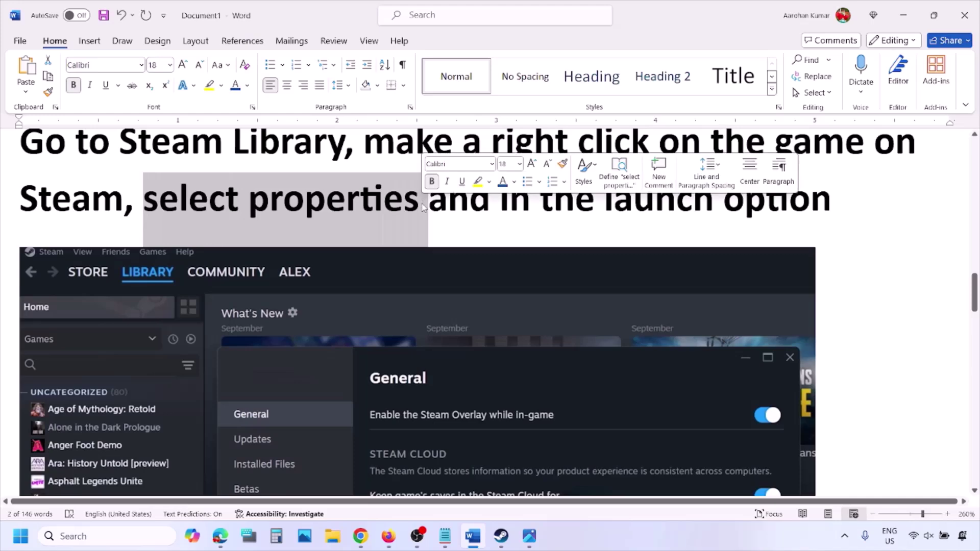
{"action": "scroll", "coordinate": [422, 203], "scroll_direction": "down", "scroll_amount": 5}
{"action": "scroll", "coordinate": [421, 204], "scroll_direction": "up", "scroll_amount": 2}
{"action": "right_click", "coordinate": [425, 176]}
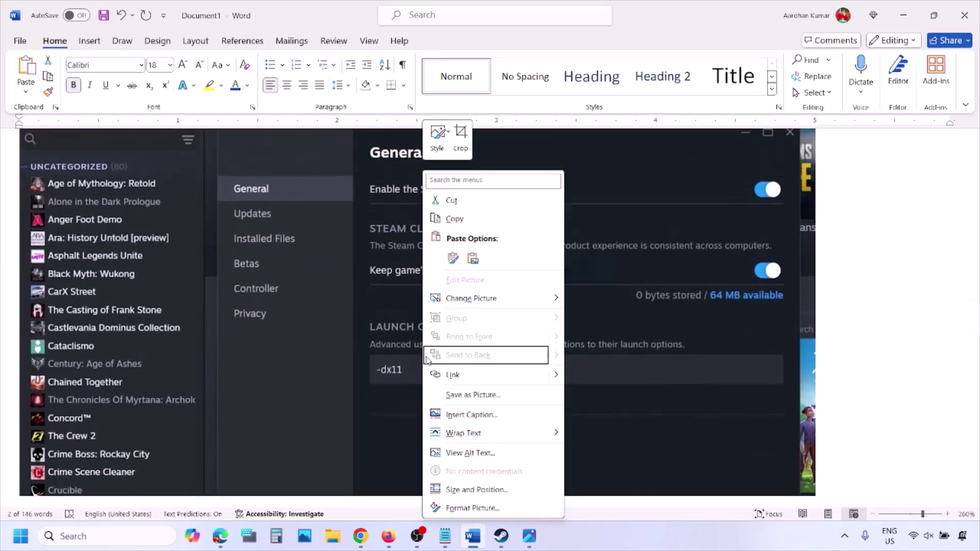
{"action": "left_click", "coordinate": [385, 373]}
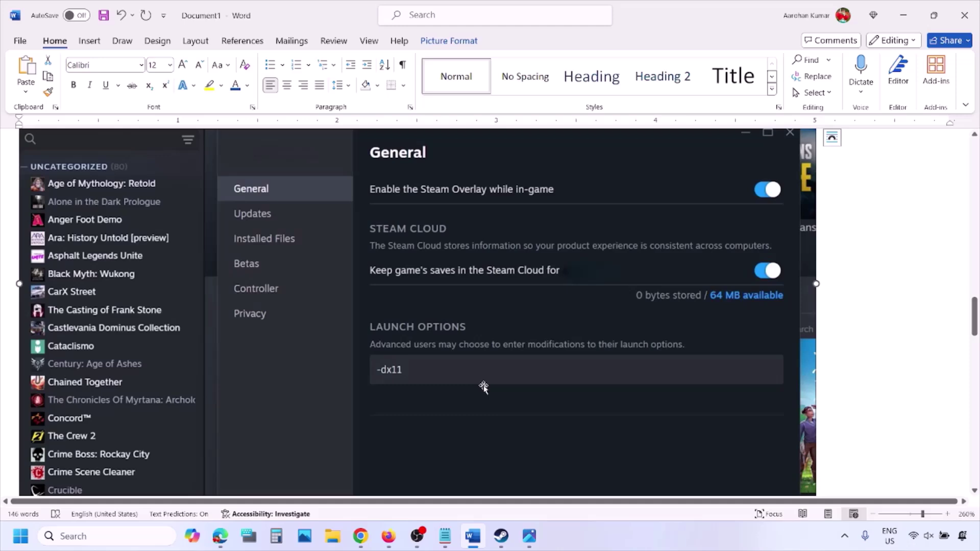
Review the document's screenshots of the alternative -d3d11 and -dx12 Steam launch options.
{"action": "scroll", "coordinate": [483, 387], "scroll_direction": "down", "scroll_amount": 10}
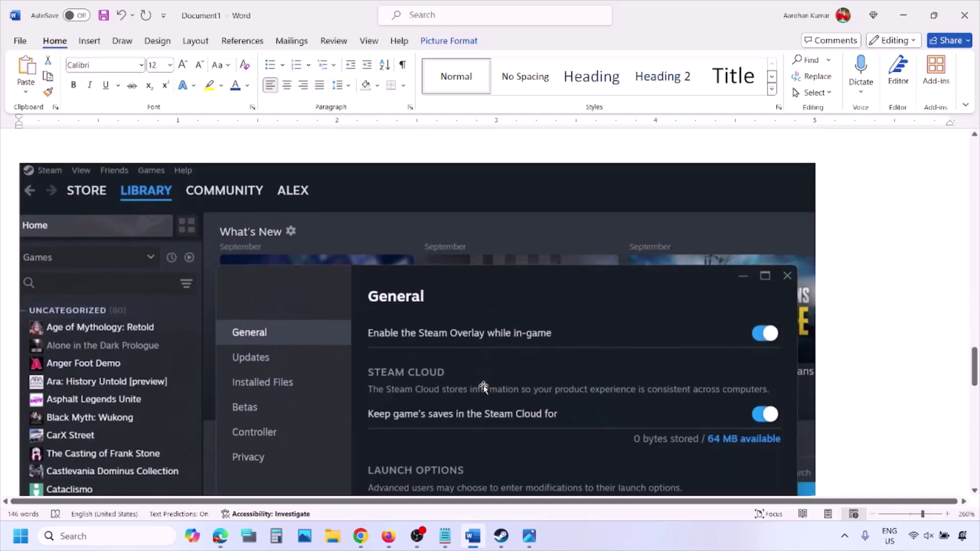
{"action": "scroll", "coordinate": [484, 388], "scroll_direction": "down", "scroll_amount": 3}
{"action": "scroll", "coordinate": [429, 289], "scroll_direction": "up", "scroll_amount": 1}
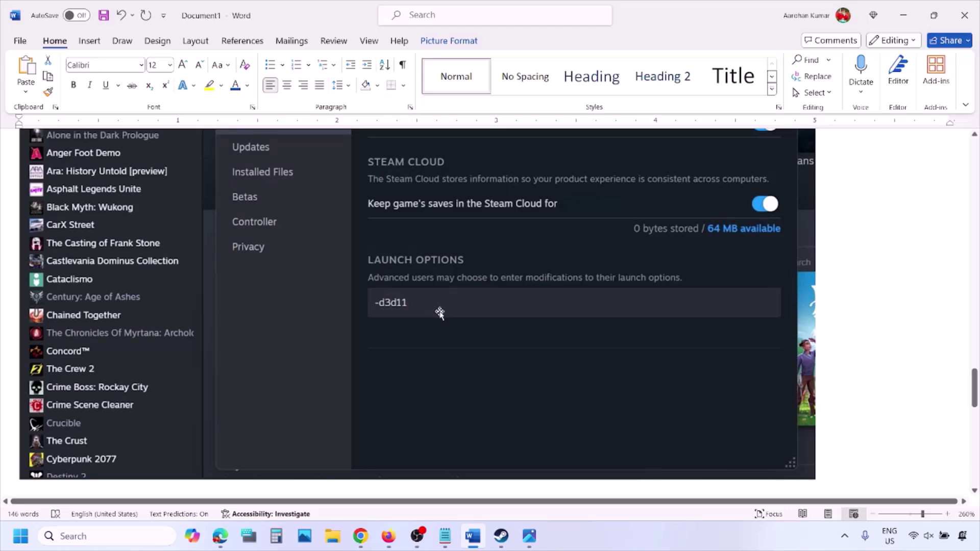
{"action": "scroll", "coordinate": [438, 311], "scroll_direction": "down", "scroll_amount": 8}
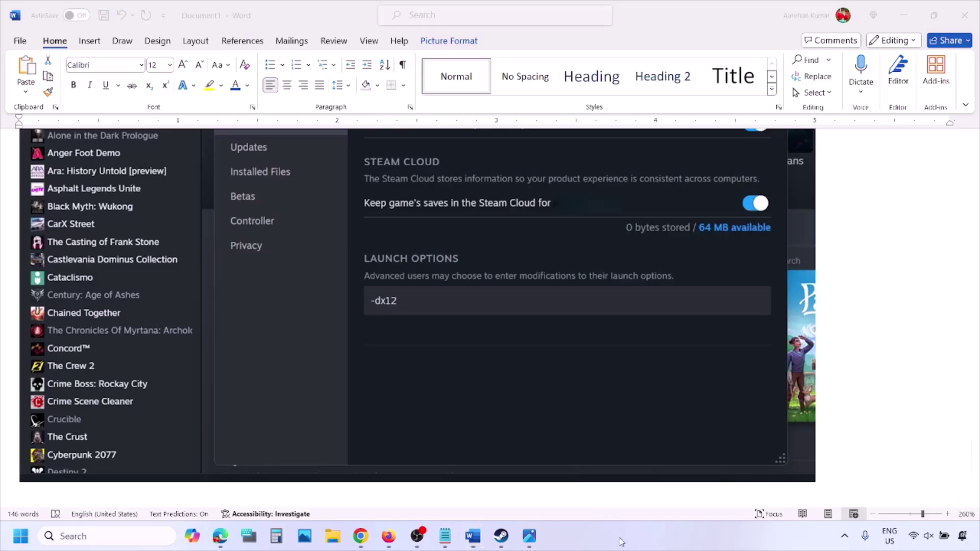
Switch to the Steam library and display the Windows power options that include Restart.
{"action": "key", "text": "alt+Tab"}
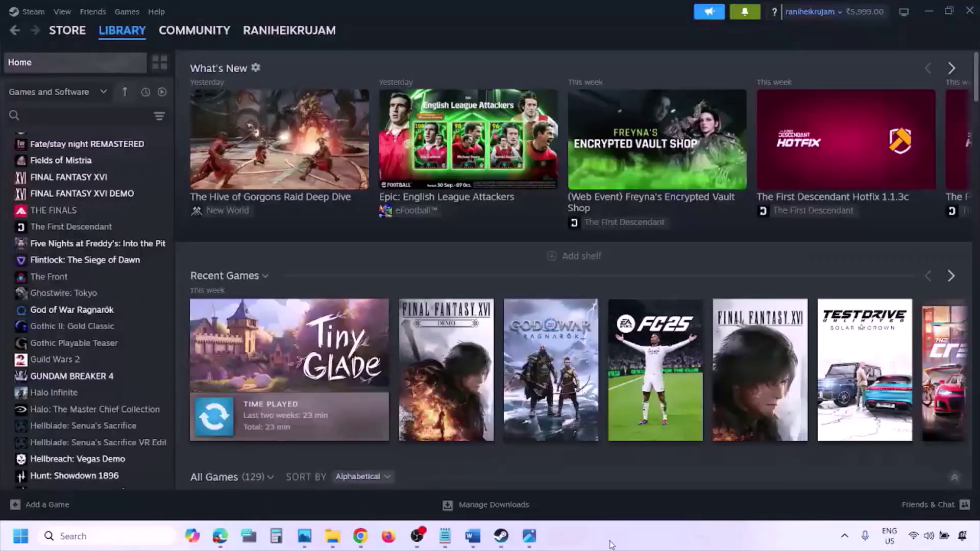
{"action": "left_click", "coordinate": [20, 536]}
{"action": "left_click", "coordinate": [371, 492]}
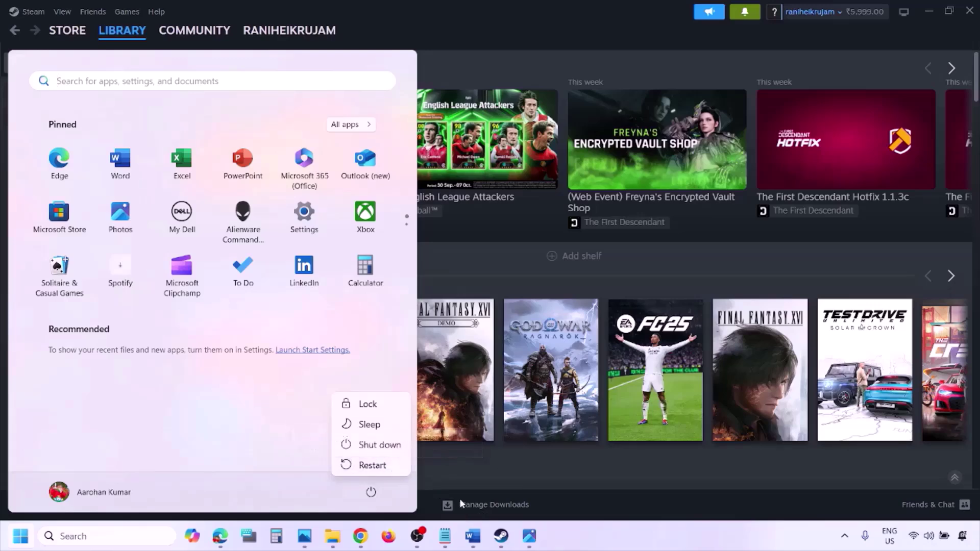
Switch to the Word troubleshooting document and highlight the Step 2 instruction on running the game as an administrator.
{"action": "left_click", "coordinate": [474, 539]}
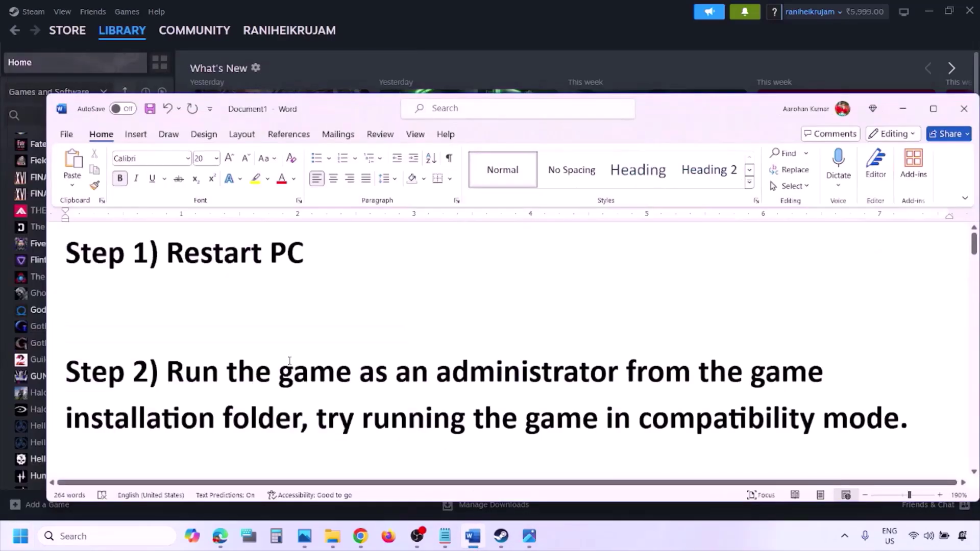
{"action": "left_click_drag", "start_coordinate": [170, 368], "coordinate": [275, 418]}
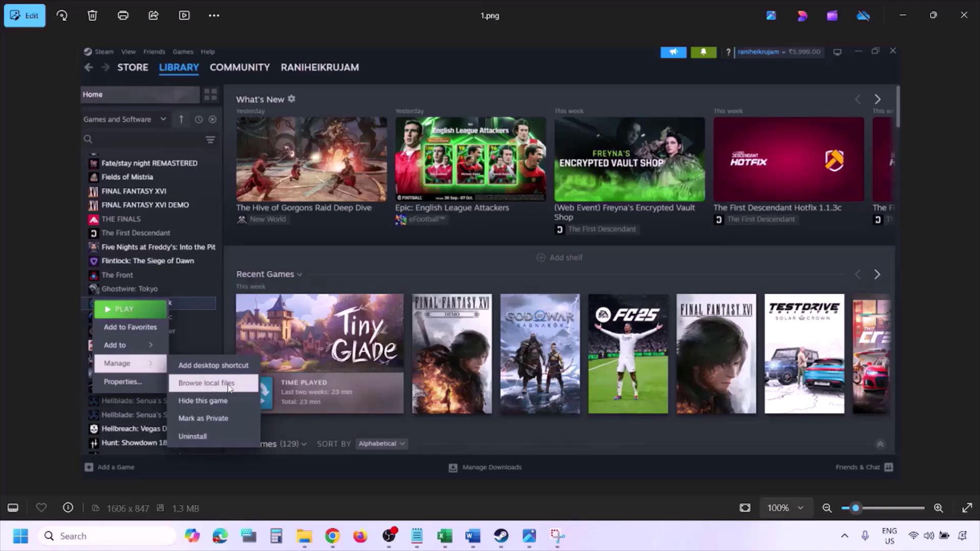
Examine the Browse local files option in 1.png and the game file's Properties option in 2.png.
{"action": "scroll", "coordinate": [232, 382], "scroll_direction": "up", "scroll_amount": 2}
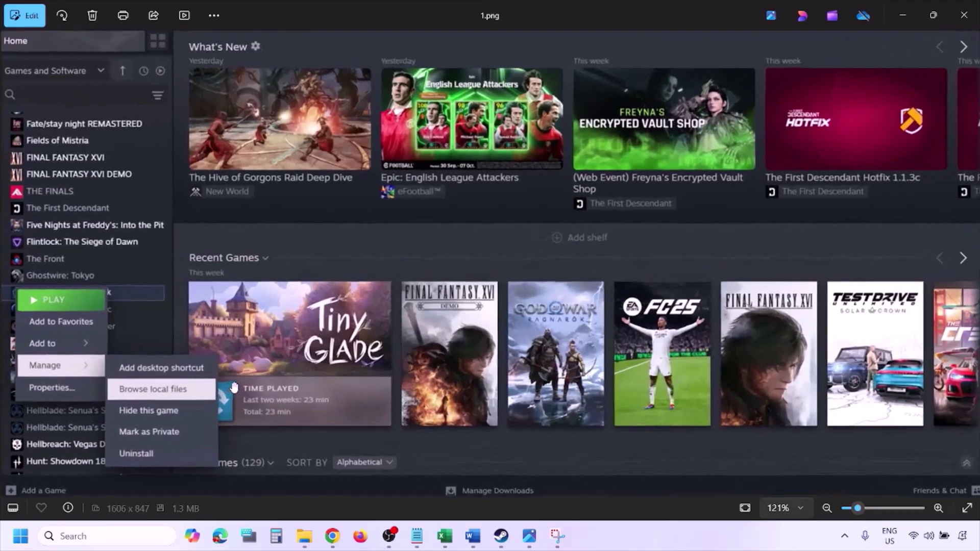
{"action": "scroll", "coordinate": [196, 395], "scroll_direction": "down", "scroll_amount": 2}
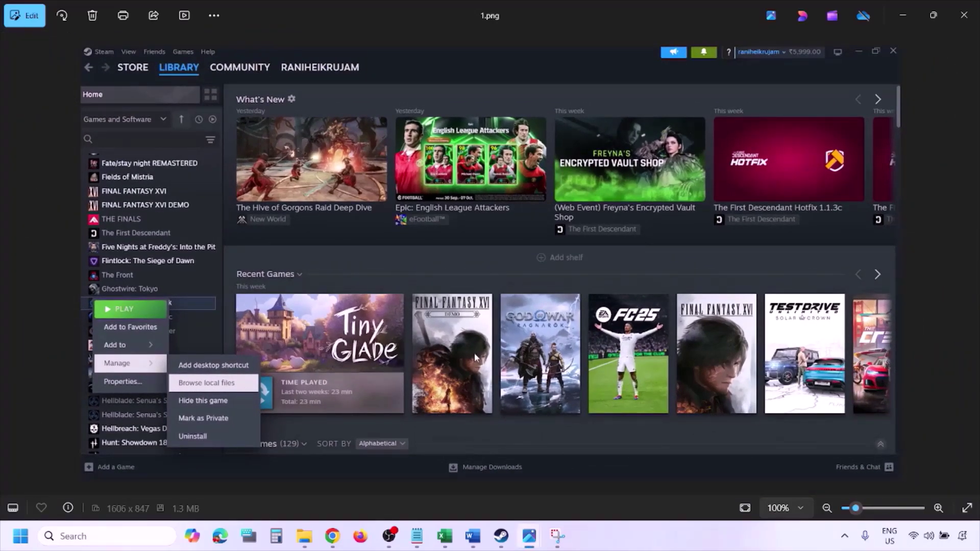
{"action": "key", "text": "Right"}
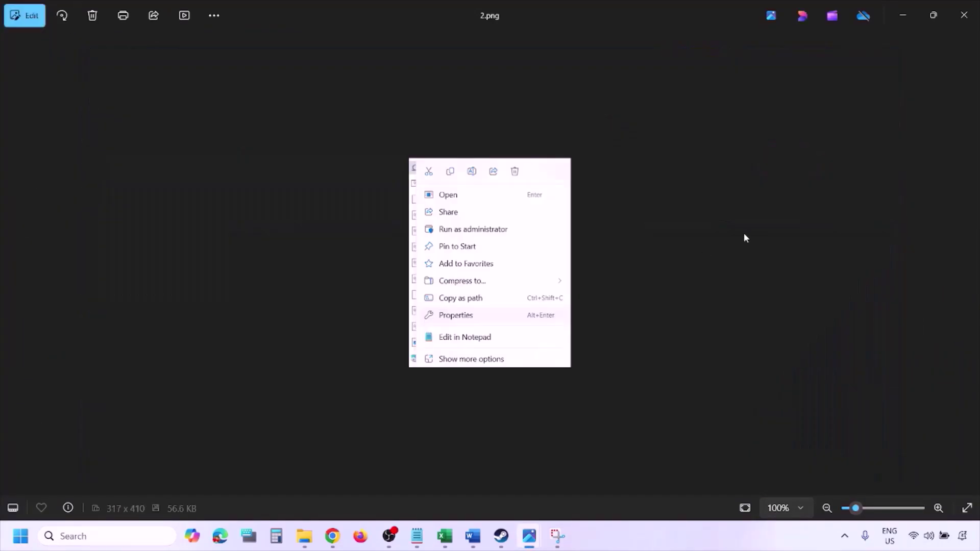
{"action": "scroll", "coordinate": [482, 312], "scroll_direction": "up", "scroll_amount": 4}
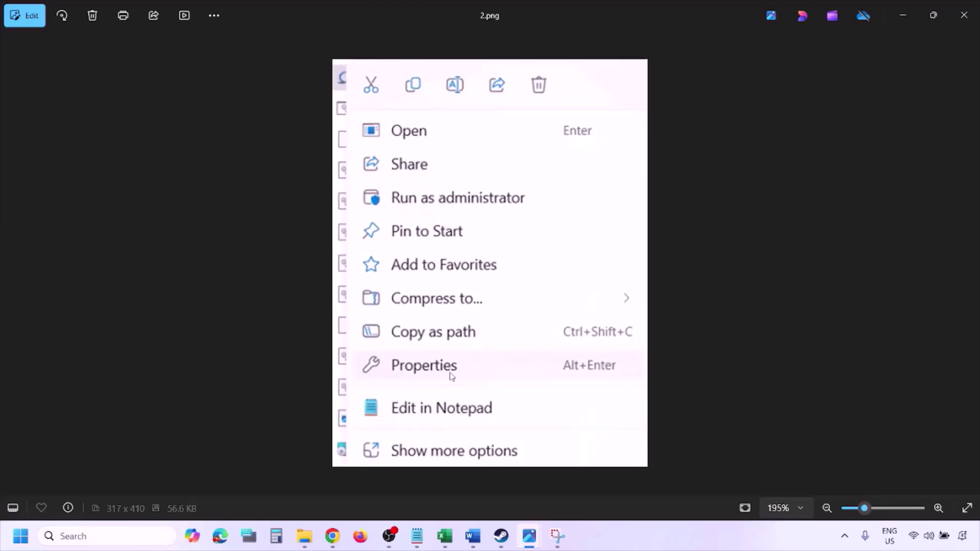
{"action": "scroll", "coordinate": [451, 376], "scroll_direction": "down", "scroll_amount": 4}
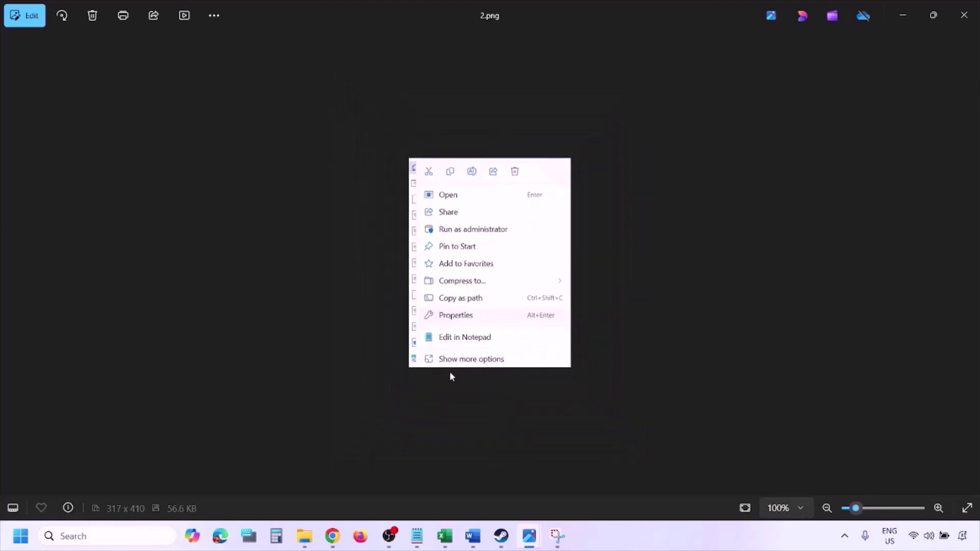
Examine the Compatibility settings in 3.png, focusing on the option to run the program as an administrator.
{"action": "key", "text": "Right"}
{"action": "scroll", "coordinate": [292, 288], "scroll_direction": "up", "scroll_amount": 2}
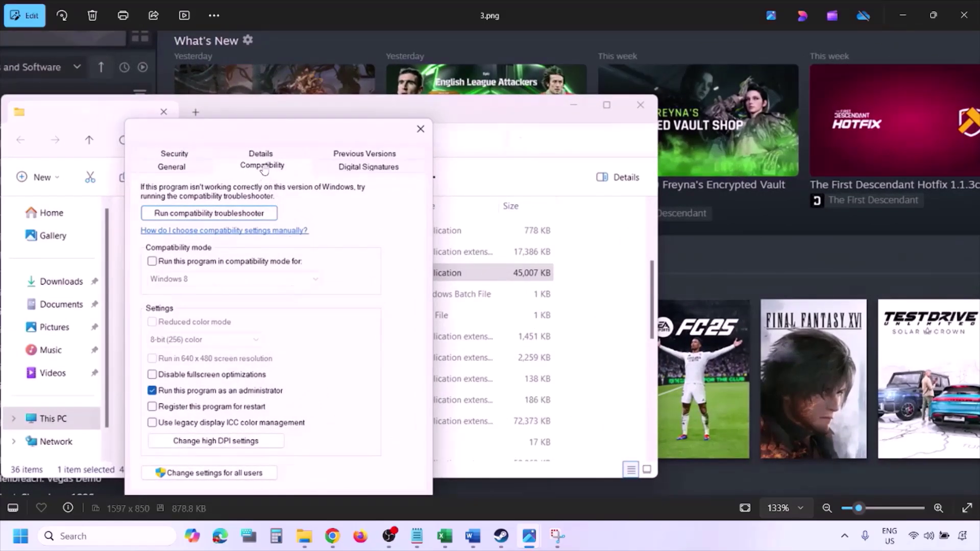
{"action": "scroll", "coordinate": [217, 383], "scroll_direction": "down", "scroll_amount": 1}
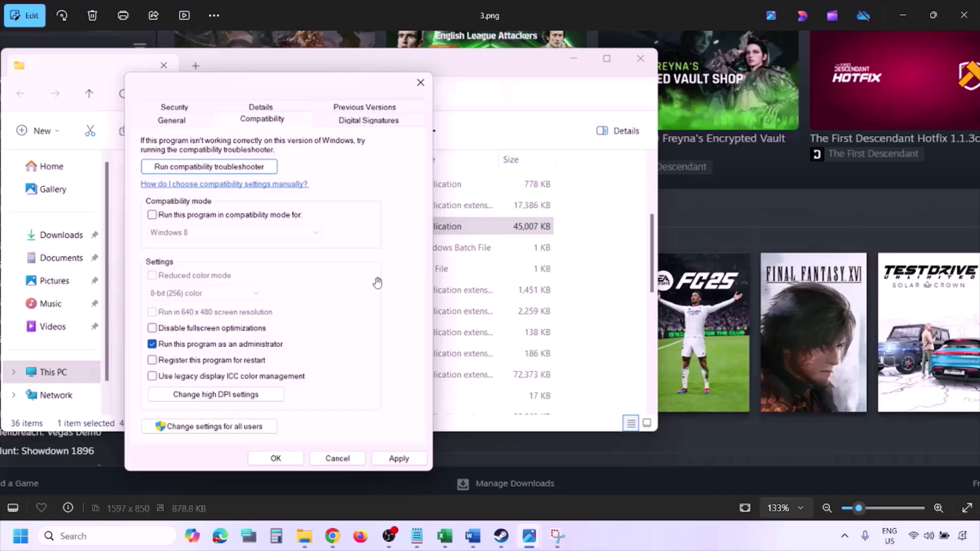
{"action": "scroll", "coordinate": [377, 282], "scroll_direction": "down", "scroll_amount": 2}
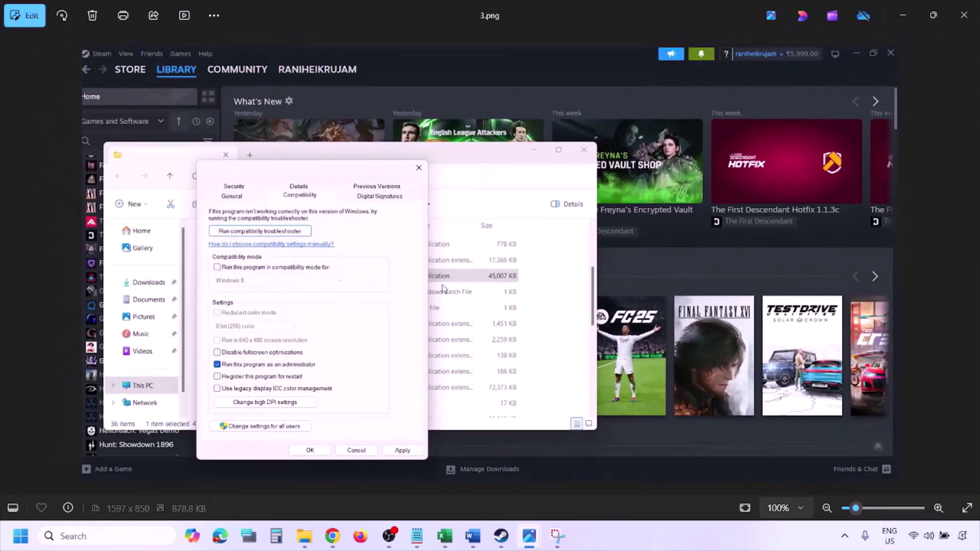
Examine 4.png for the Windows 8 compatibility mode setting and the buttons that apply it.
{"action": "key", "text": "Right"}
{"action": "scroll", "coordinate": [443, 289], "scroll_direction": "up", "scroll_amount": 2}
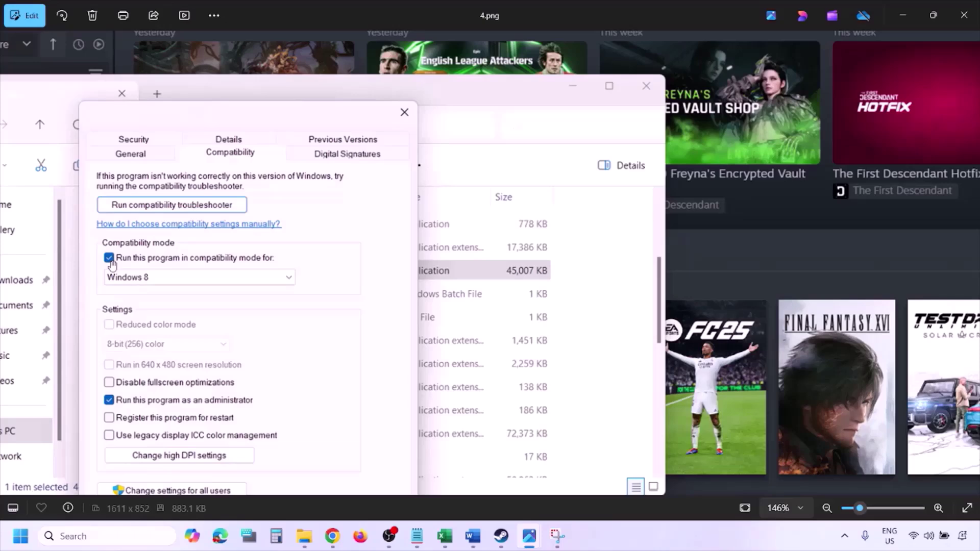
{"action": "left_click_drag", "start_coordinate": [127, 278], "coordinate": [136, 243]}
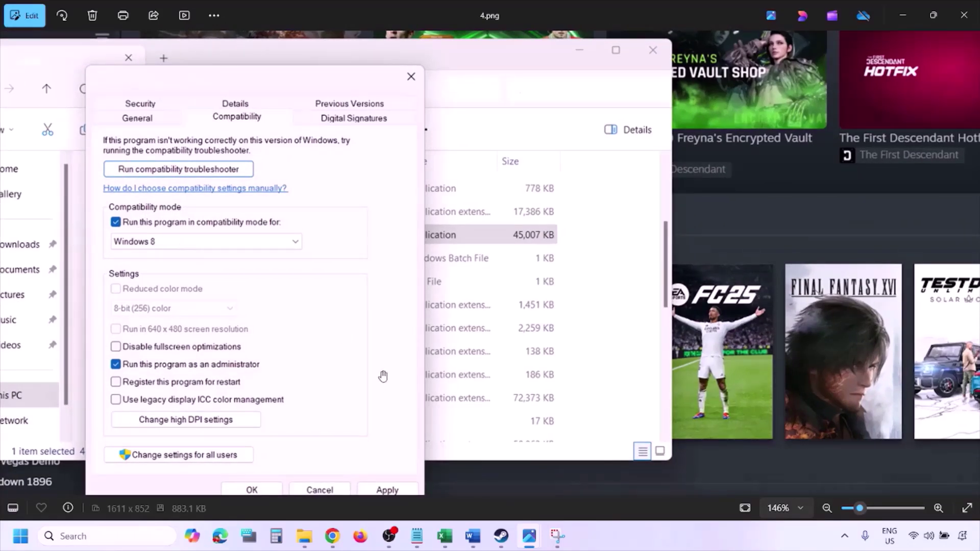
{"action": "scroll", "coordinate": [378, 381], "scroll_direction": "down", "scroll_amount": 1}
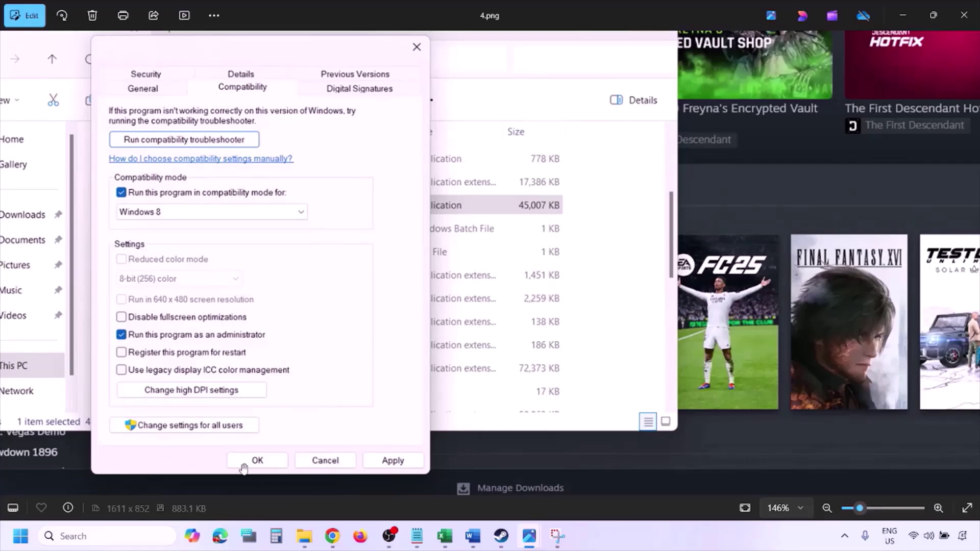
{"action": "scroll", "coordinate": [523, 363], "scroll_direction": "down", "scroll_amount": 3}
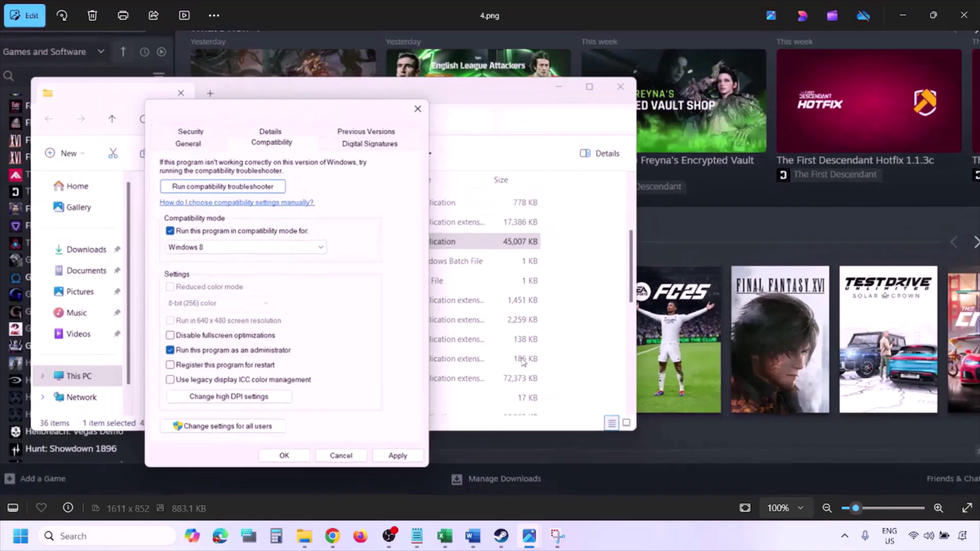
Examine the list of Windows versions offered for compatibility mode in 5.png, including Windows 7.
{"action": "key", "text": "Right"}
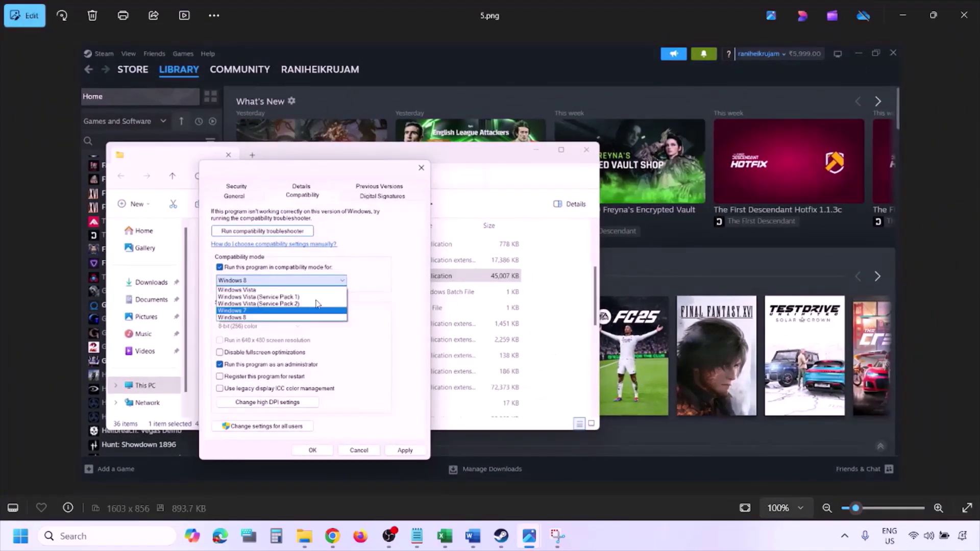
{"action": "scroll", "coordinate": [317, 305], "scroll_direction": "up", "scroll_amount": 3}
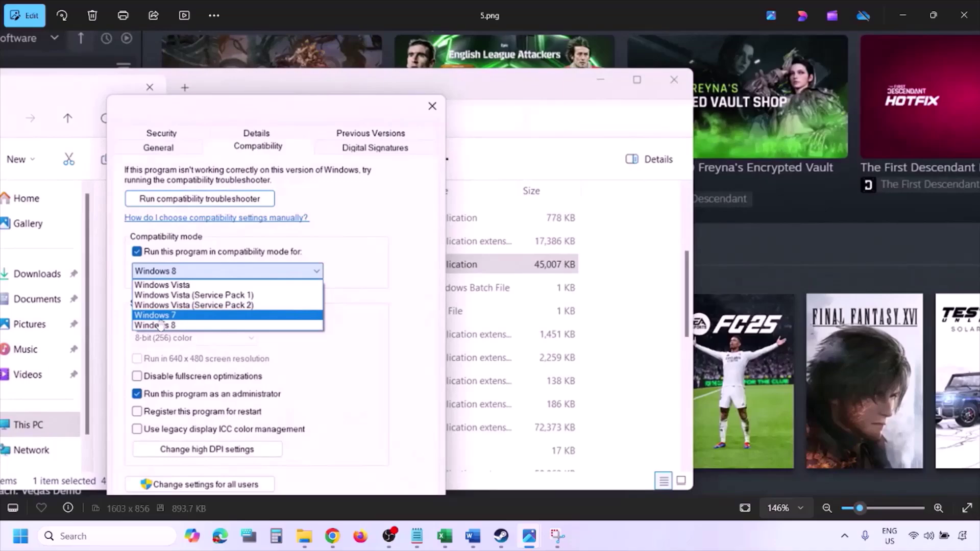
{"action": "scroll", "coordinate": [185, 322], "scroll_direction": "down", "scroll_amount": 3}
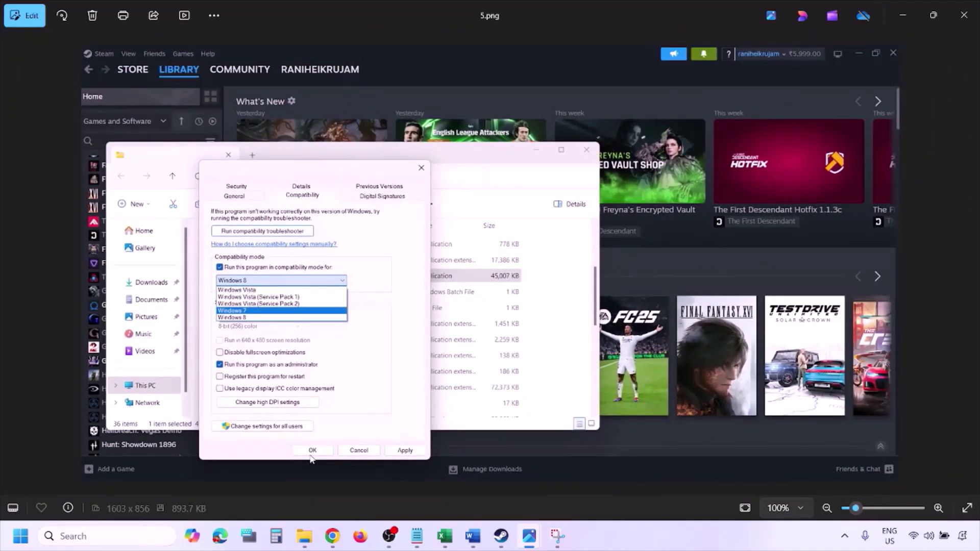
Examine 6.png for Windows 7 compatibility mode combined with the disabled fullscreen optimizations and administrator options.
{"action": "key", "text": "Right"}
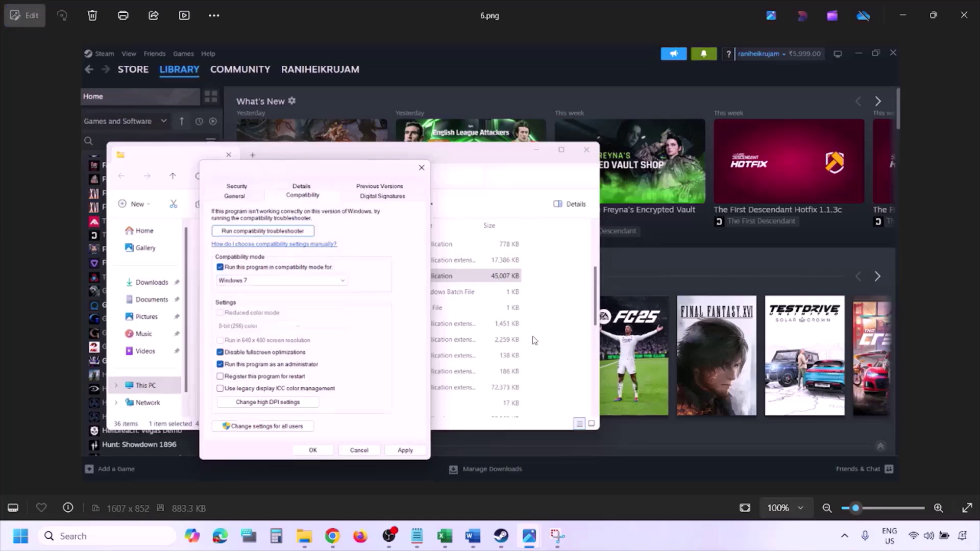
{"action": "scroll", "coordinate": [319, 303], "scroll_direction": "up", "scroll_amount": 3}
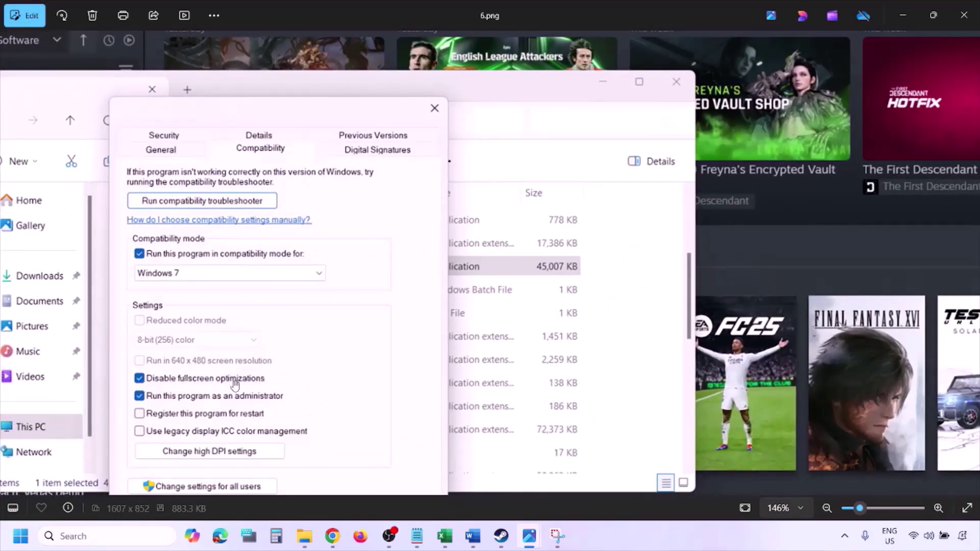
{"action": "left_click_drag", "start_coordinate": [278, 367], "coordinate": [323, 263]}
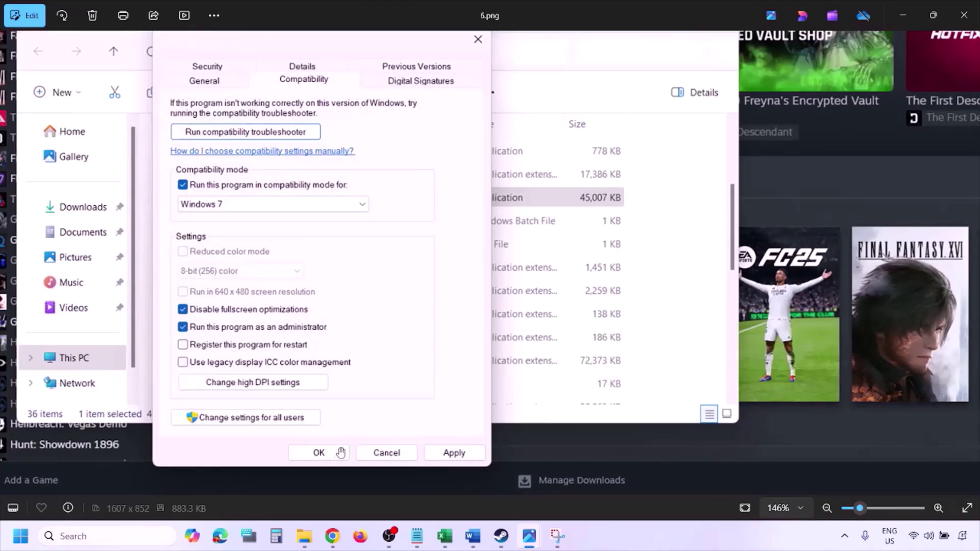
{"action": "scroll", "coordinate": [341, 453], "scroll_direction": "down", "scroll_amount": 3}
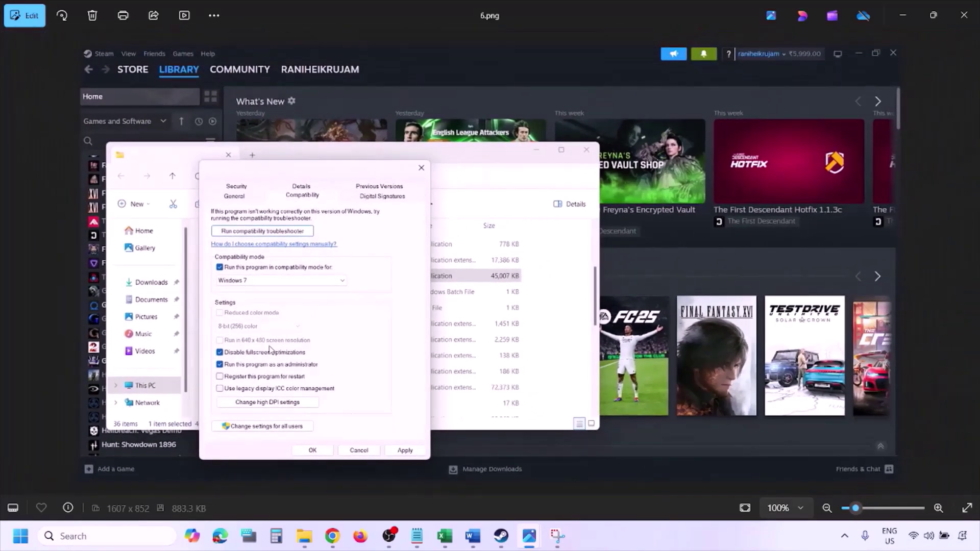
{"action": "scroll", "coordinate": [270, 349], "scroll_direction": "up", "scroll_amount": 3}
{"action": "left_click_drag", "start_coordinate": [192, 339], "coordinate": [233, 329]}
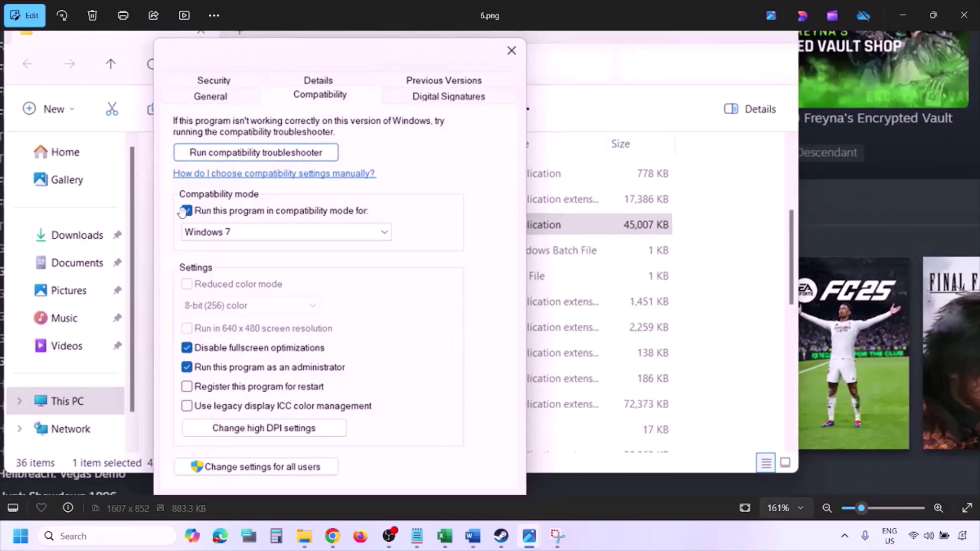
{"action": "scroll", "coordinate": [278, 298], "scroll_direction": "down", "scroll_amount": 3}
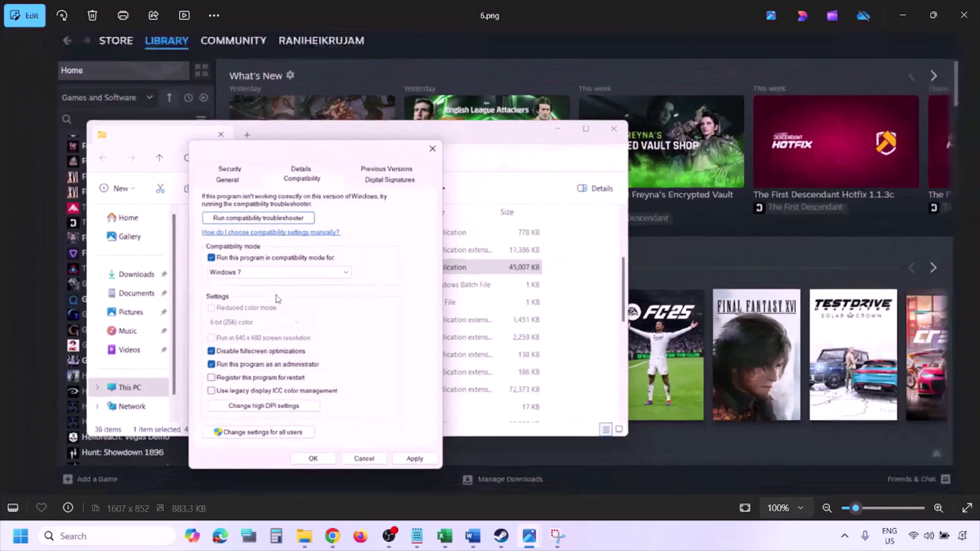
Examine the cleared compatibility options in 7.png and return to the Word troubleshooting document.
{"action": "key", "text": "Right"}
{"action": "scroll", "coordinate": [278, 299], "scroll_direction": "up", "scroll_amount": 3}
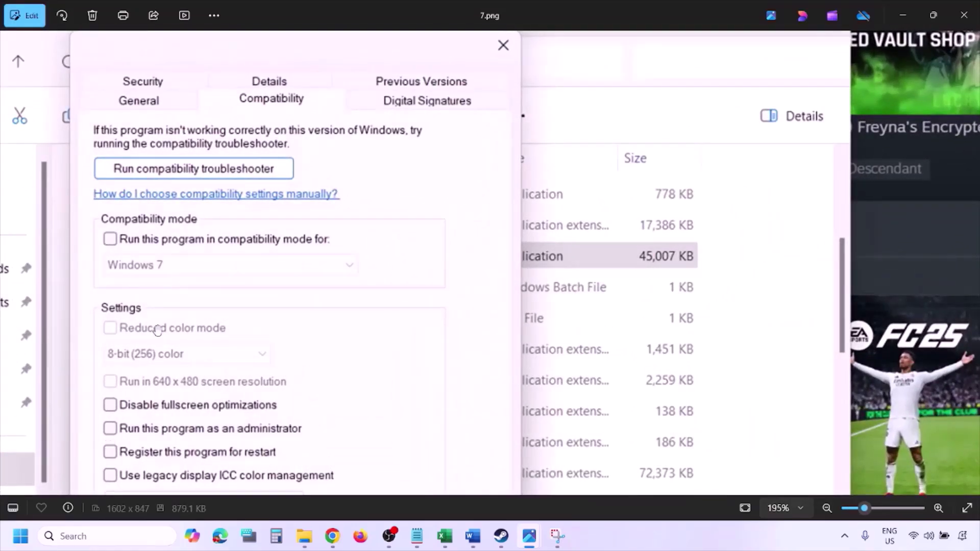
{"action": "scroll", "coordinate": [157, 331], "scroll_direction": "down", "scroll_amount": 3}
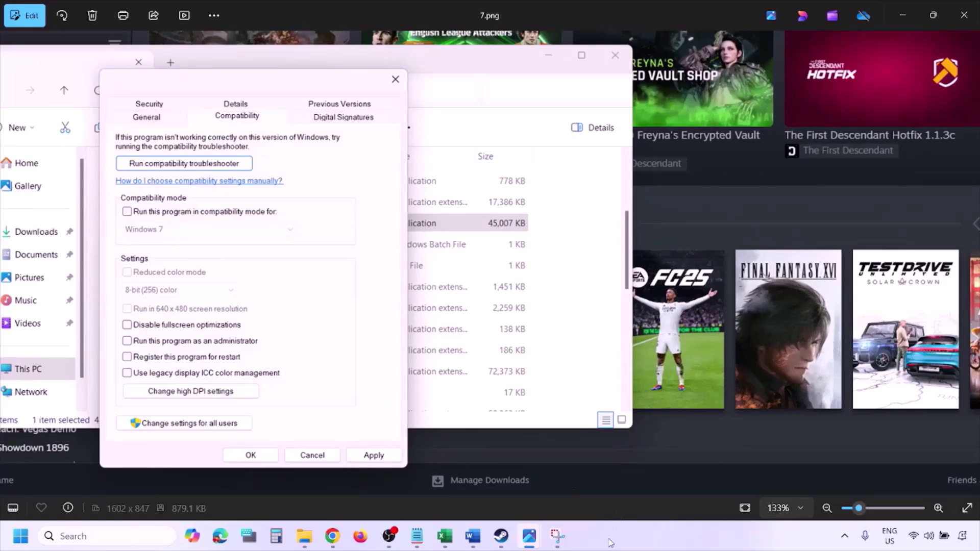
{"action": "left_click", "coordinate": [610, 542]}
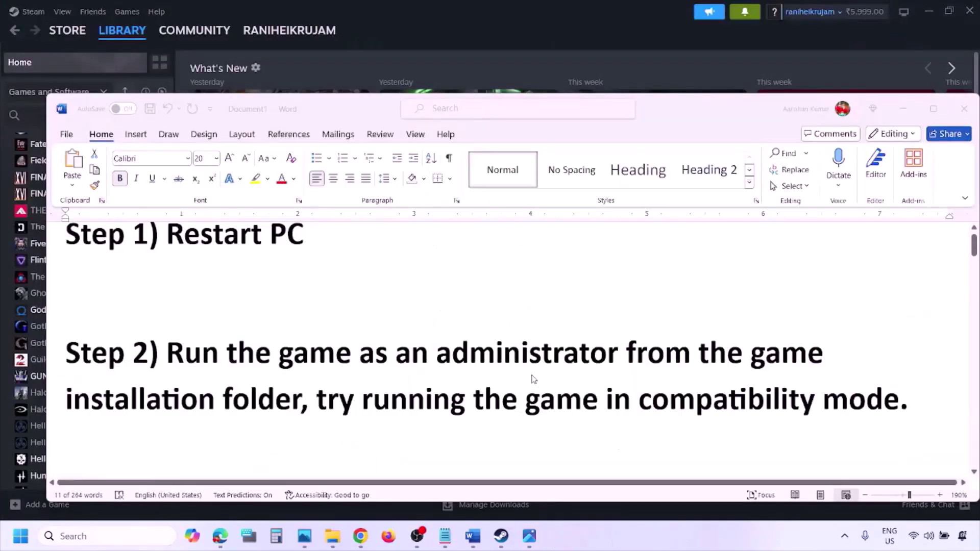
Review step 3 on verifying the game files and examine 0.png for the game's Properties entry in Steam.
{"action": "scroll", "coordinate": [532, 379], "scroll_direction": "down", "scroll_amount": 3}
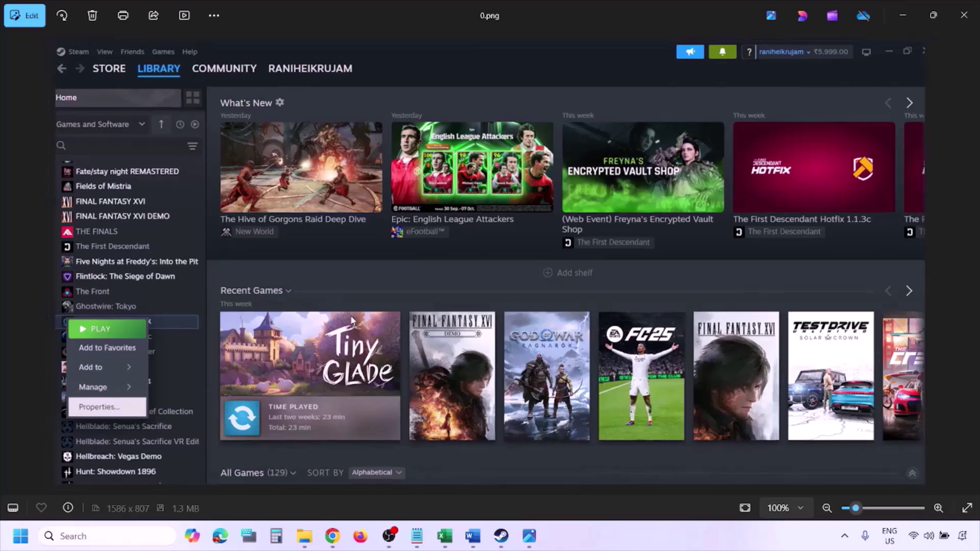
{"action": "scroll", "coordinate": [352, 321], "scroll_direction": "down", "scroll_amount": 1}
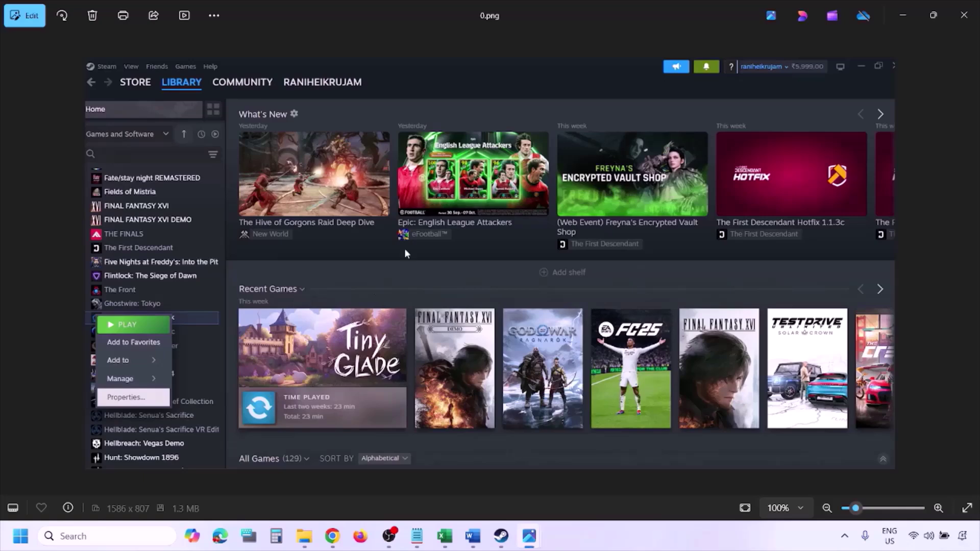
{"action": "key", "text": "Right"}
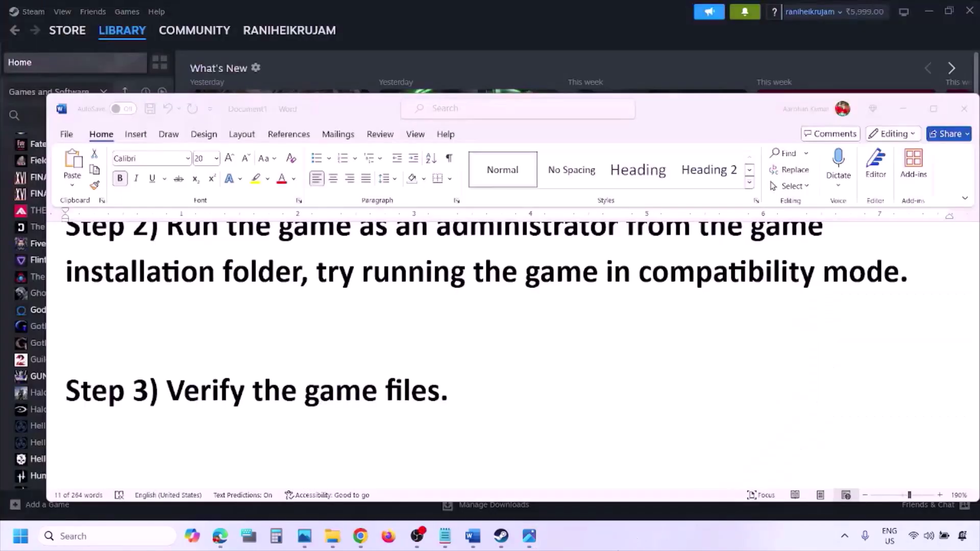
Review step 4 on allowing the game exe file, highlight "Windows Security", and put the document out of view.
{"action": "scroll", "coordinate": [520, 473], "scroll_direction": "down", "scroll_amount": 3}
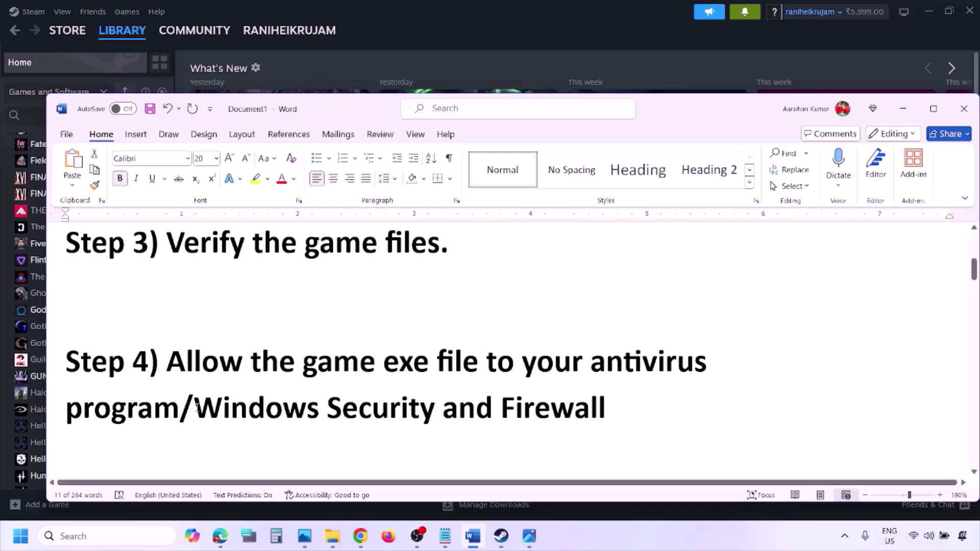
{"action": "left_click_drag", "start_coordinate": [200, 408], "coordinate": [441, 408]}
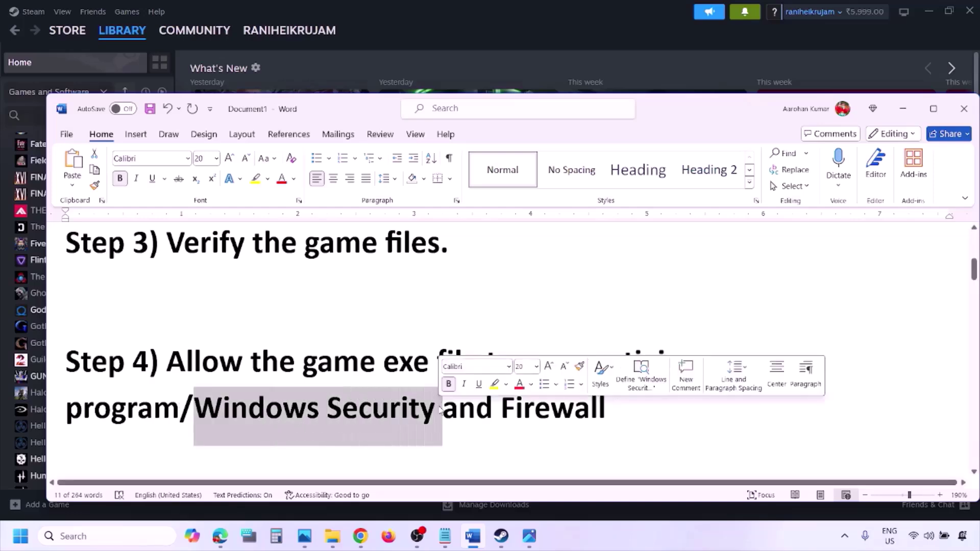
{"action": "left_click", "coordinate": [652, 546]}
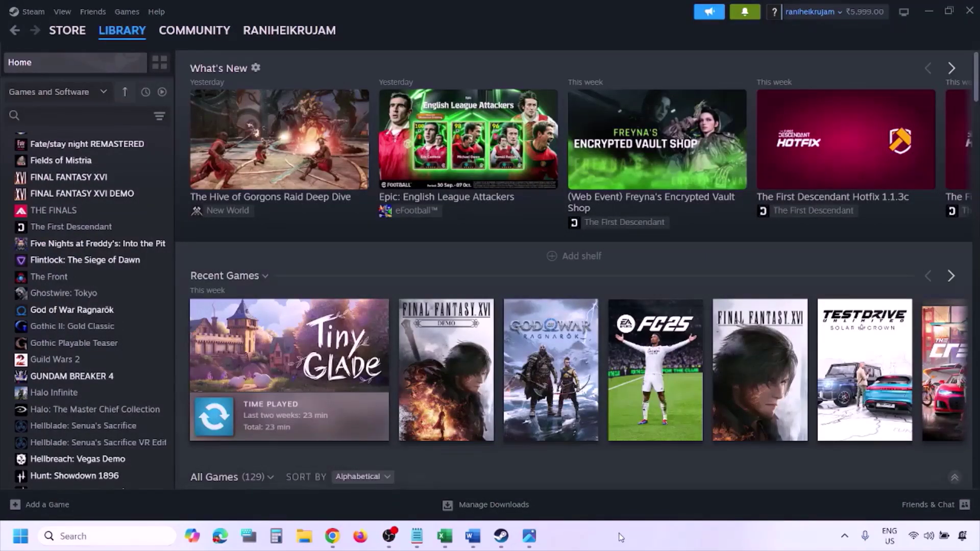
Open Virus & threat protection from the Windows Security page of the Windows privacy and security settings.
{"action": "key", "text": "super+i"}
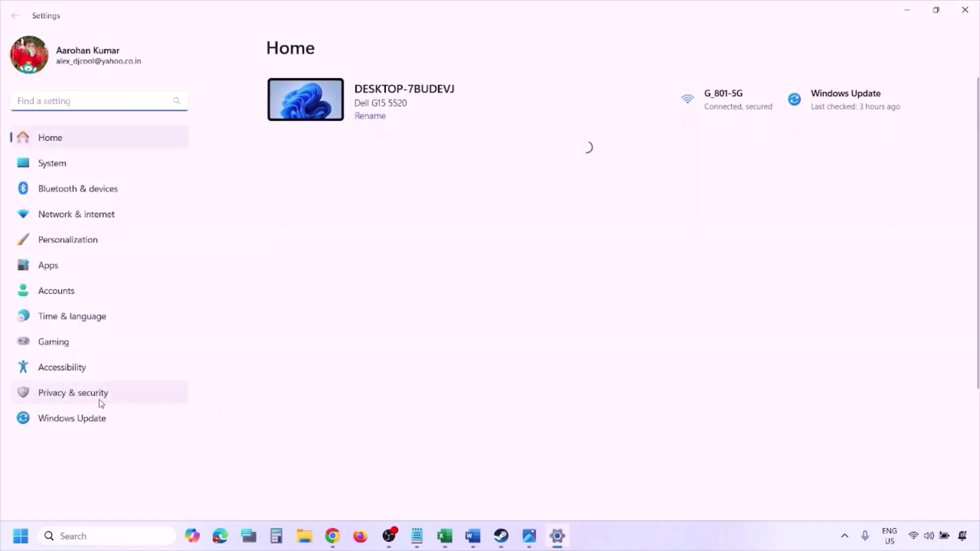
{"action": "left_click", "coordinate": [100, 398]}
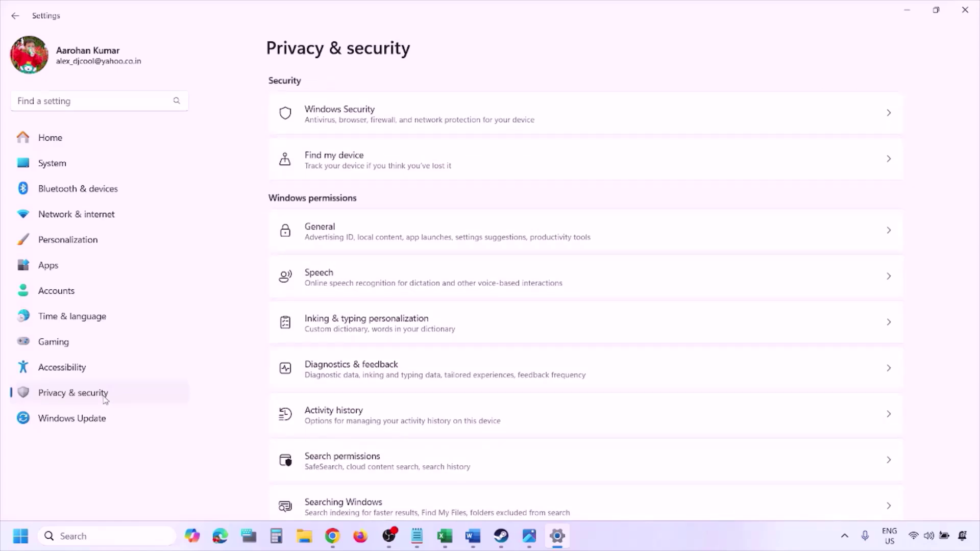
{"action": "left_click", "coordinate": [354, 121]}
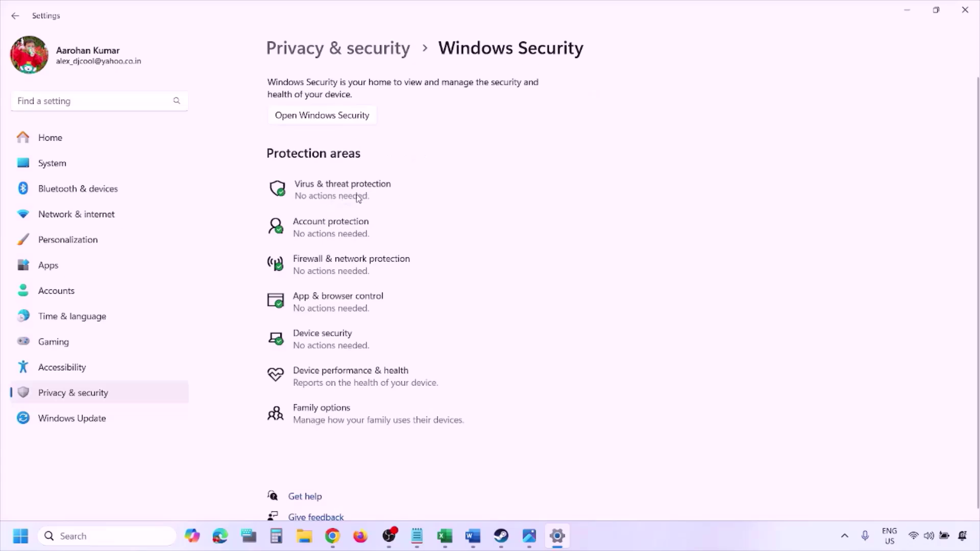
{"action": "left_click", "coordinate": [357, 195]}
Open Ransomware protection and view the list of apps allowed through Controlled folder access.
{"action": "scroll", "coordinate": [373, 355], "scroll_direction": "down", "scroll_amount": 3}
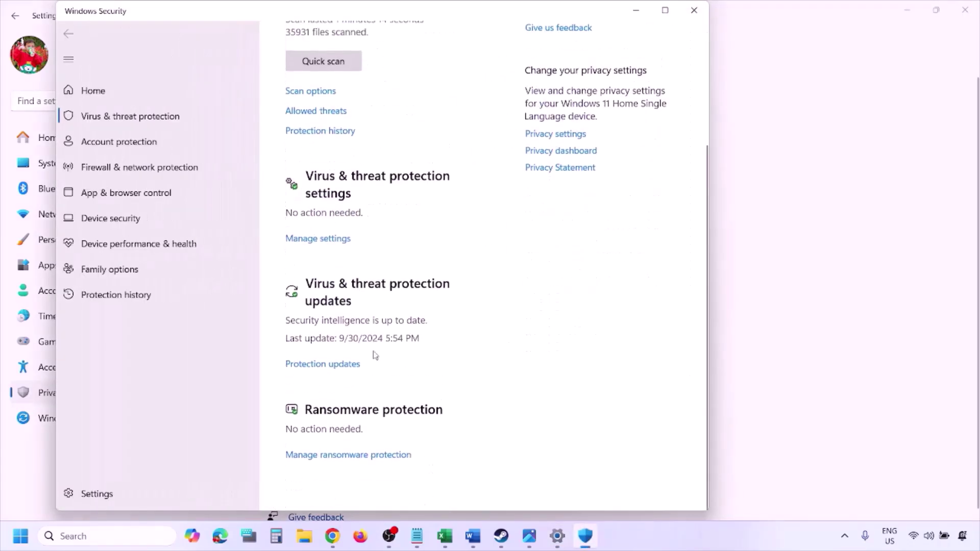
{"action": "left_click", "coordinate": [359, 463]}
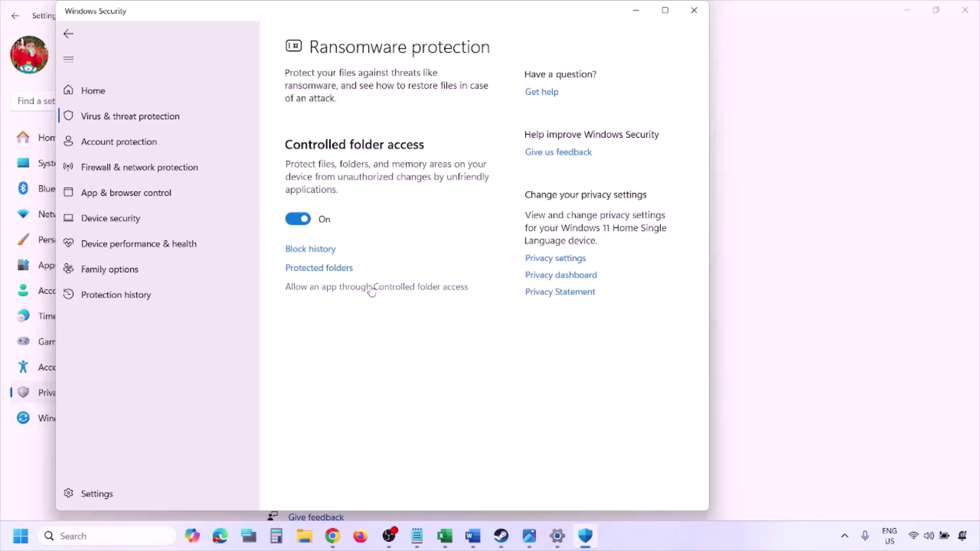
{"action": "left_click", "coordinate": [371, 289]}
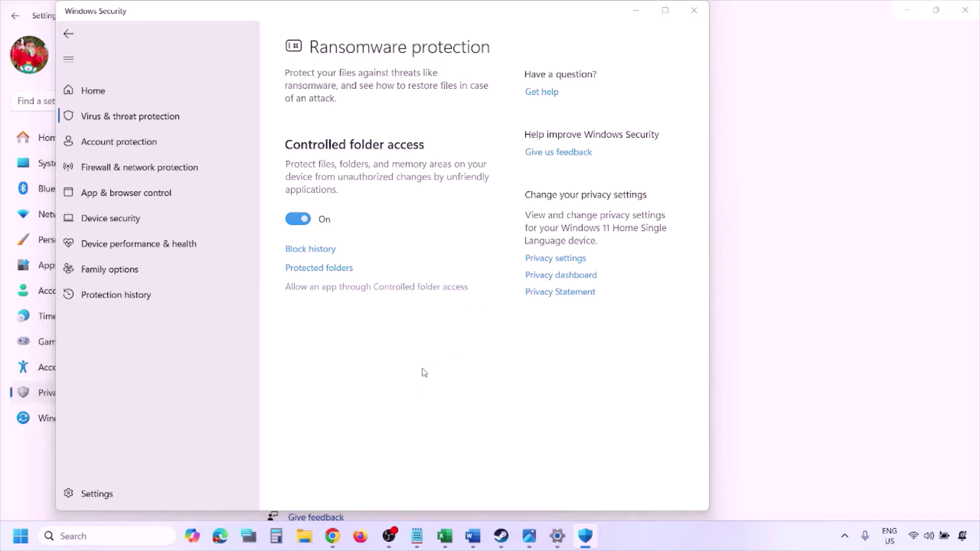
{"action": "scroll", "coordinate": [422, 230], "scroll_direction": "down", "scroll_amount": 3}
{"action": "scroll", "coordinate": [357, 149], "scroll_direction": "up", "scroll_amount": 3}
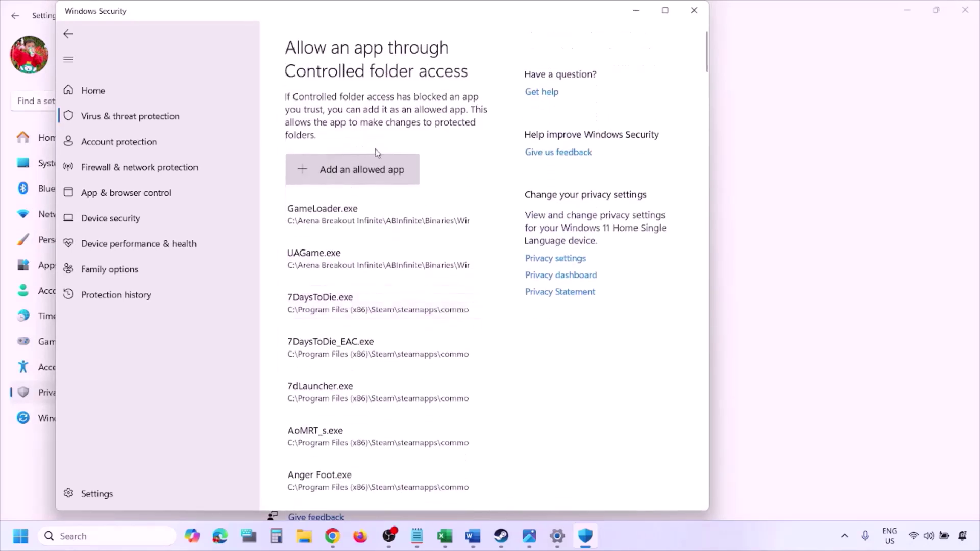
Browse for a new allowed app in C:\Program Files (x86)\Steam\steamapps and cancel without choosing a file.
{"action": "left_click", "coordinate": [364, 170]}
{"action": "left_click", "coordinate": [370, 223]}
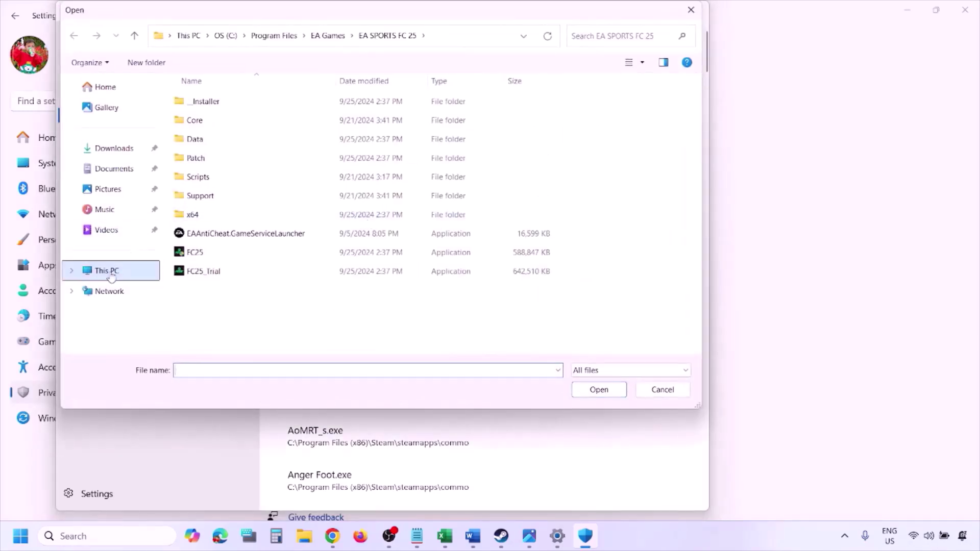
{"action": "left_click", "coordinate": [114, 272]}
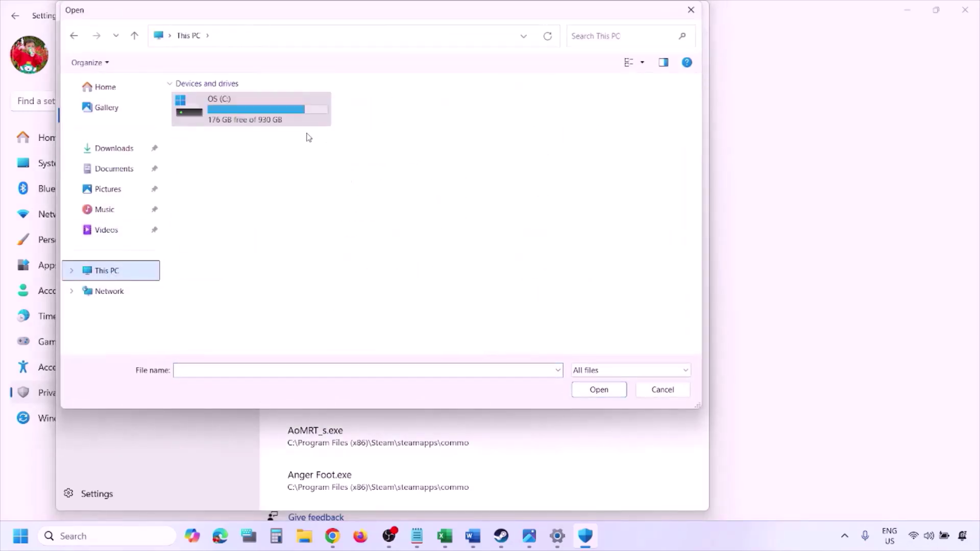
{"action": "double_click", "coordinate": [255, 116]}
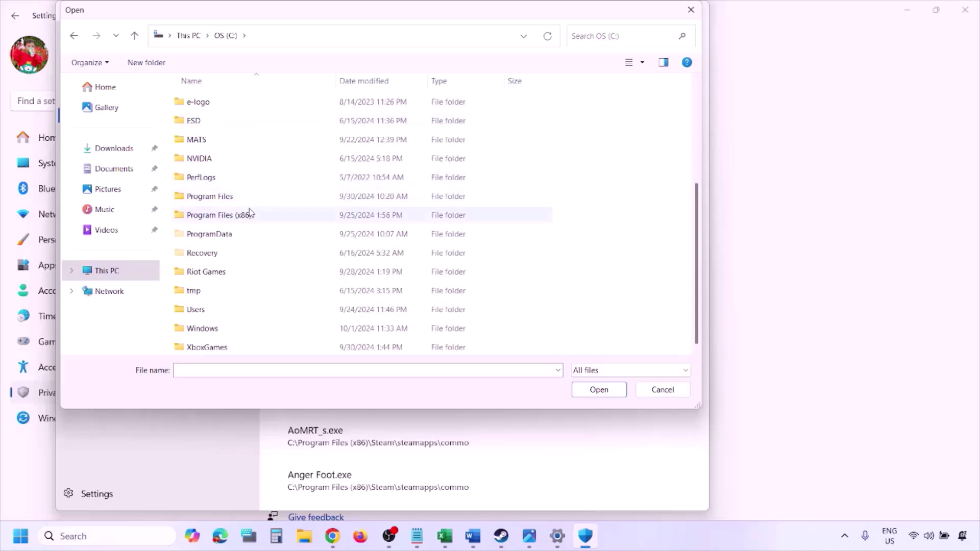
{"action": "double_click", "coordinate": [247, 215]}
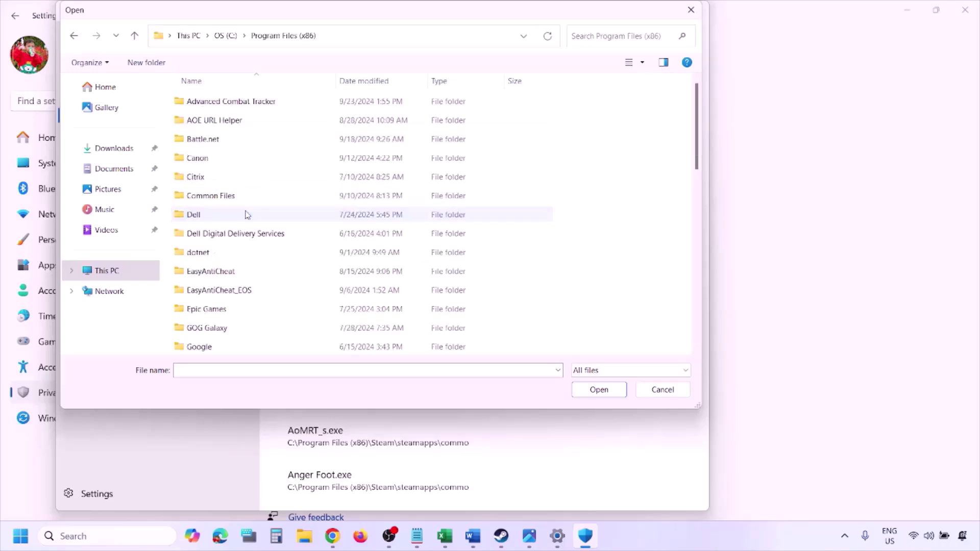
{"action": "scroll", "coordinate": [247, 215], "scroll_direction": "down", "scroll_amount": 8}
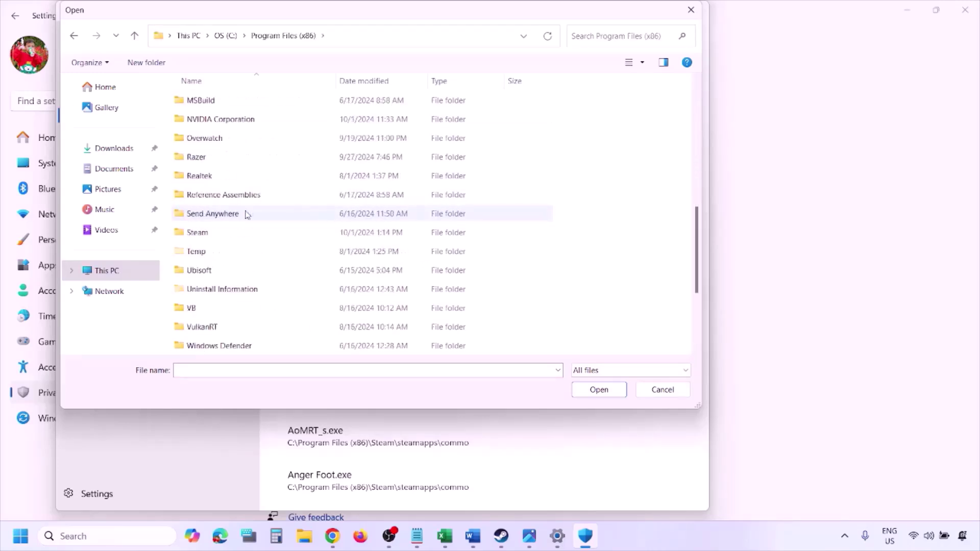
{"action": "double_click", "coordinate": [218, 176]}
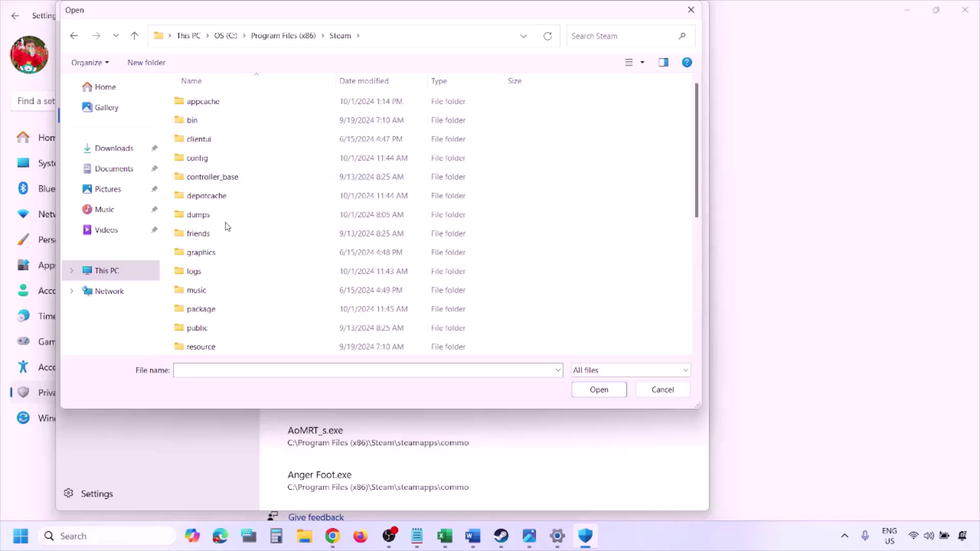
{"action": "scroll", "coordinate": [227, 226], "scroll_direction": "down", "scroll_amount": 4}
{"action": "double_click", "coordinate": [223, 198]}
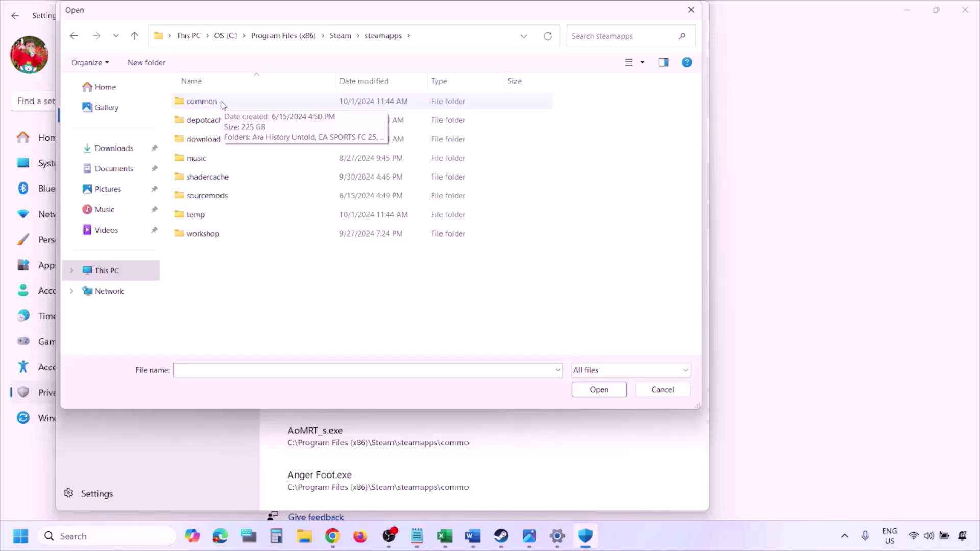
{"action": "left_click", "coordinate": [659, 393]}
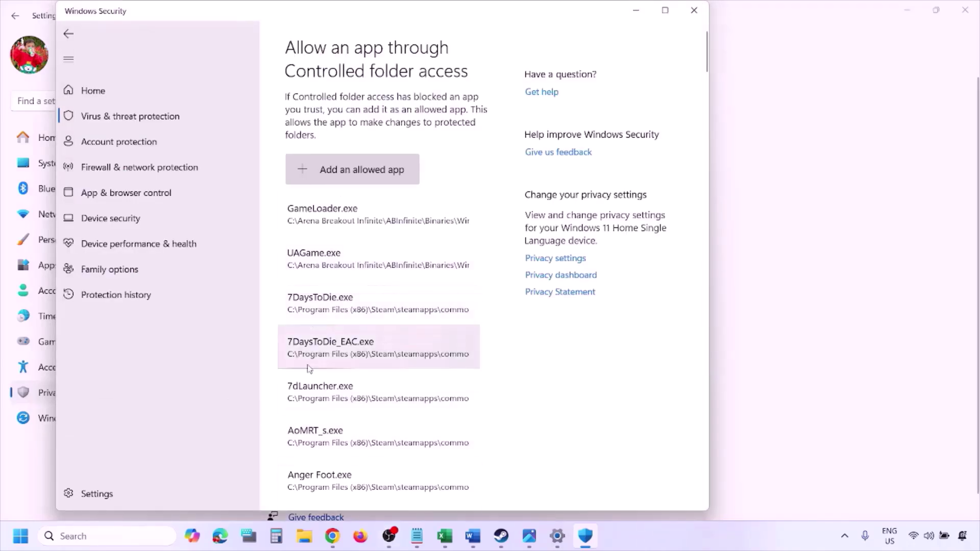
Open the list of apps allowed through Windows Defender Firewall in Control Panel's System and Security settings.
{"action": "left_click", "coordinate": [102, 536]}
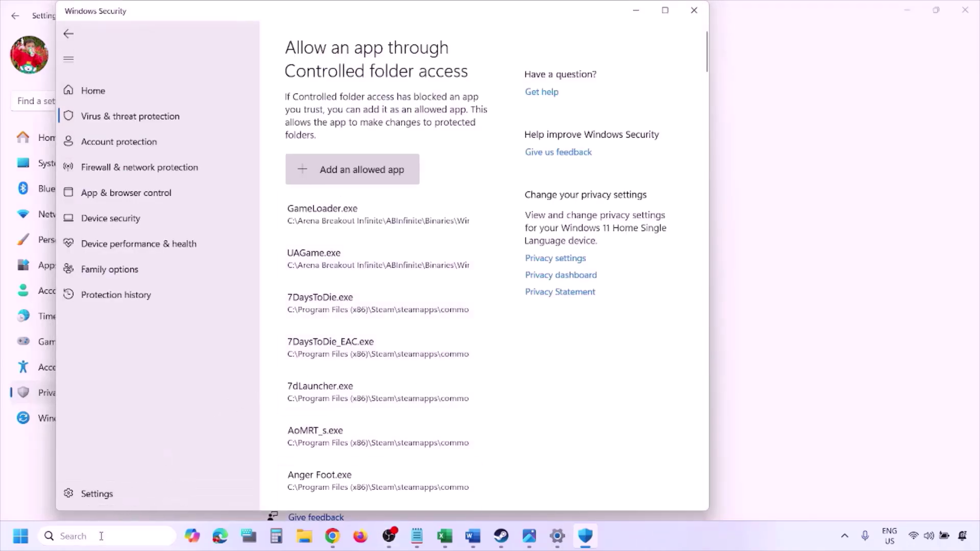
{"action": "type", "text": "ontrol"}
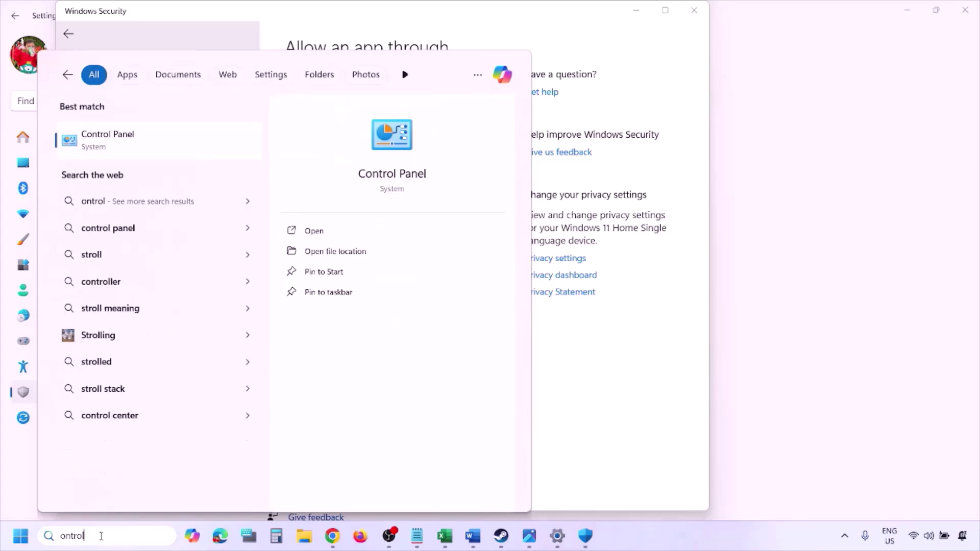
{"action": "key", "text": "Return"}
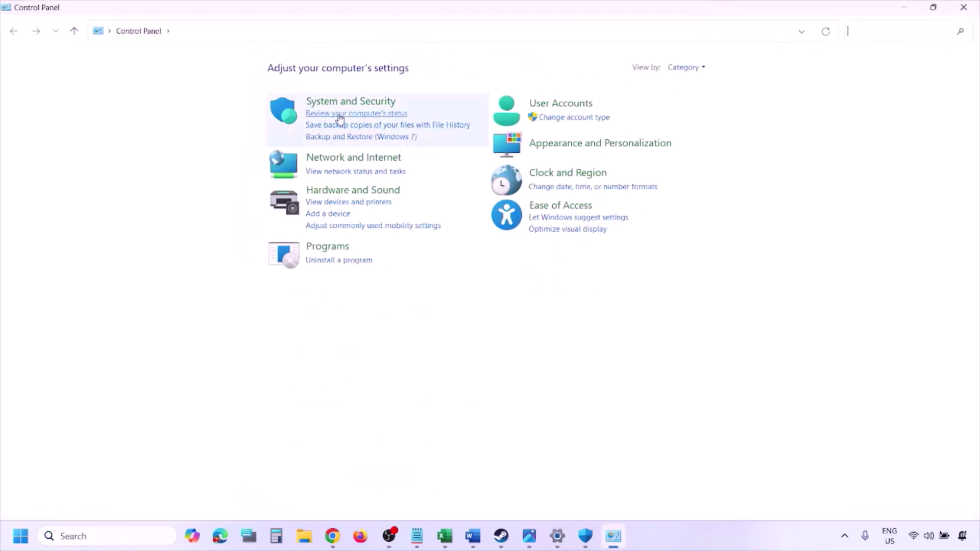
{"action": "left_click", "coordinate": [337, 104]}
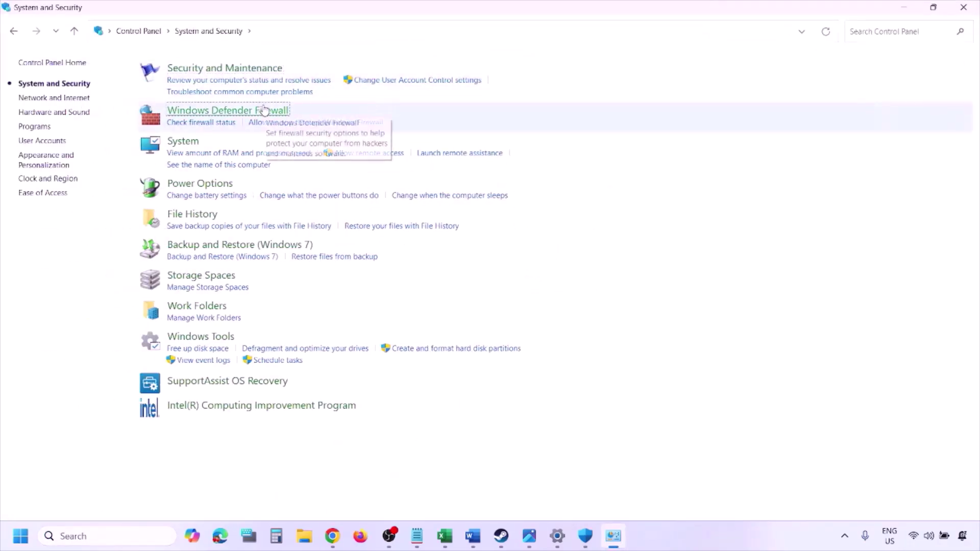
{"action": "left_click", "coordinate": [263, 111]}
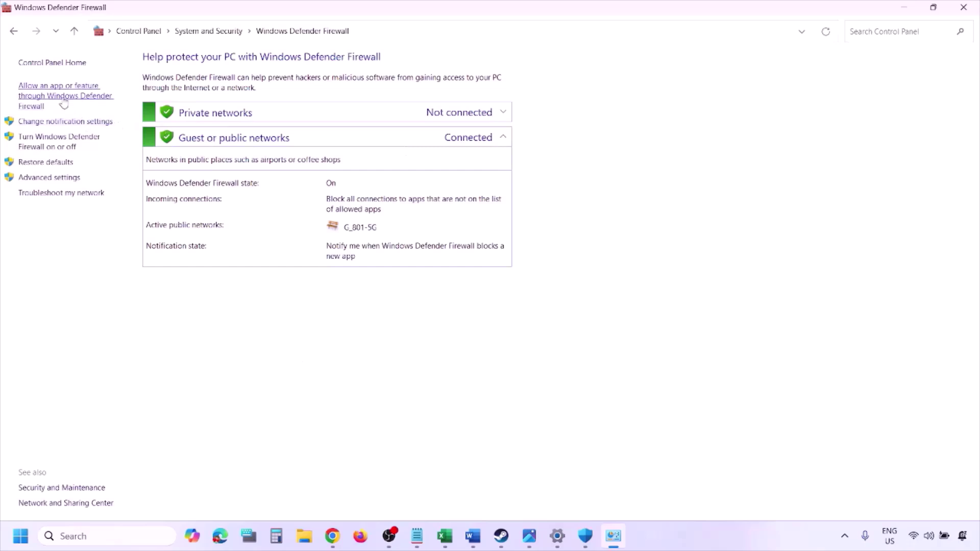
{"action": "left_click", "coordinate": [67, 95]}
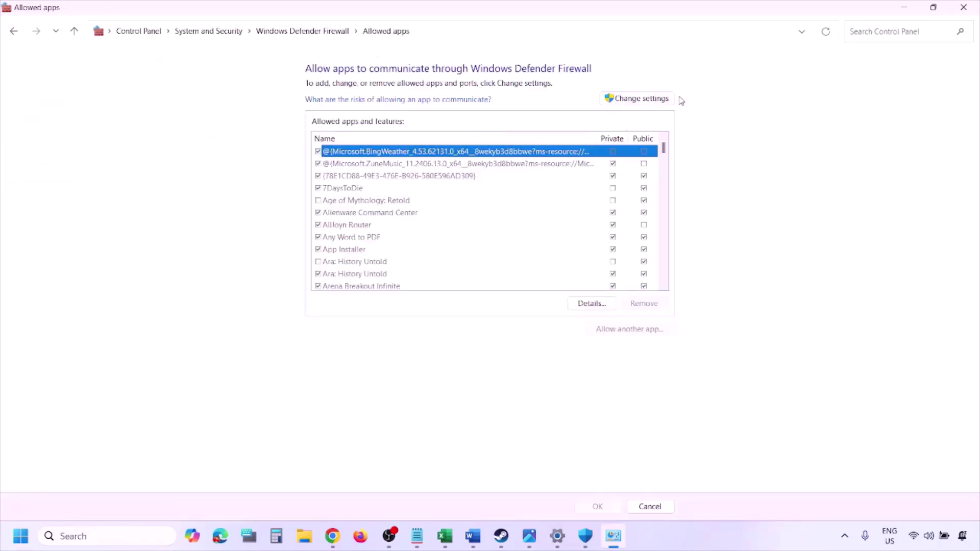
Unlock the firewall's allowed apps list, browse This PC for another app to allow, and cancel the addition.
{"action": "left_click", "coordinate": [659, 98]}
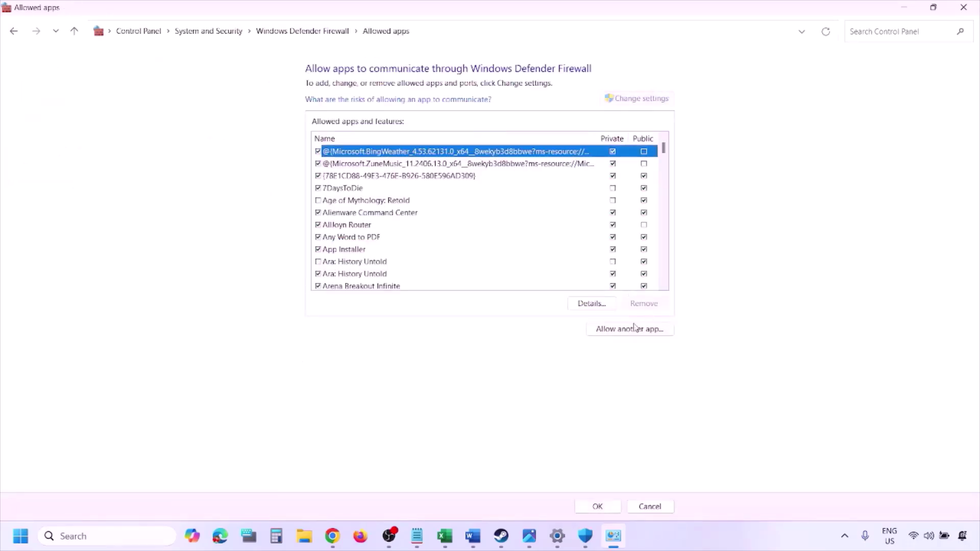
{"action": "left_click", "coordinate": [630, 330]}
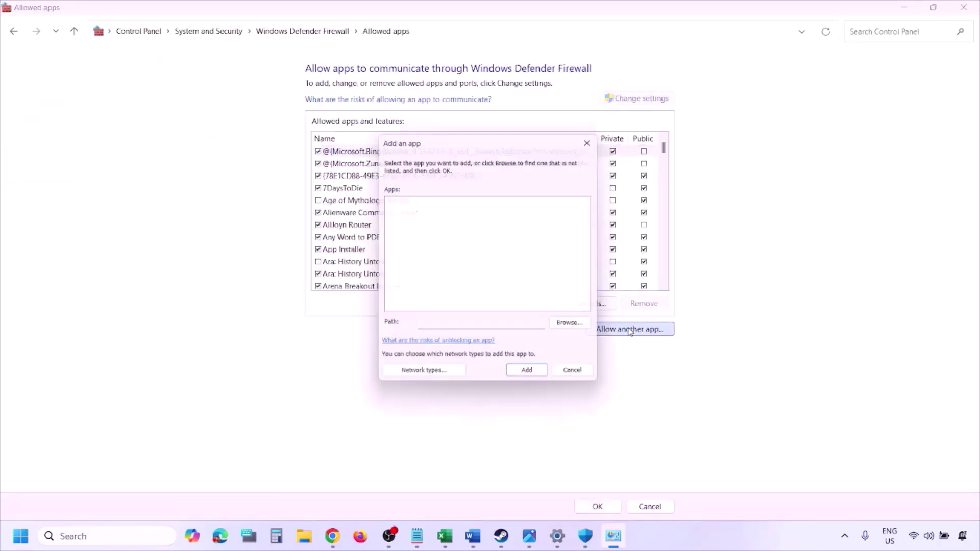
{"action": "left_click", "coordinate": [577, 328]}
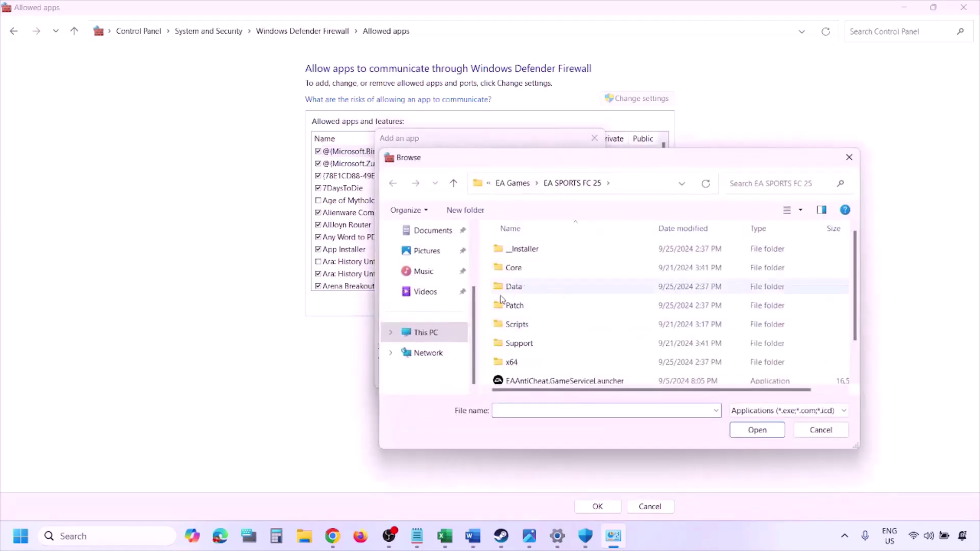
{"action": "left_click", "coordinate": [449, 336]}
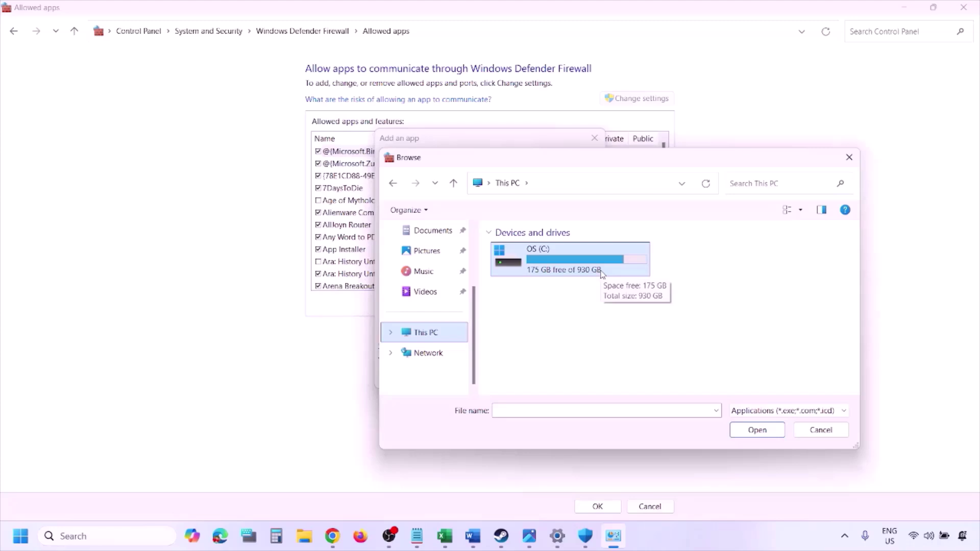
{"action": "left_click", "coordinate": [809, 433]}
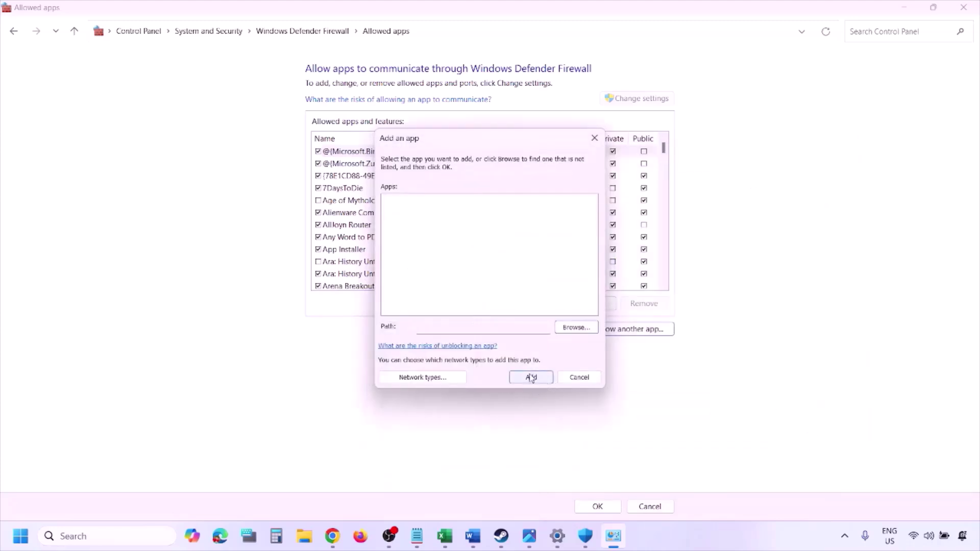
{"action": "left_click", "coordinate": [572, 379]}
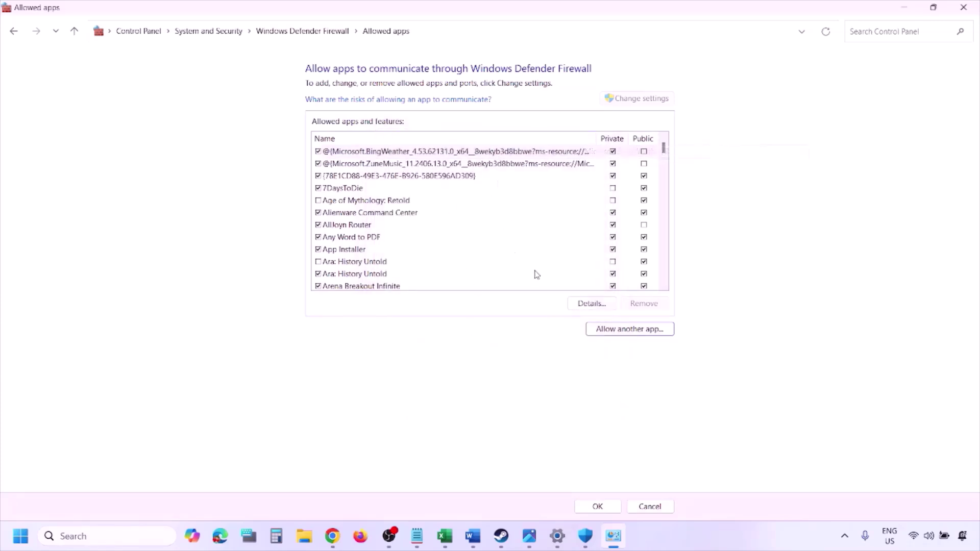
Close the firewall settings and return to the Word document at step 5 on a clean graphics driver installation.
{"action": "left_click", "coordinate": [964, 7]}
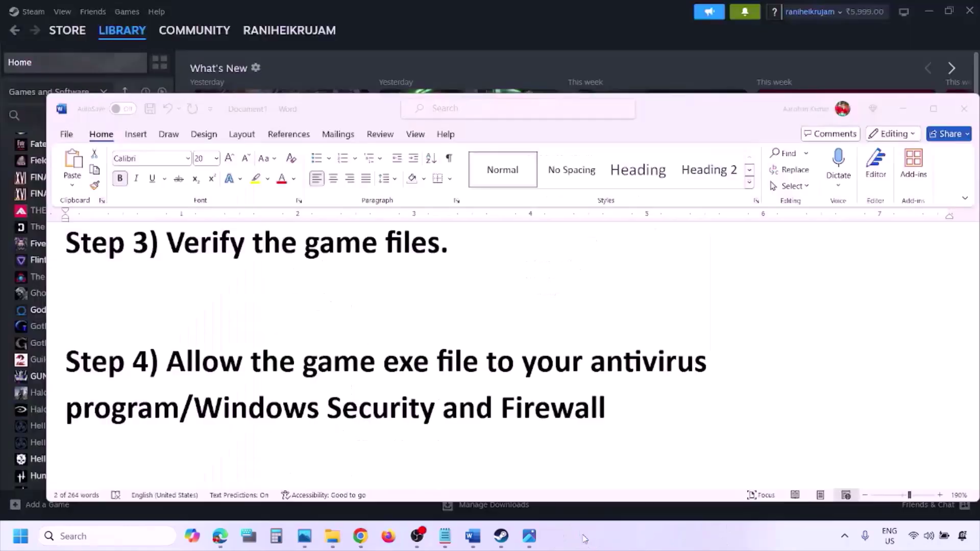
{"action": "scroll", "coordinate": [350, 350], "scroll_direction": "down", "scroll_amount": 3}
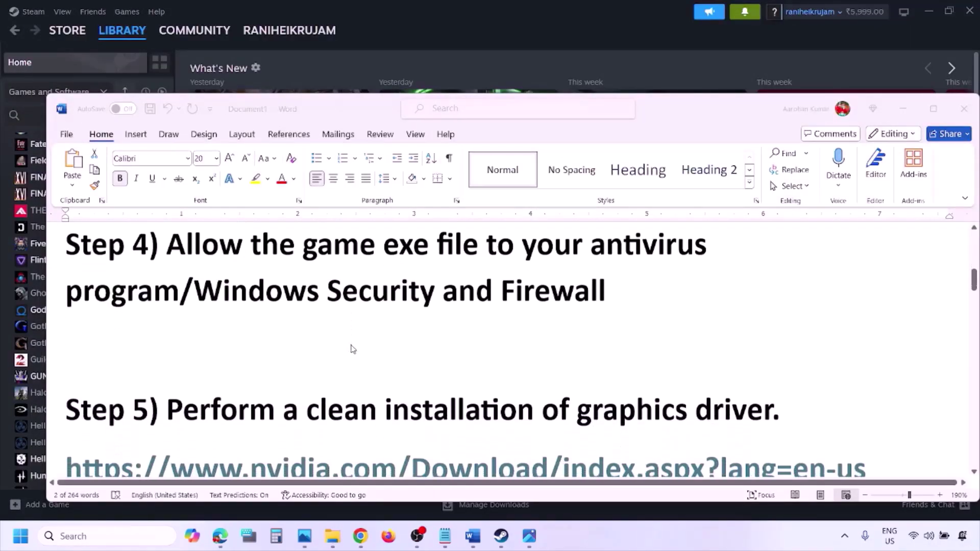
Highlight the step 5 text and driver support links in the document, and switch to NVIDIA's drivers page in Chrome.
{"action": "scroll", "coordinate": [320, 367], "scroll_direction": "down", "scroll_amount": 2}
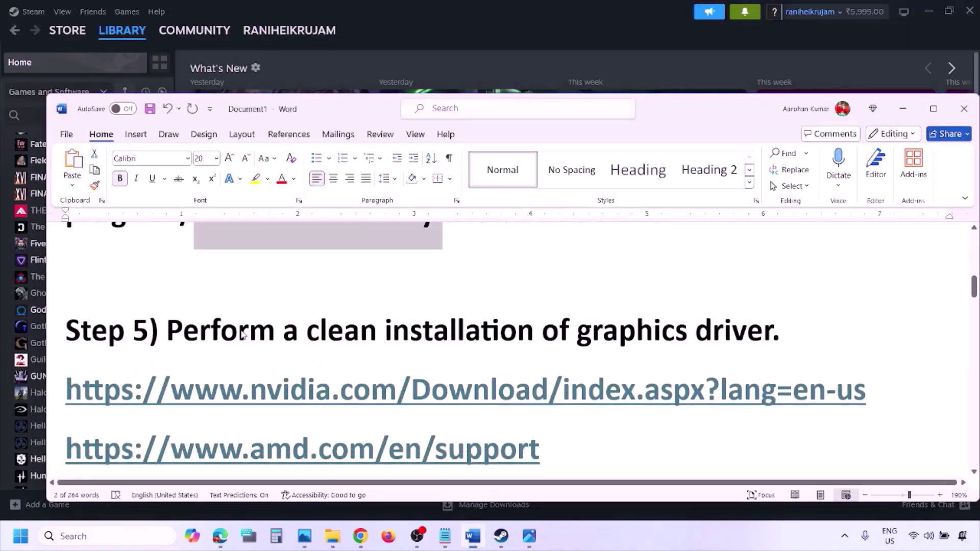
{"action": "double_click", "coordinate": [243, 331]}
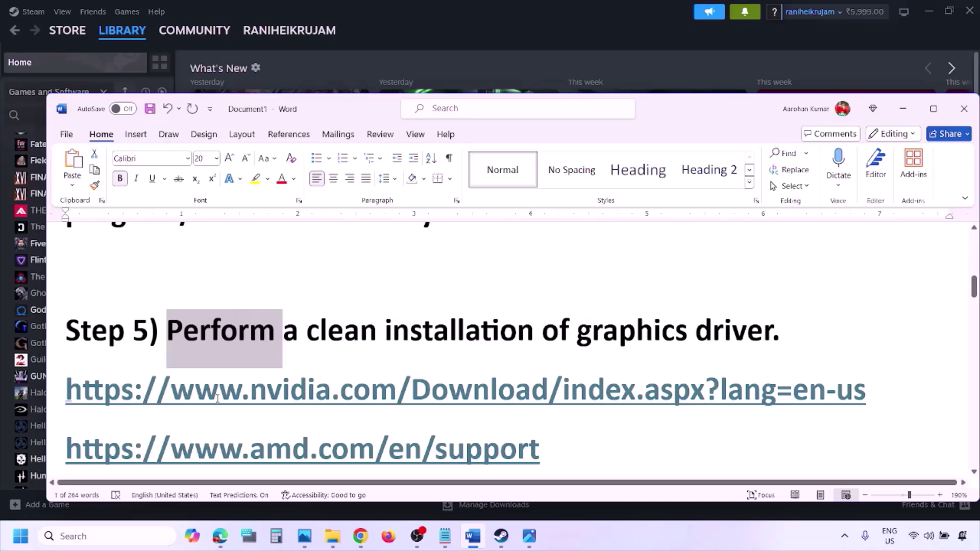
{"action": "left_click_drag", "start_coordinate": [218, 398], "coordinate": [518, 427]}
{"action": "scroll", "coordinate": [349, 401], "scroll_direction": "down", "scroll_amount": 1}
{"action": "left_click", "coordinate": [644, 528]}
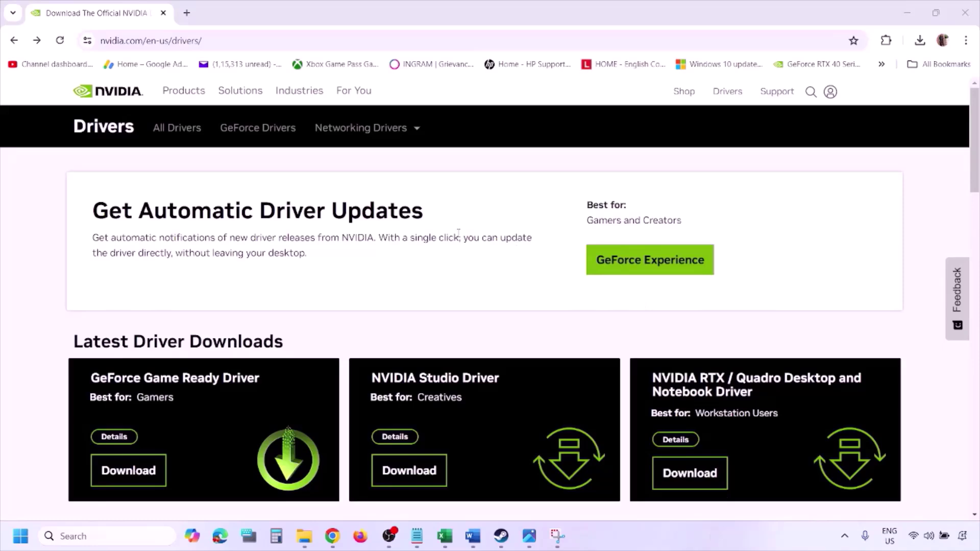
Find NVIDIA drivers for the GeForce RTX 3050 Laptop GPU with Windows 11 as the operating system.
{"action": "scroll", "coordinate": [228, 313], "scroll_direction": "down", "scroll_amount": 8}
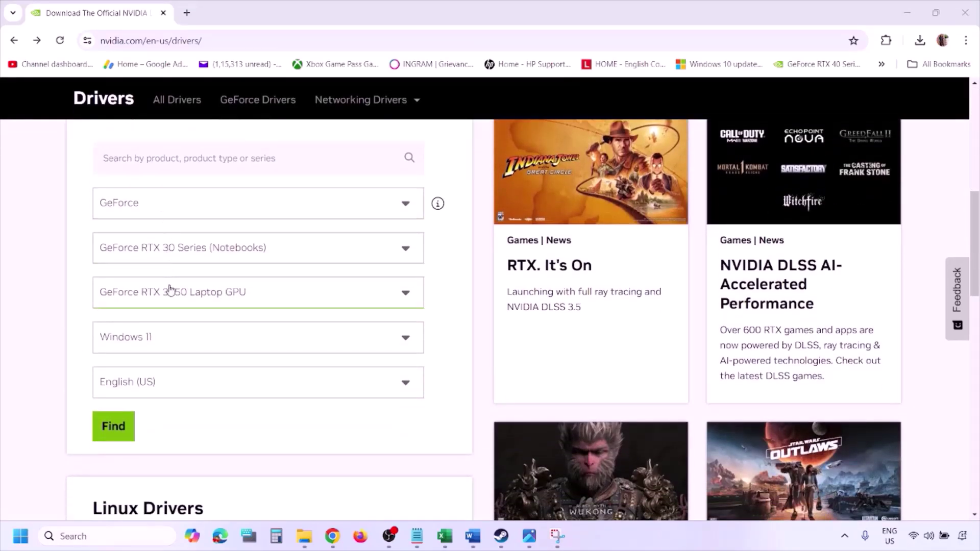
{"action": "left_click", "coordinate": [162, 340]}
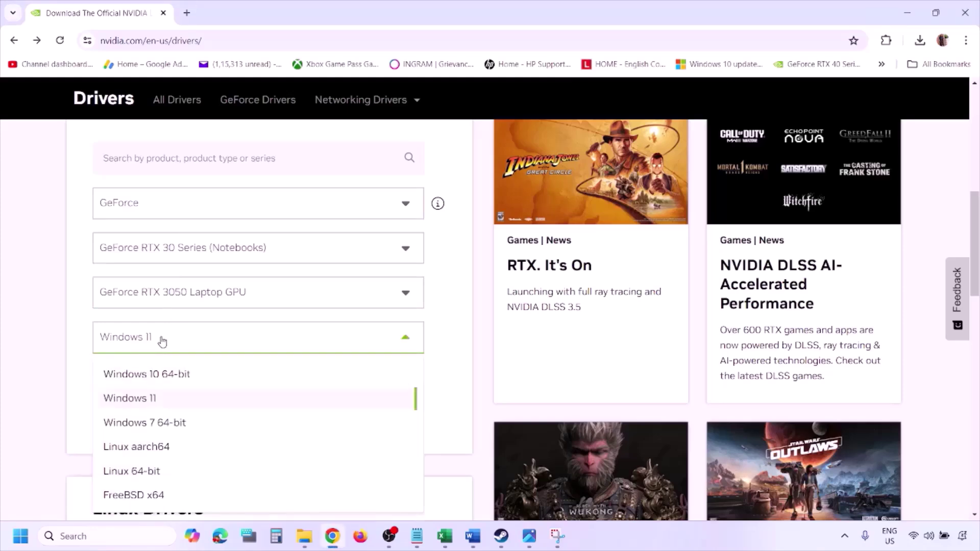
{"action": "left_click", "coordinate": [143, 404]}
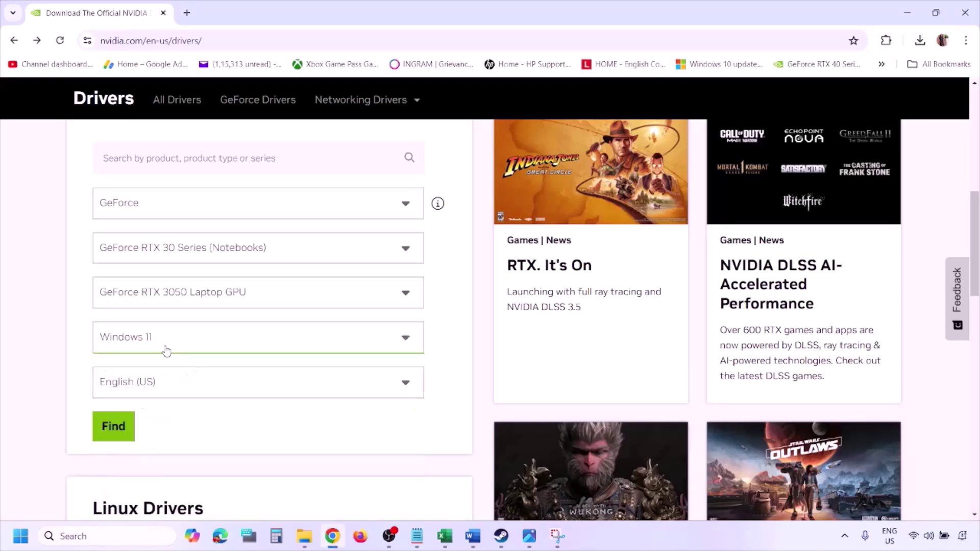
{"action": "left_click", "coordinate": [115, 427]}
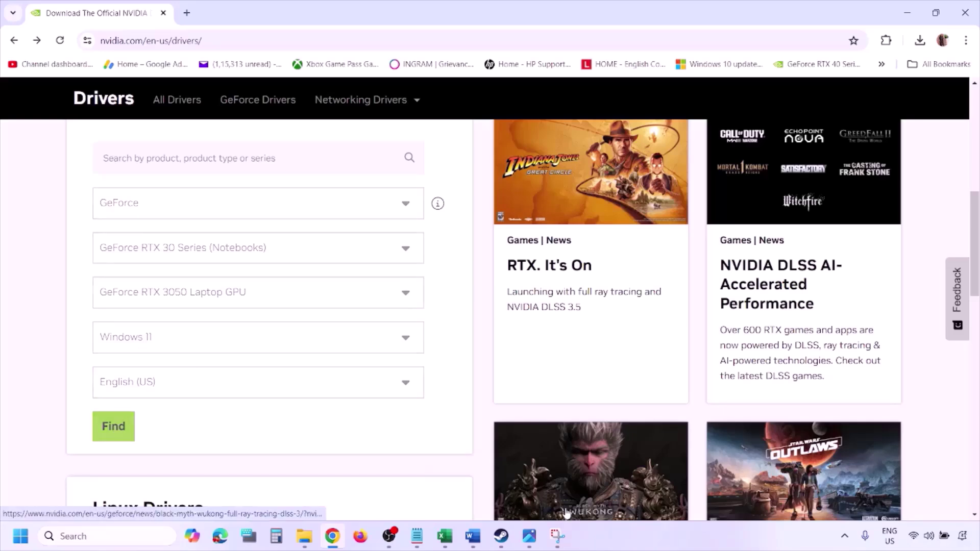
Switch to Photos and view 1.png through 5.png, covering the Game Ready driver download and the custom clean installation.
{"action": "left_click", "coordinate": [531, 544]}
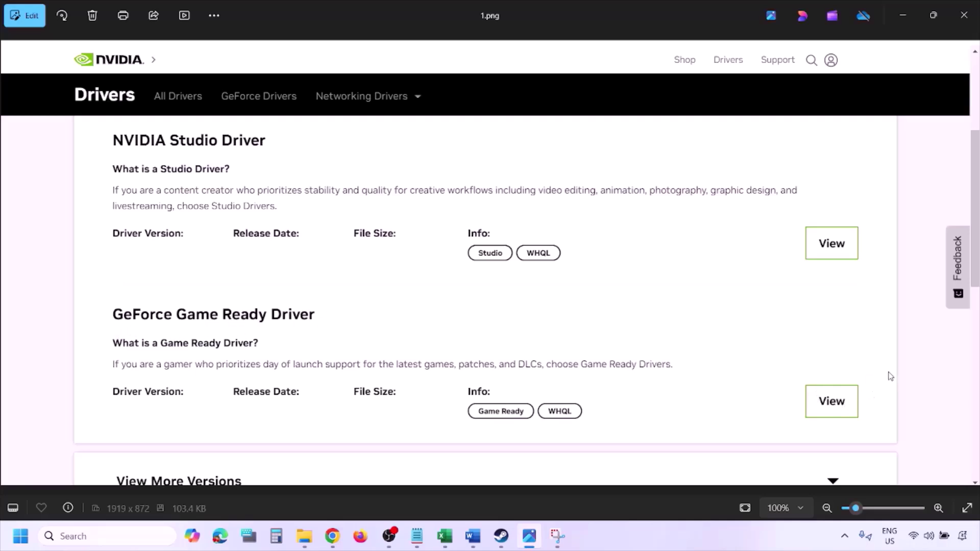
{"action": "key", "text": "Right"}
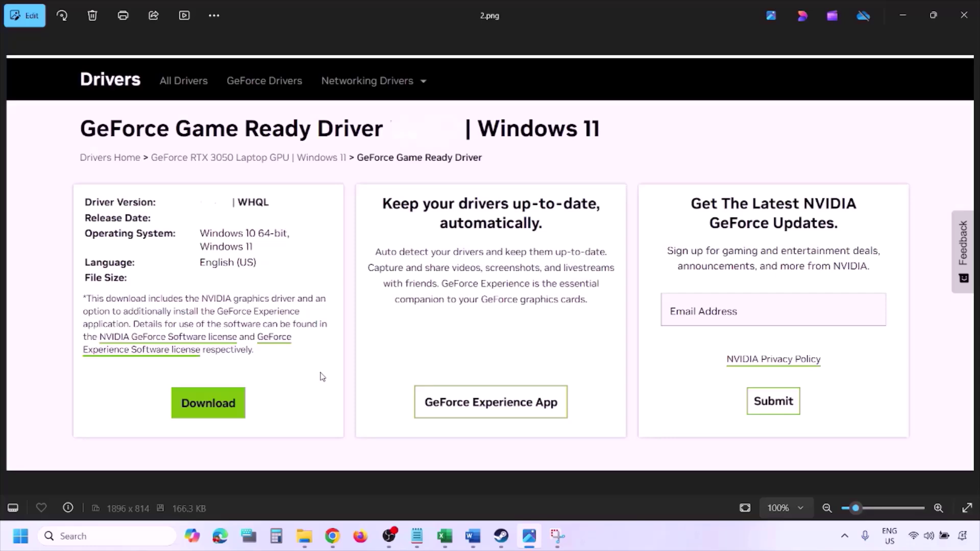
{"action": "key", "text": "Right"}
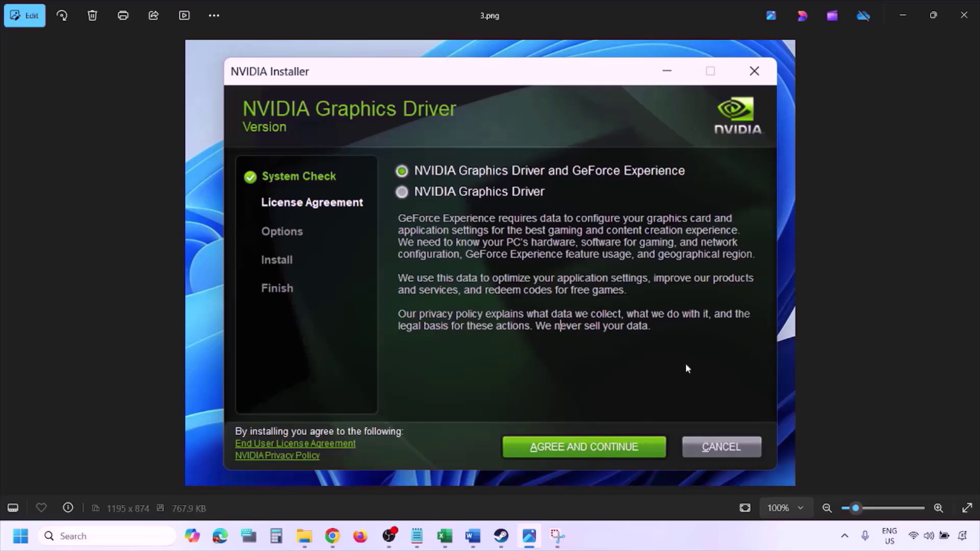
{"action": "key", "text": "Right"}
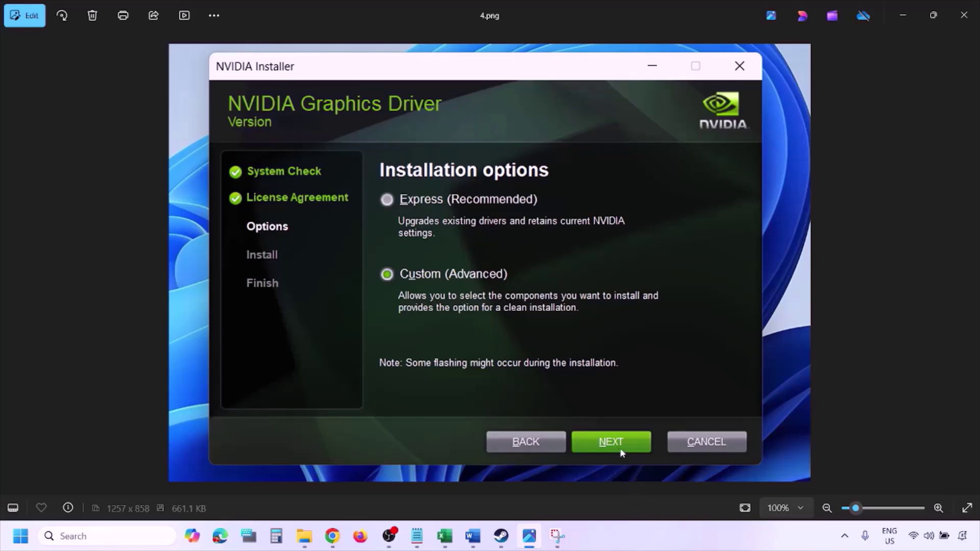
{"action": "key", "text": "Right"}
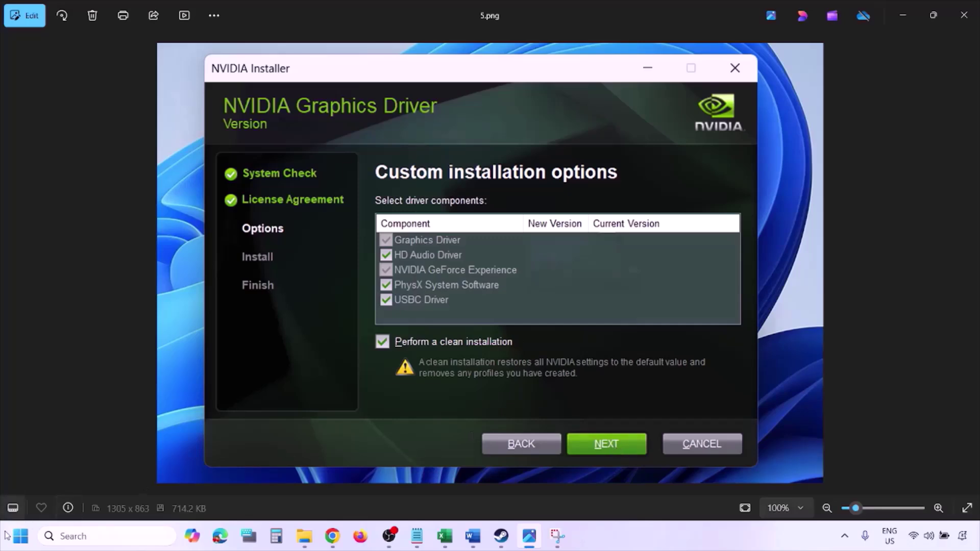
Show the Windows power options containing Restart, and dismiss them without restarting.
{"action": "left_click", "coordinate": [20, 536]}
{"action": "left_click", "coordinate": [376, 497]}
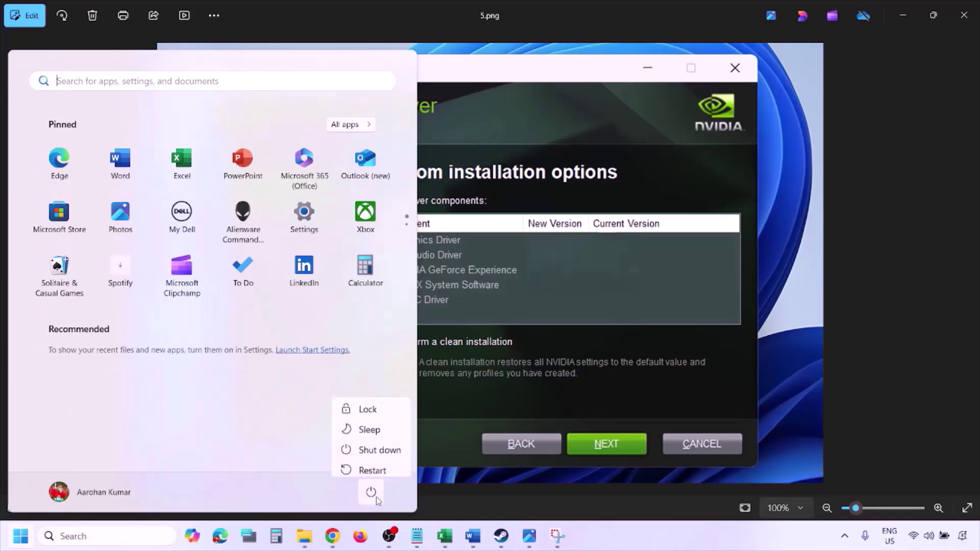
{"action": "left_click", "coordinate": [669, 546]}
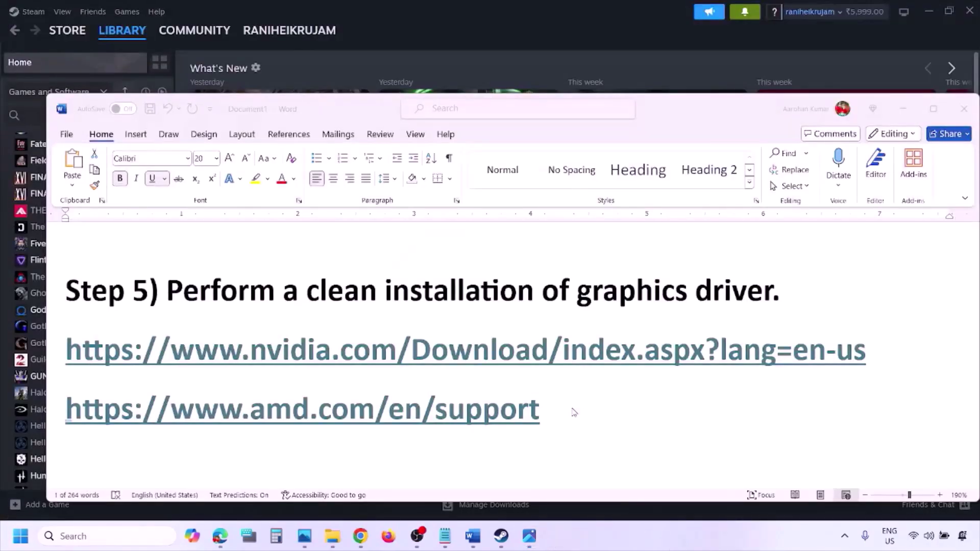
Select the AMD support link under step 5, show the Windows power options without restarting, and delete the link from the document.
{"action": "left_click", "coordinate": [574, 412]}
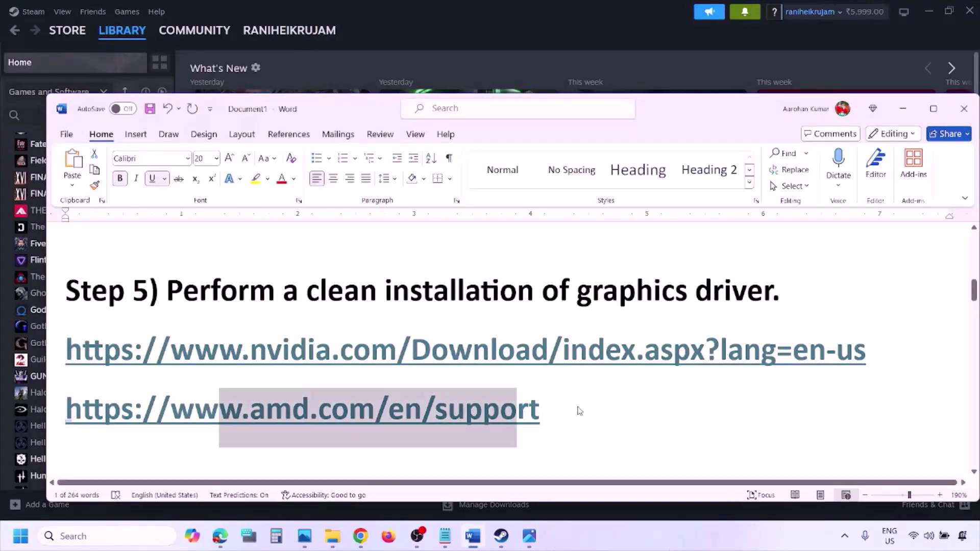
{"action": "left_click_drag", "start_coordinate": [552, 411], "coordinate": [202, 410]}
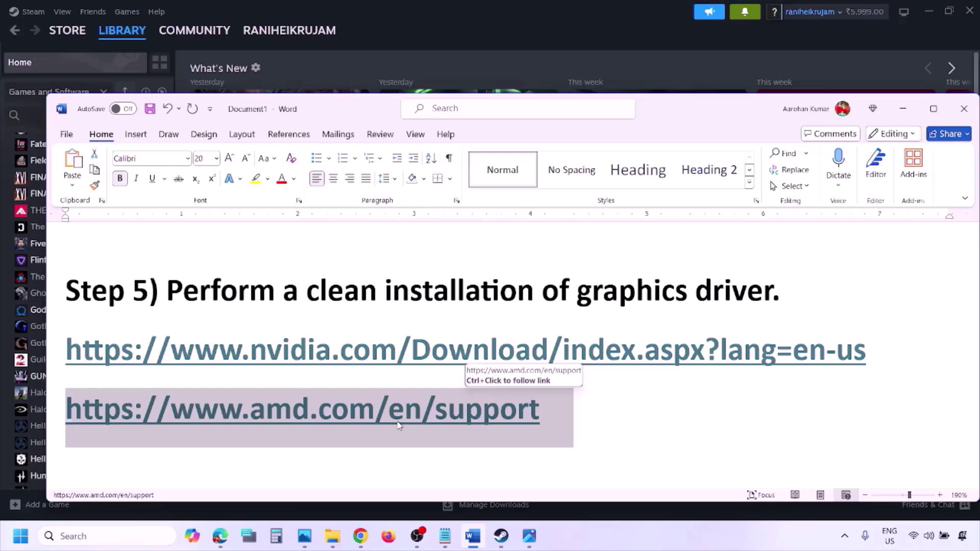
{"action": "left_click", "coordinate": [20, 536]}
{"action": "left_click", "coordinate": [370, 494]}
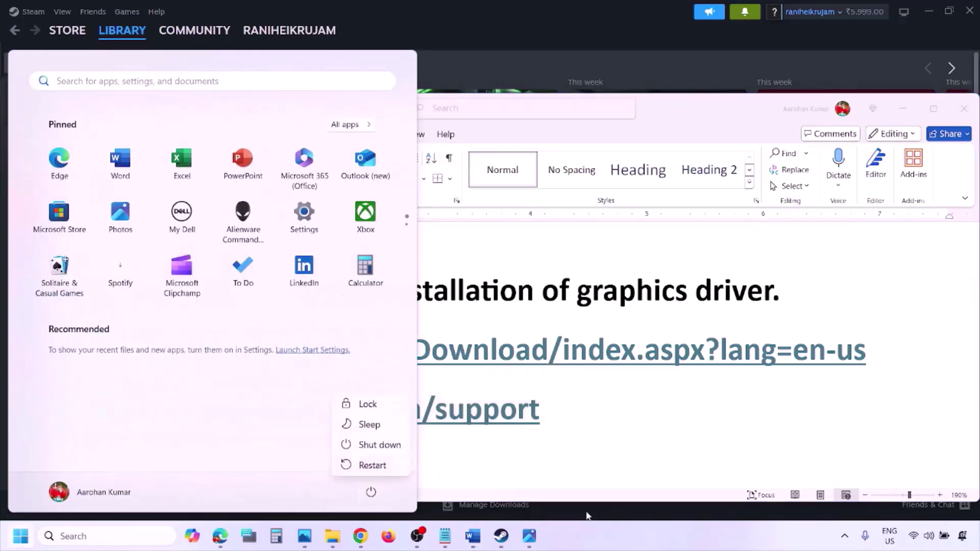
{"action": "left_click", "coordinate": [617, 539]}
{"action": "left_click", "coordinate": [618, 540]}
{"action": "key", "text": "Delete"}
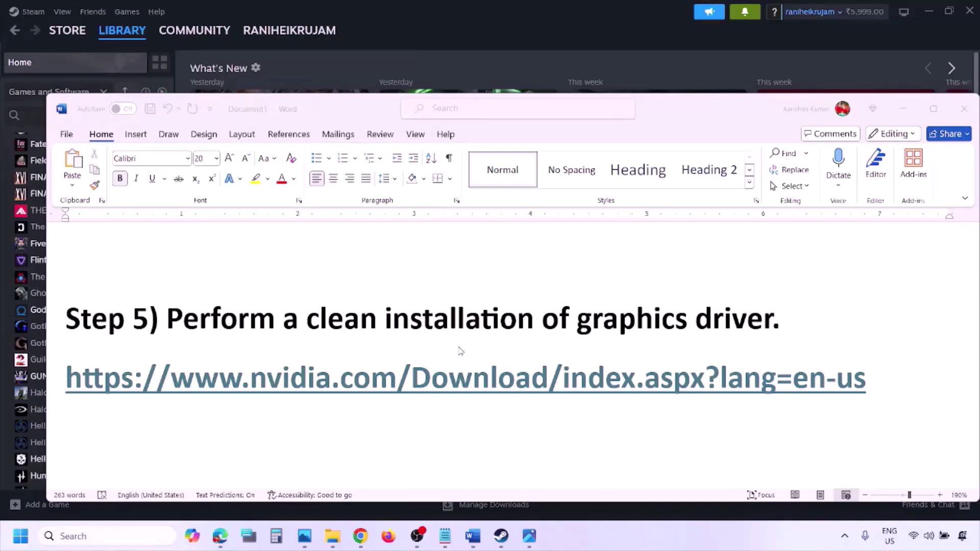
{"action": "scroll", "coordinate": [459, 350], "scroll_direction": "down", "scroll_amount": 3}
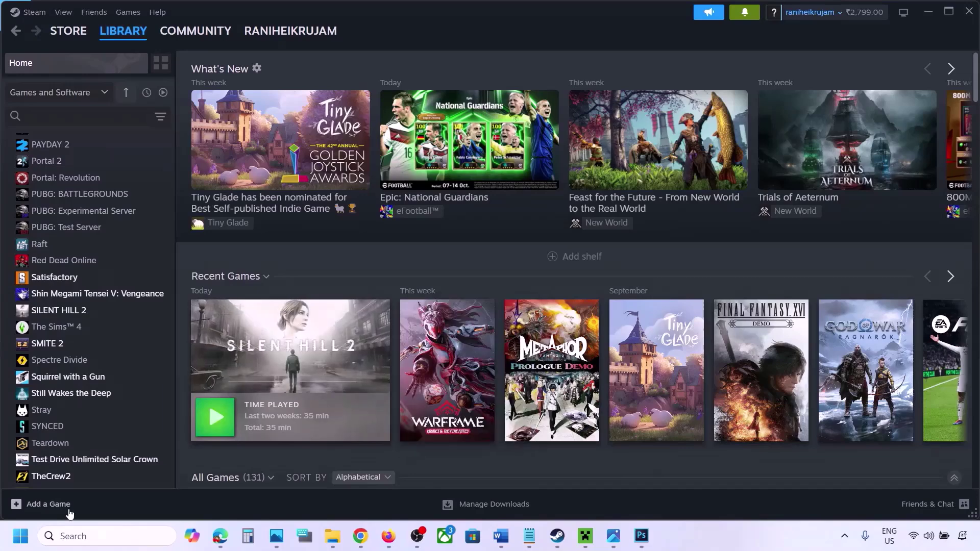
Search Windows for "graphics" and open the Graphics settings page.
{"action": "left_click", "coordinate": [78, 536]}
{"action": "type", "text": "gra"}
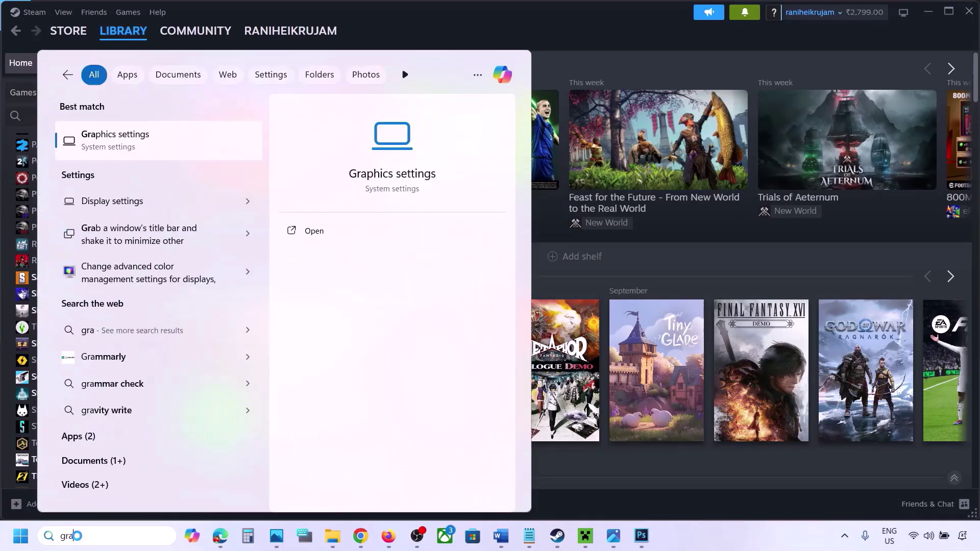
{"action": "type", "text": "phics"}
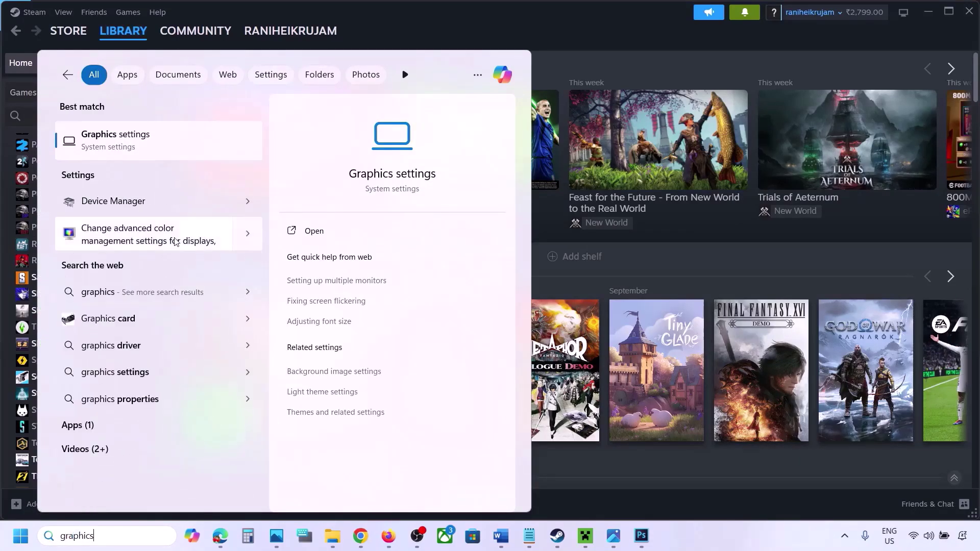
{"action": "left_click", "coordinate": [121, 146]}
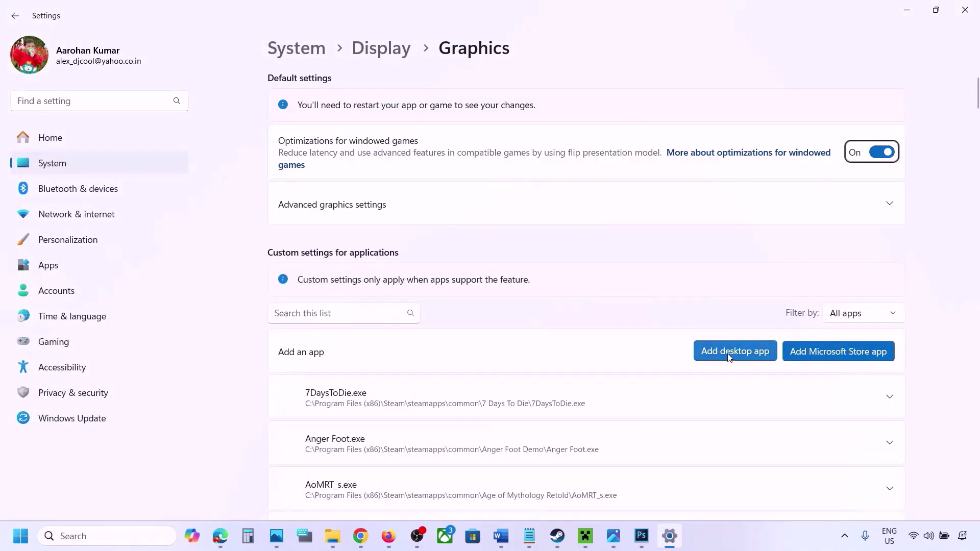
Browse for a desktop app to add from Steam's steamapps\common folder, and cancel without choosing a file.
{"action": "left_click", "coordinate": [740, 352]}
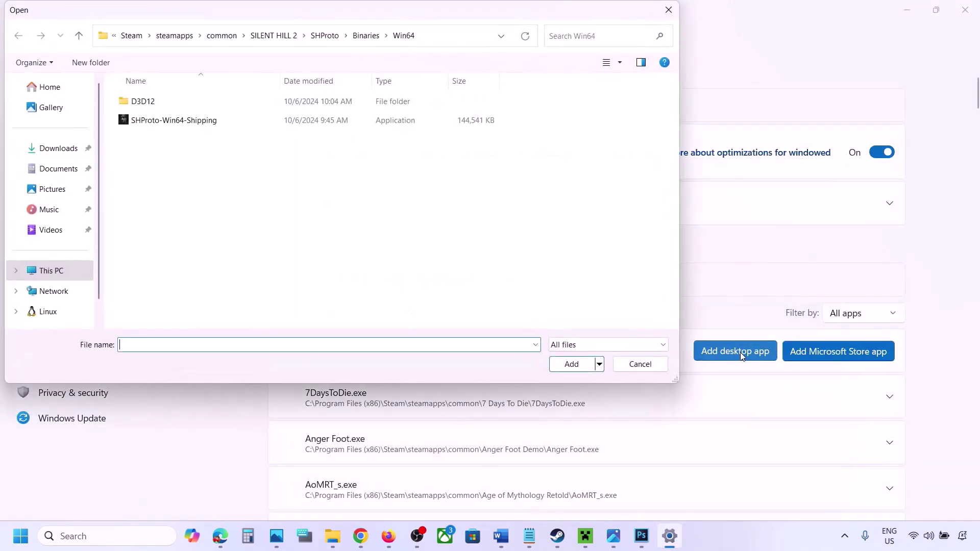
{"action": "left_click", "coordinate": [223, 35]}
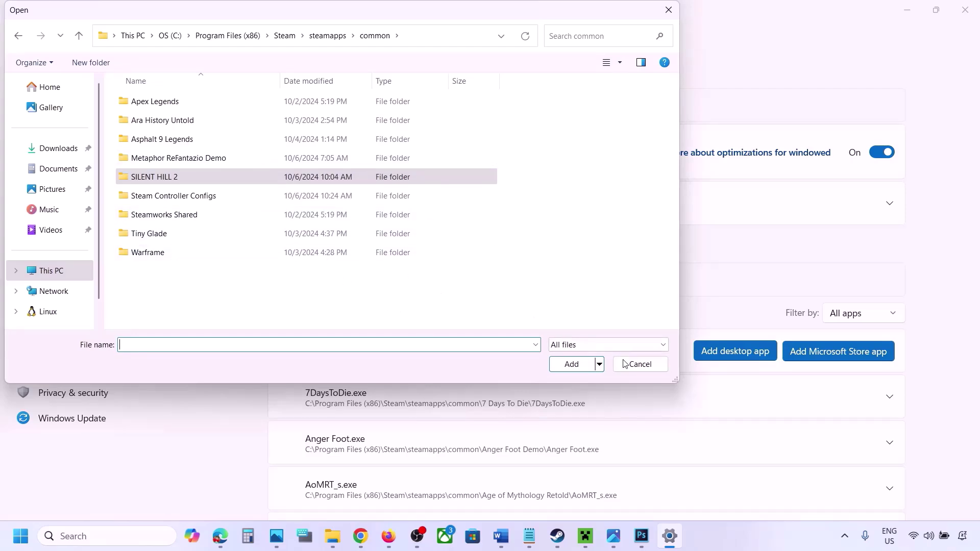
{"action": "left_click", "coordinate": [638, 364]}
Set the GPU preference of ChainedTogether-Win64-Shipping.exe to High Performance (NVIDIA GeForce RTX 3050 Laptop GPU).
{"action": "scroll", "coordinate": [616, 393], "scroll_direction": "down", "scroll_amount": 2}
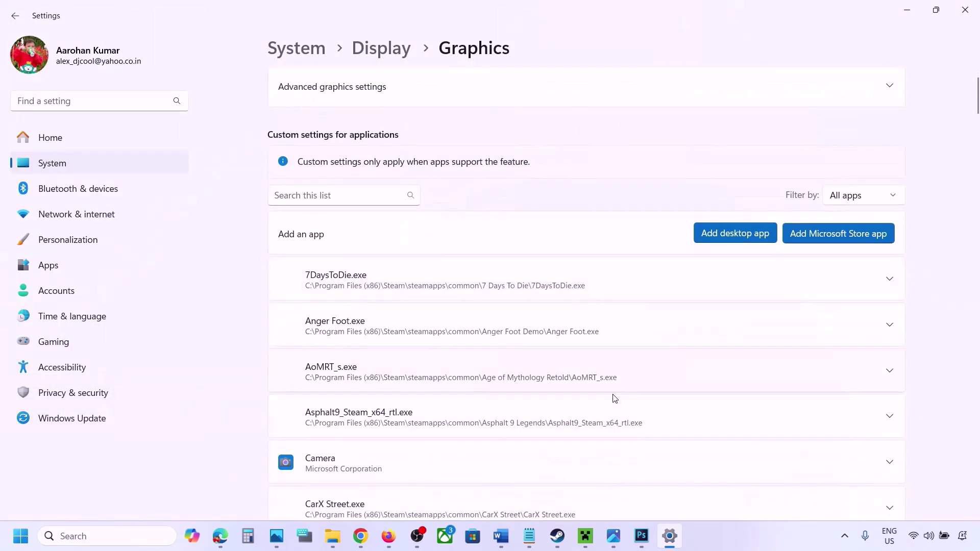
{"action": "scroll", "coordinate": [615, 398], "scroll_direction": "down", "scroll_amount": 6}
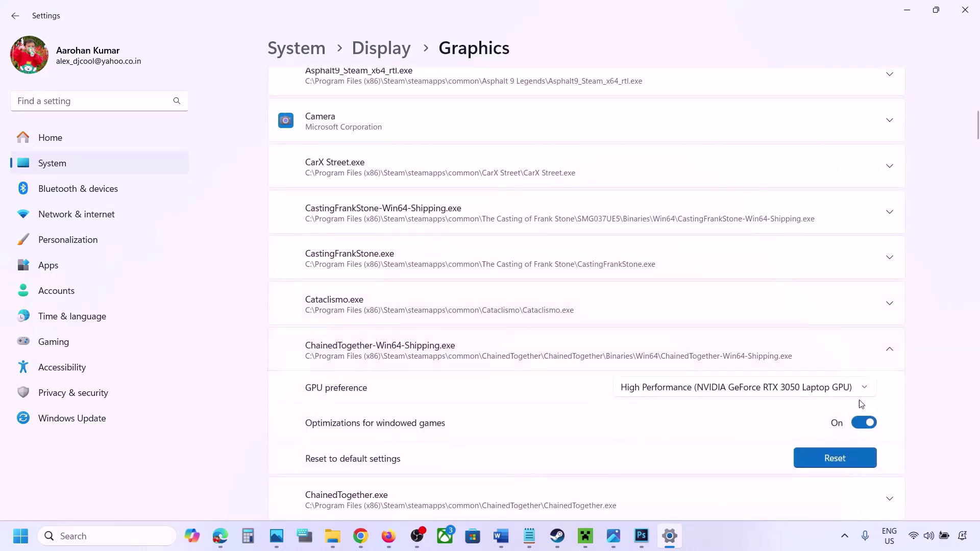
{"action": "left_click", "coordinate": [810, 387]}
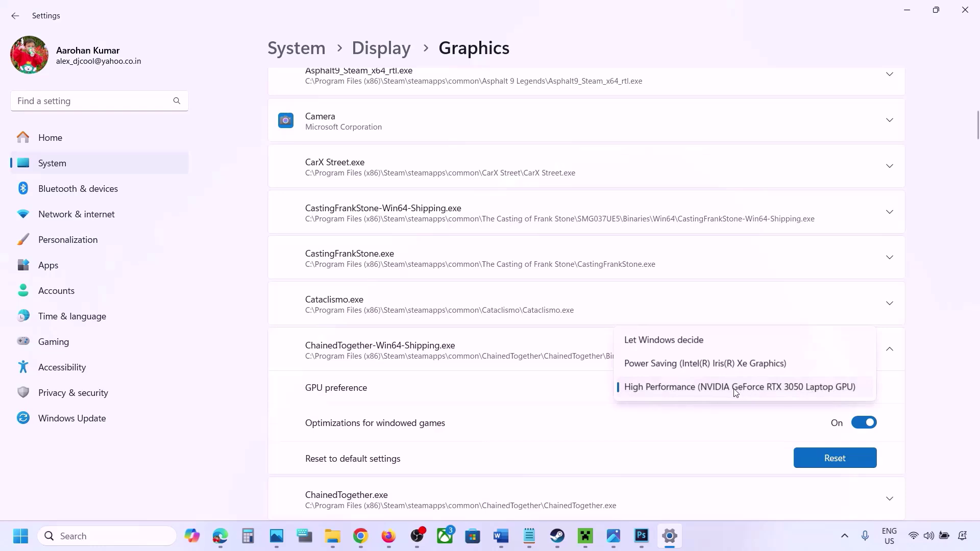
{"action": "left_click", "coordinate": [775, 387]}
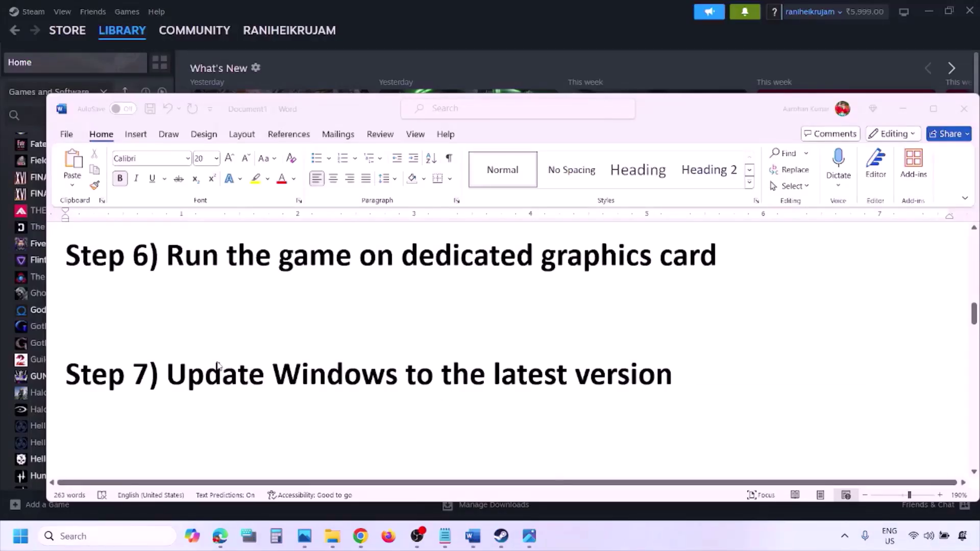
Highlight the step 7 text about updating Windows in the document, and check for updates in Windows Update.
{"action": "left_click", "coordinate": [216, 364]}
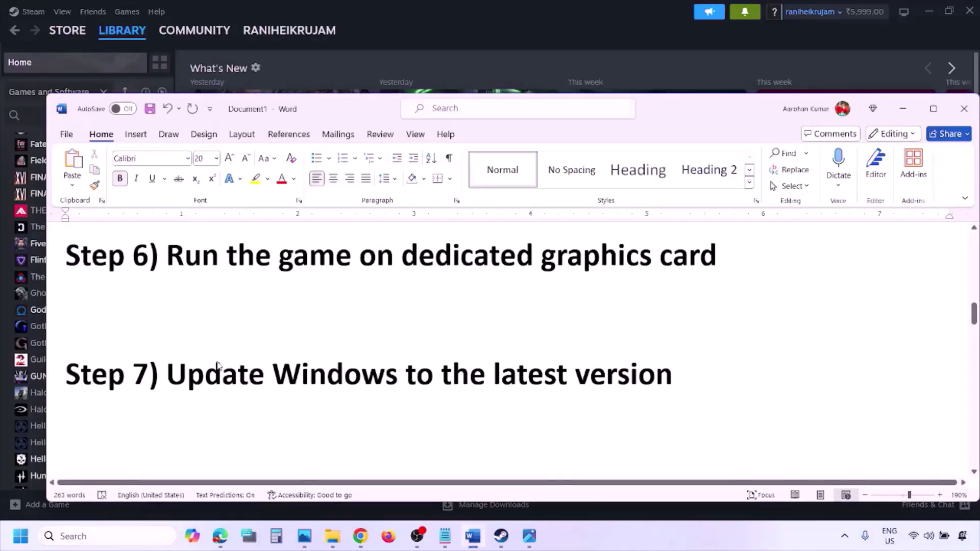
{"action": "left_click_drag", "start_coordinate": [175, 374], "coordinate": [669, 377]}
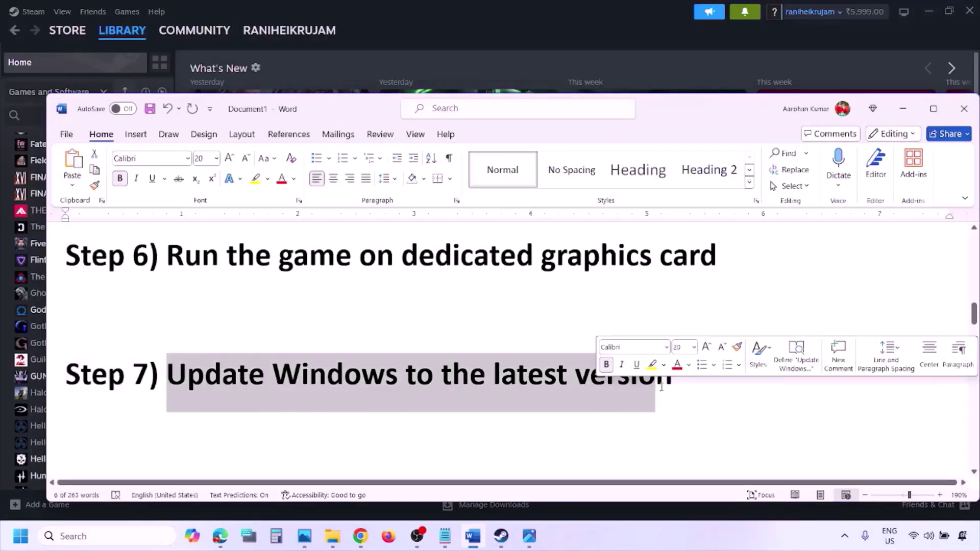
{"action": "key", "text": "super+i"}
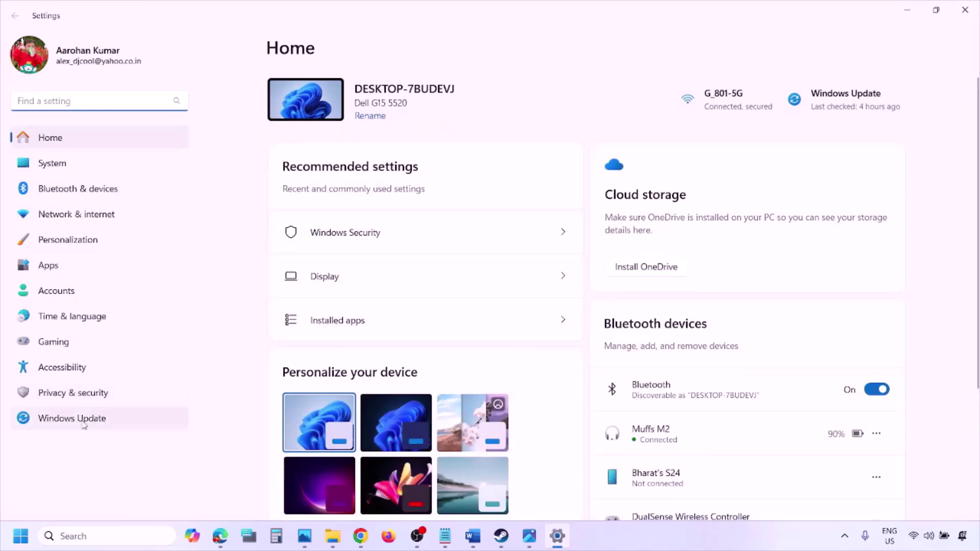
{"action": "left_click", "coordinate": [84, 424]}
{"action": "left_click", "coordinate": [861, 112]}
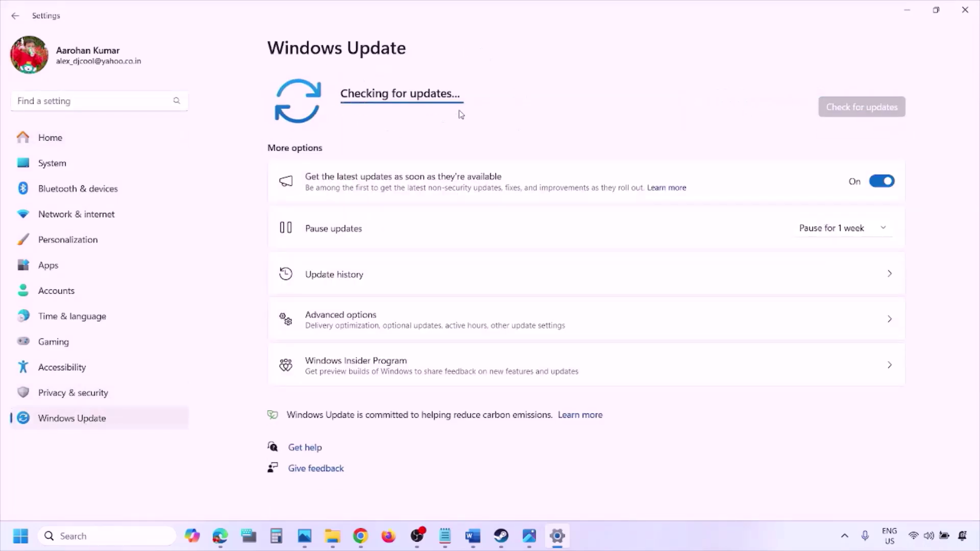
Show the Windows power options containing Restart, and return to the Word document at step 8 on Visual C++ files.
{"action": "left_click", "coordinate": [20, 536]}
{"action": "left_click", "coordinate": [372, 492]}
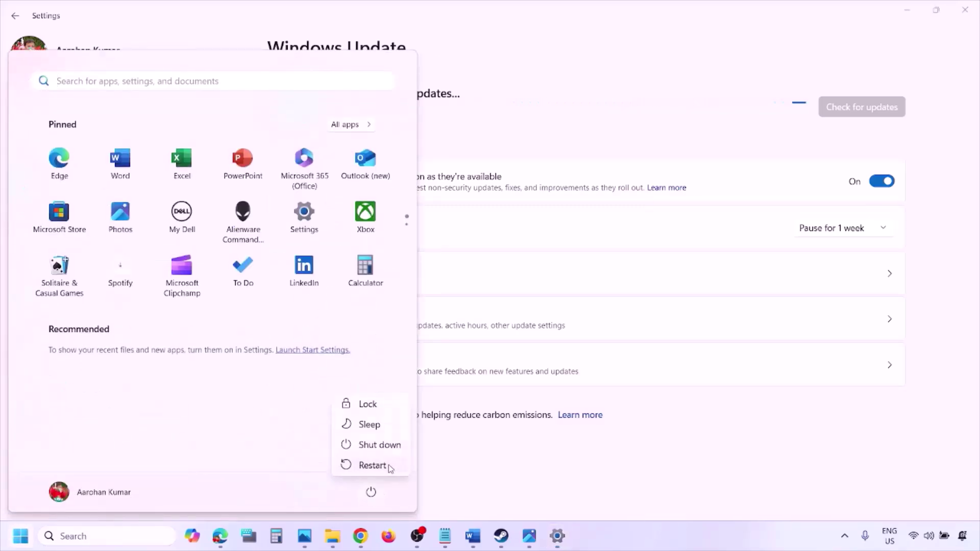
{"action": "left_click", "coordinate": [474, 542]}
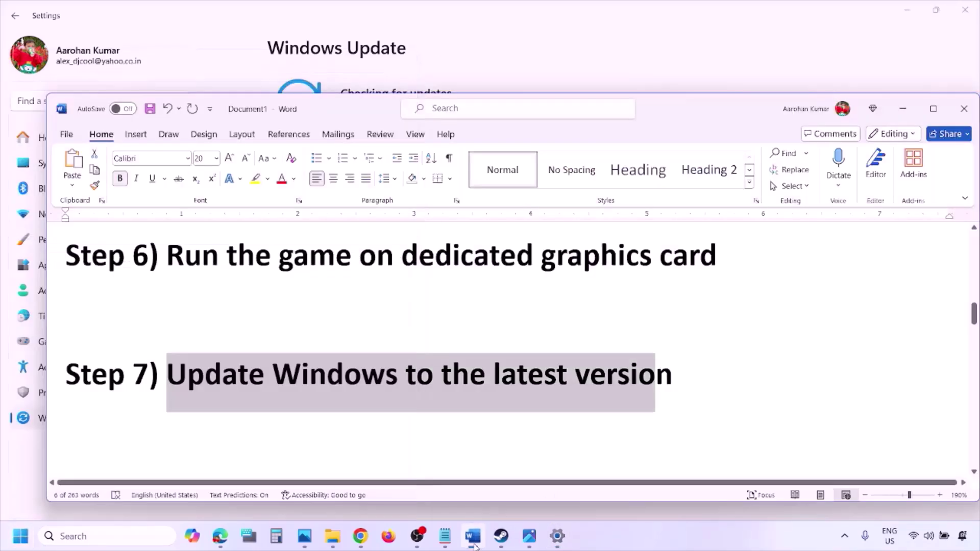
{"action": "scroll", "coordinate": [433, 404], "scroll_direction": "down", "scroll_amount": 3}
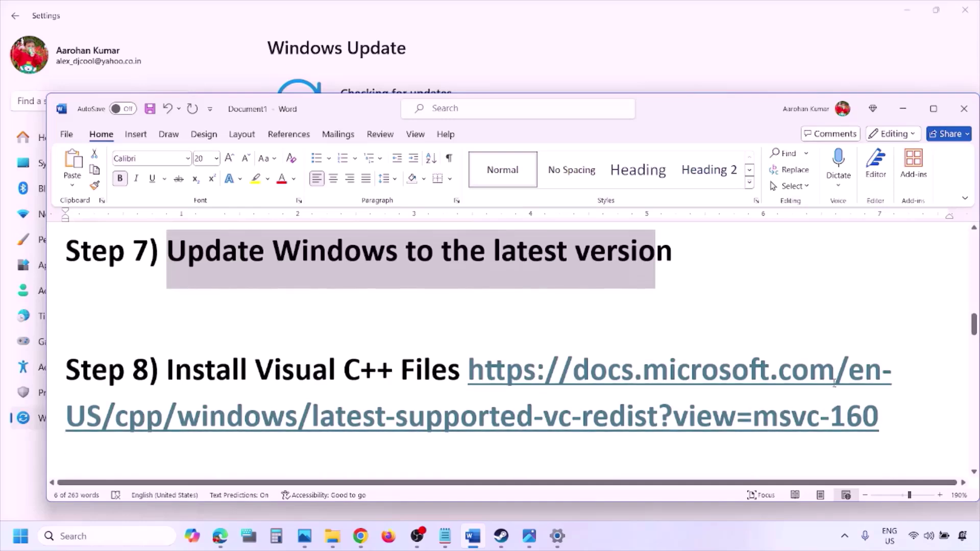
Copy the Visual C++ download link from step 8 of the document and load it in a new Chrome window.
{"action": "left_click_drag", "start_coordinate": [894, 425], "coordinate": [535, 373]}
{"action": "key", "text": "ctrl+c"}
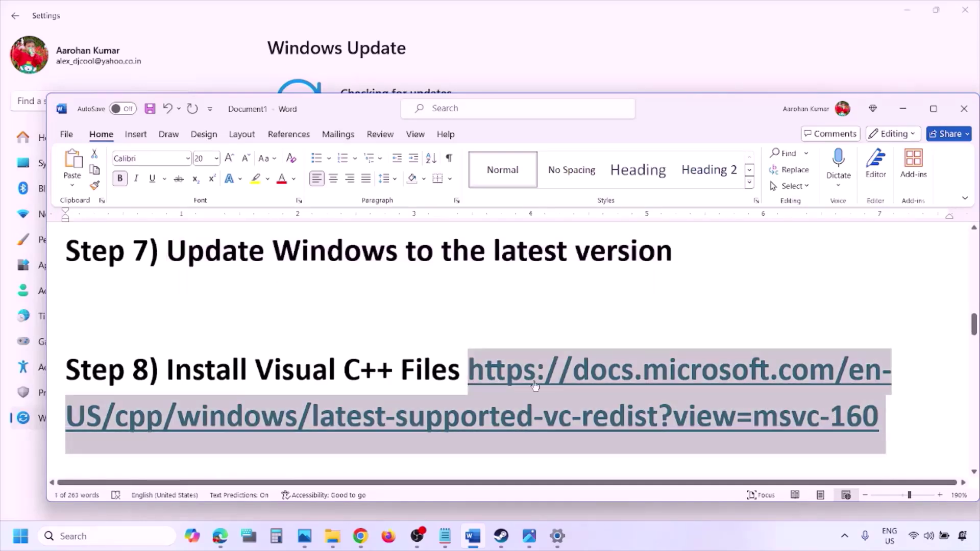
{"action": "right_click", "coordinate": [360, 536]}
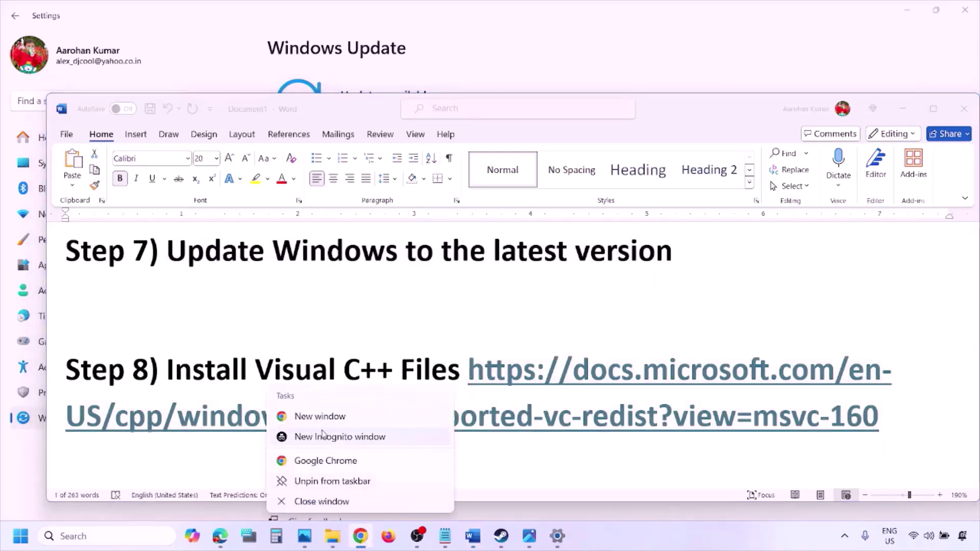
{"action": "left_click", "coordinate": [320, 425]}
{"action": "key", "text": "ctrl+v"}
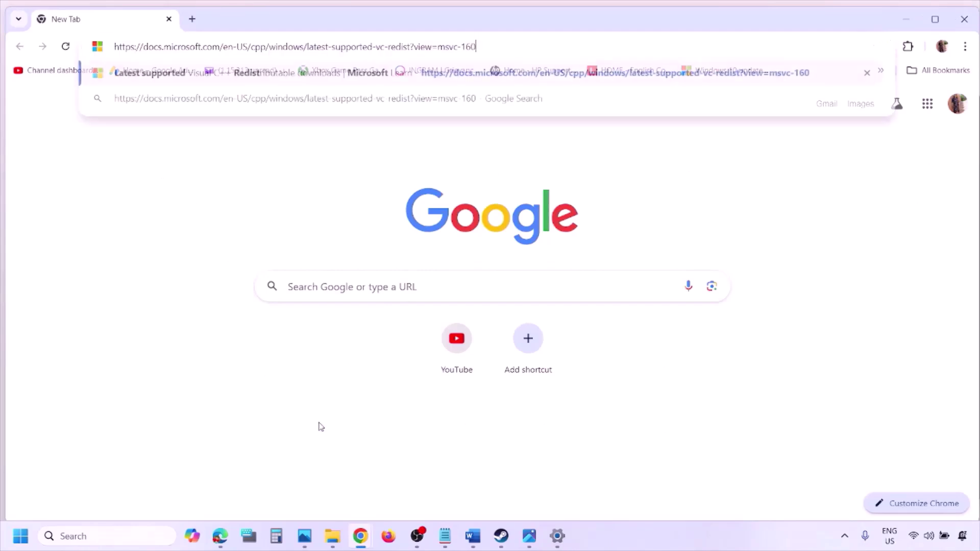
{"action": "key", "text": "Return"}
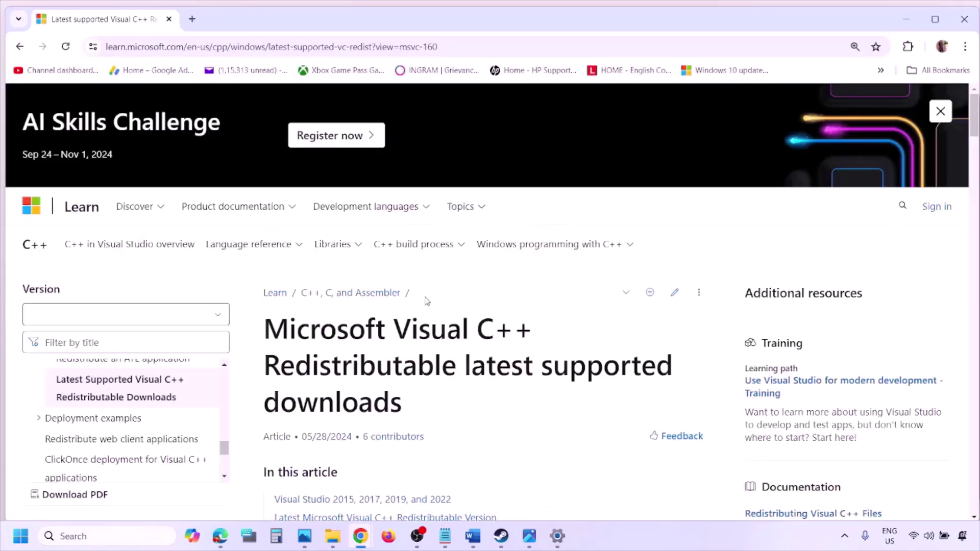
Find and highlight the "Visual Studio 2015, 2017, 2019, and 2022" heading on the redistributable downloads page.
{"action": "scroll", "coordinate": [426, 301], "scroll_direction": "down", "scroll_amount": 4}
{"action": "scroll", "coordinate": [427, 301], "scroll_direction": "down", "scroll_amount": 6}
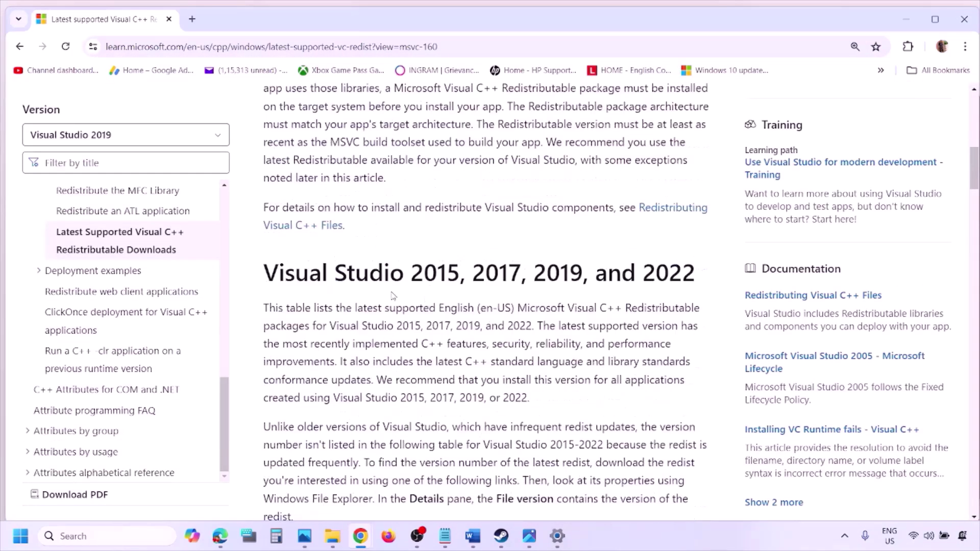
{"action": "left_click_drag", "start_coordinate": [316, 278], "coordinate": [652, 275]}
Download the X86 Visual C++ Redistributable from the architecture table, run it and start its repair.
{"action": "scroll", "coordinate": [430, 367], "scroll_direction": "down", "scroll_amount": 5}
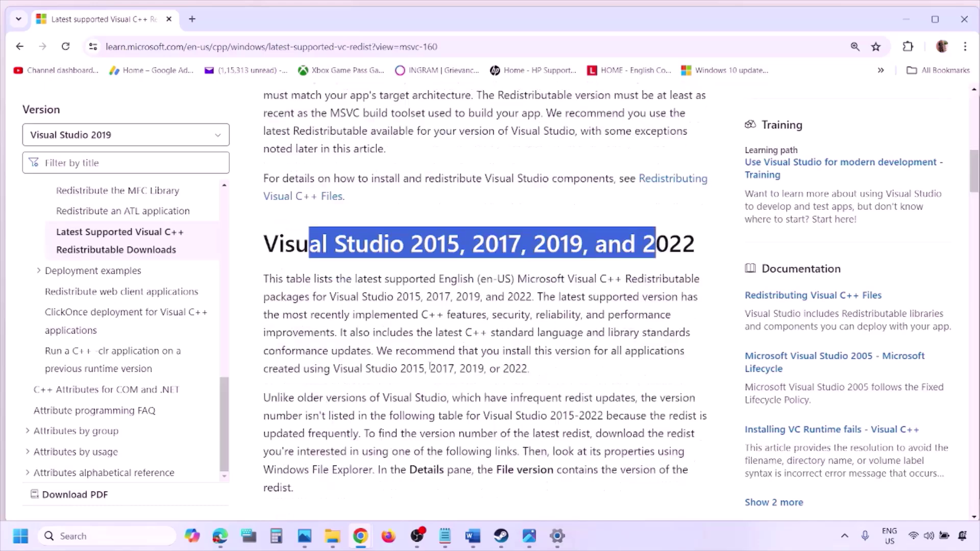
{"action": "scroll", "coordinate": [430, 367], "scroll_direction": "down", "scroll_amount": 4}
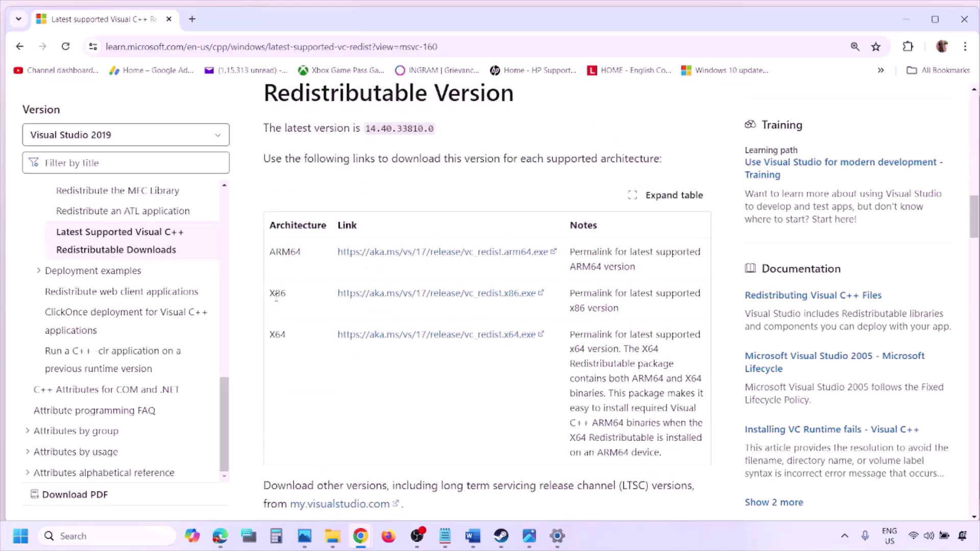
{"action": "double_click", "coordinate": [276, 294]}
{"action": "double_click", "coordinate": [278, 336]}
{"action": "left_click_drag", "start_coordinate": [276, 308], "coordinate": [481, 300]}
{"action": "left_click", "coordinate": [482, 301]}
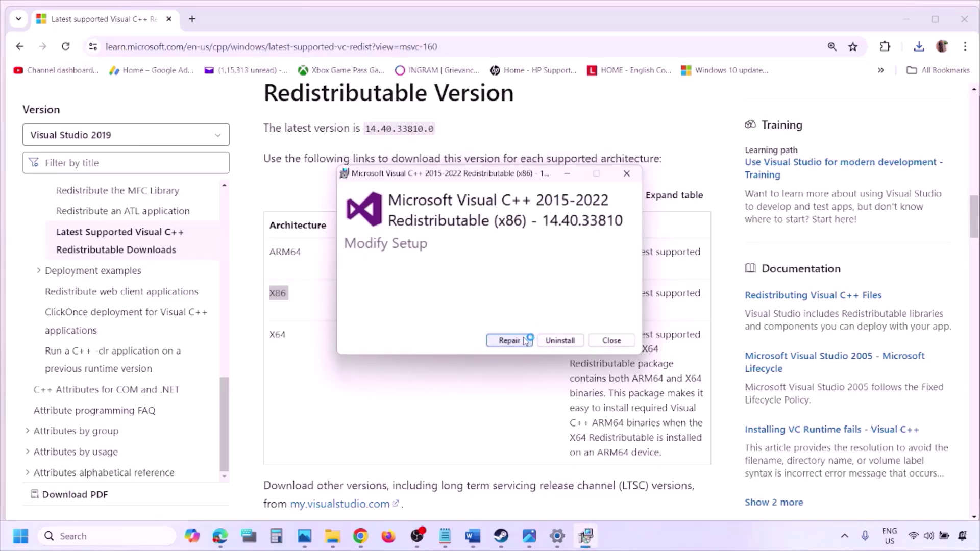
{"action": "left_click", "coordinate": [510, 340]}
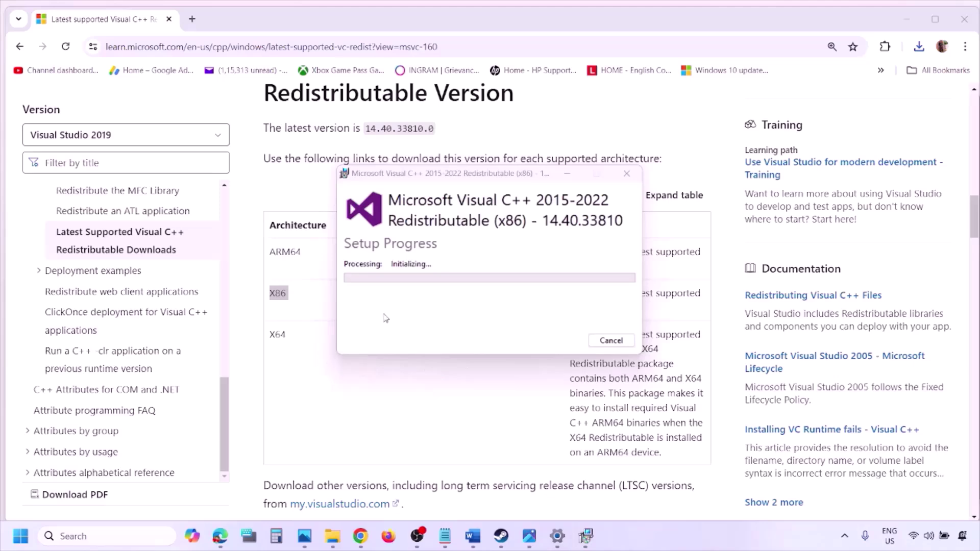
Download the X64 Visual C++ Redistributable from the same table, run VC_redist.x64.exe and start its repair.
{"action": "double_click", "coordinate": [276, 335]}
{"action": "left_click", "coordinate": [445, 341]}
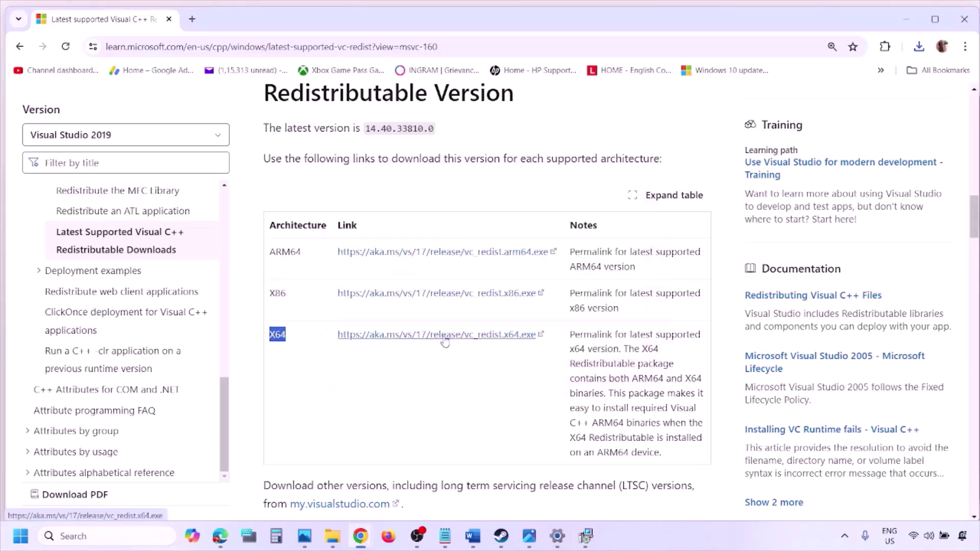
{"action": "left_click", "coordinate": [586, 536]}
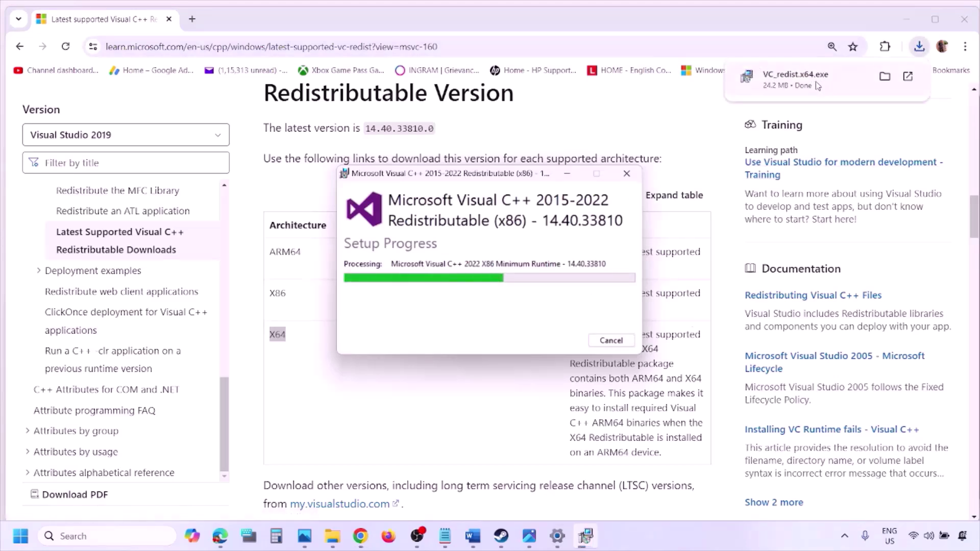
{"action": "left_click", "coordinate": [812, 65]}
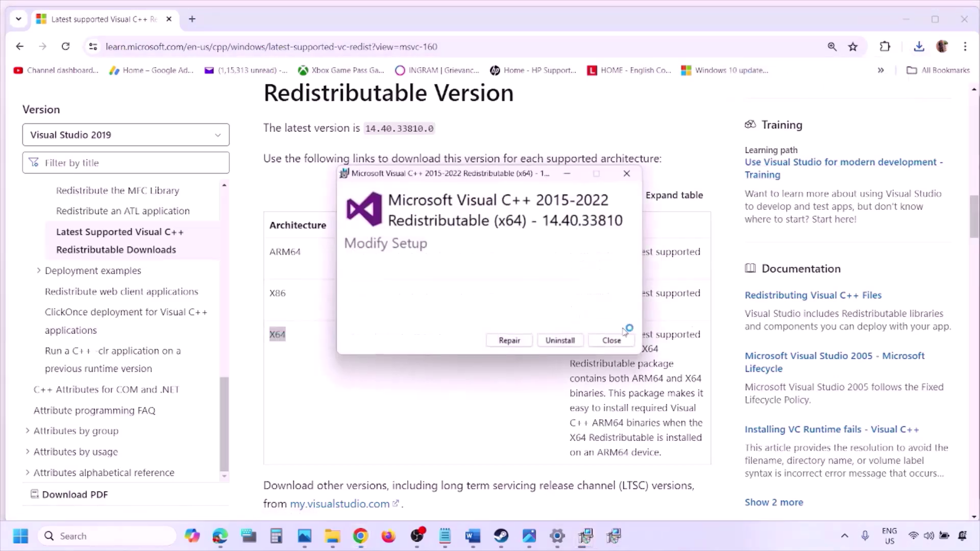
{"action": "left_click", "coordinate": [511, 340]}
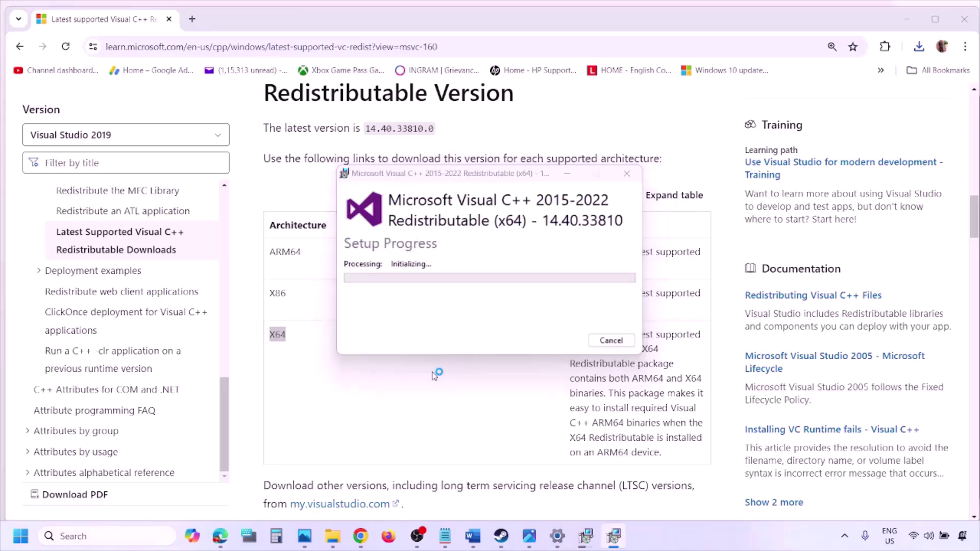
Arrange the x86 and x64 redistributable setup windows side by side, and return to the browser's download page.
{"action": "left_click", "coordinate": [585, 536]}
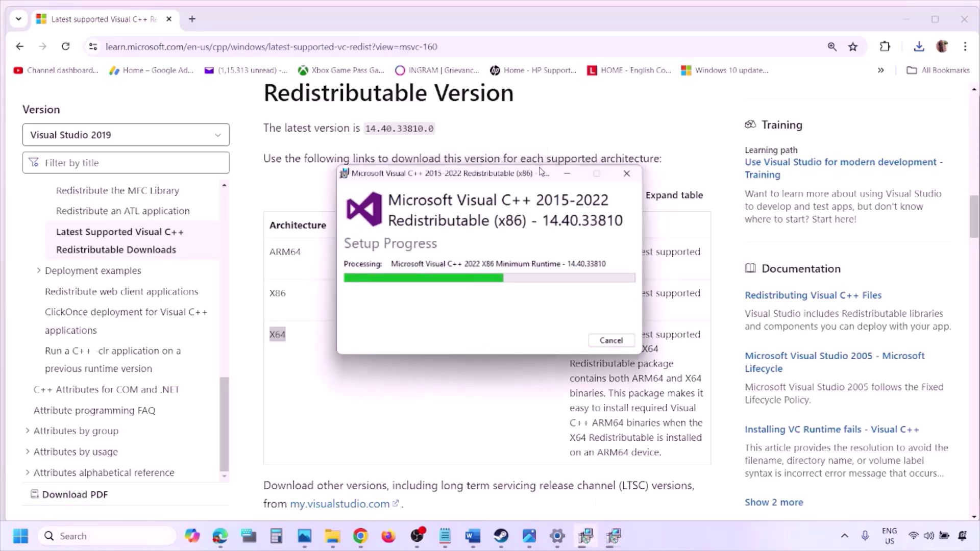
{"action": "left_click_drag", "start_coordinate": [541, 171], "coordinate": [313, 215]}
{"action": "left_click_drag", "start_coordinate": [498, 179], "coordinate": [620, 232]}
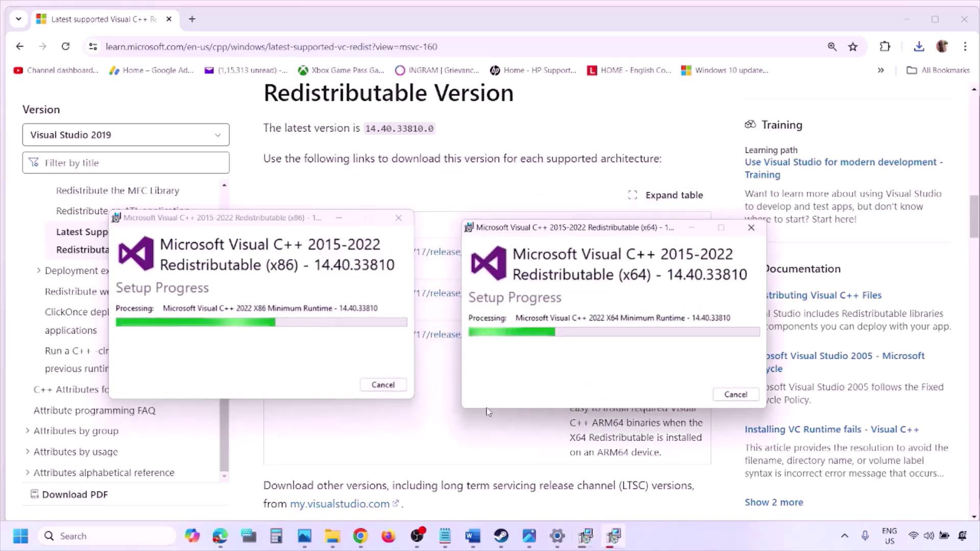
{"action": "left_click", "coordinate": [431, 441]}
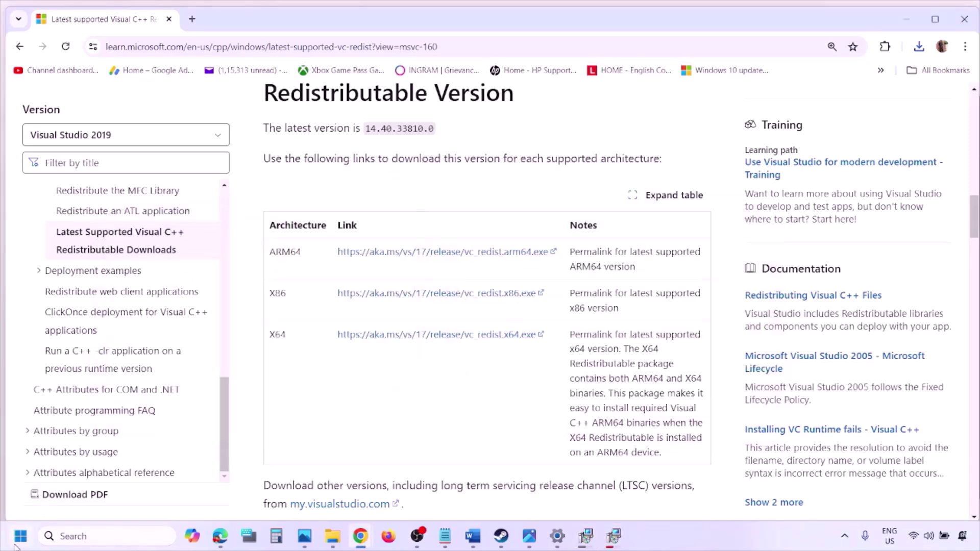
Show the Restart option among the Windows power options, and dismiss it without restarting.
{"action": "left_click", "coordinate": [21, 535]}
{"action": "left_click", "coordinate": [371, 492]}
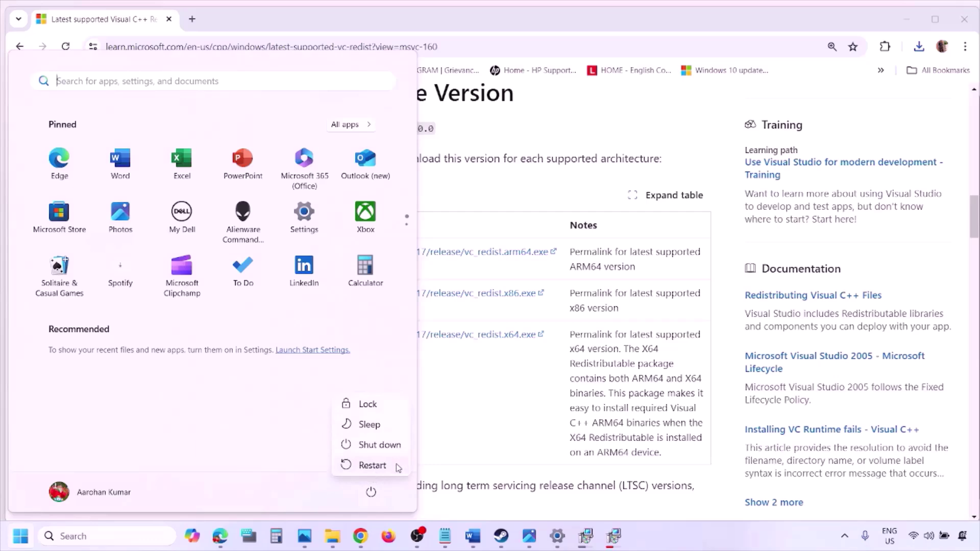
{"action": "left_click", "coordinate": [506, 433]}
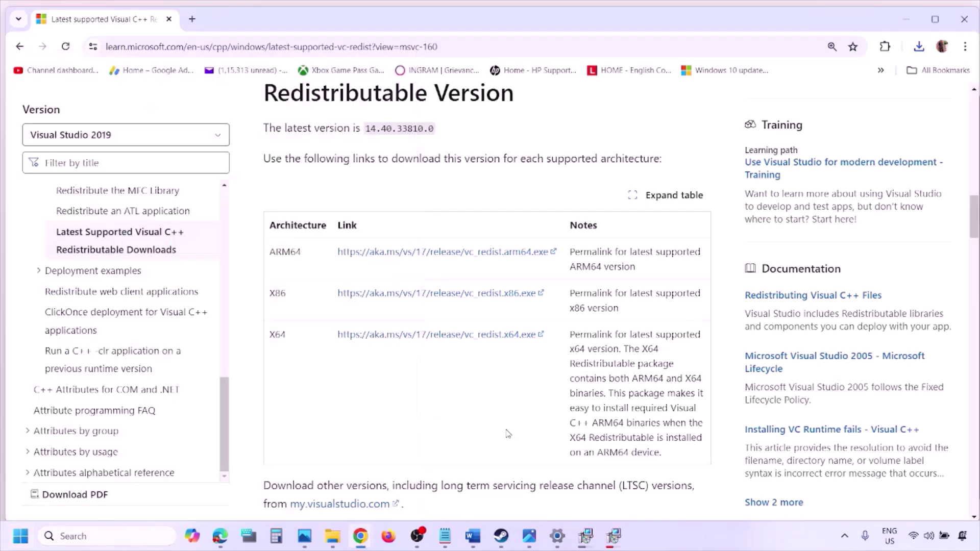
Switch to the Word document at step 9, maximize its window and highlight the text about unplugging external devices and USB adapters.
{"action": "left_click", "coordinate": [473, 535]}
{"action": "scroll", "coordinate": [420, 346], "scroll_direction": "down", "scroll_amount": 3}
{"action": "scroll", "coordinate": [420, 347], "scroll_direction": "down", "scroll_amount": 2}
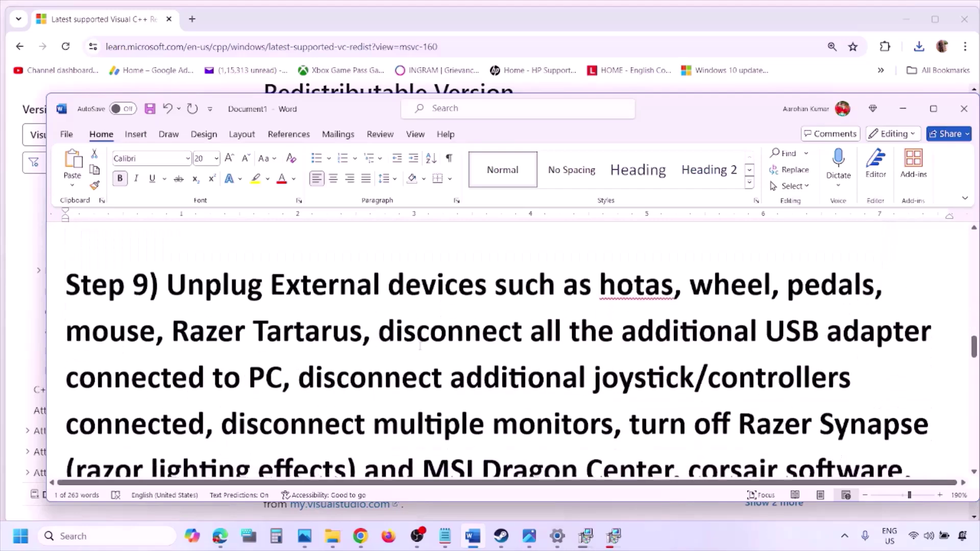
{"action": "left_click", "coordinate": [935, 110]}
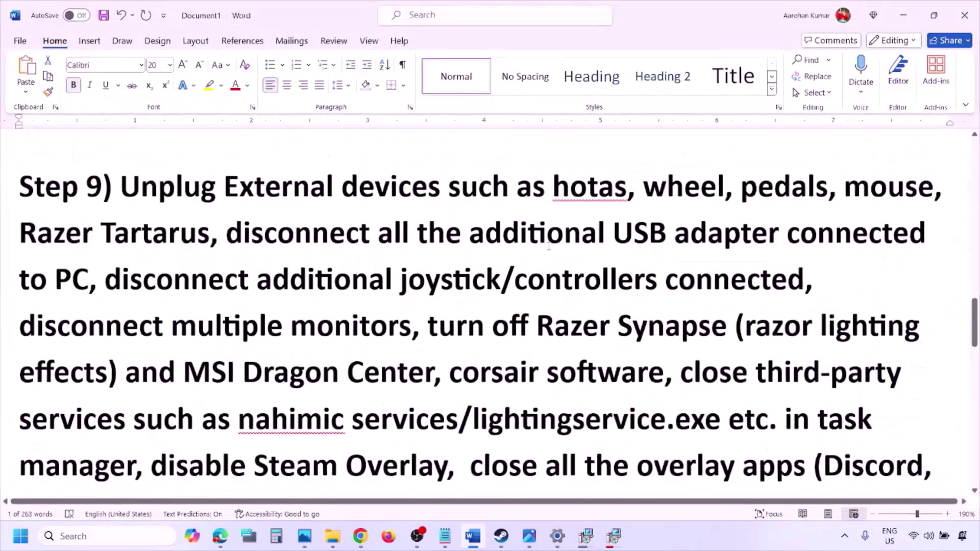
{"action": "left_click_drag", "start_coordinate": [124, 191], "coordinate": [727, 233]}
{"action": "left_click", "coordinate": [434, 252]}
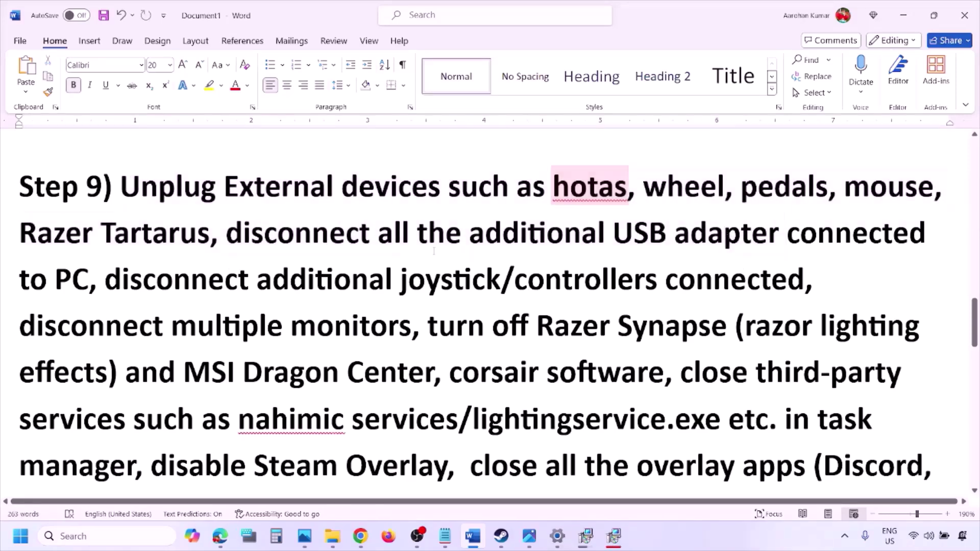
Highlight the step 9 phrases about disconnecting additional joysticks/controllers and multiple monitors.
{"action": "left_click_drag", "start_coordinate": [112, 280], "coordinate": [684, 290]}
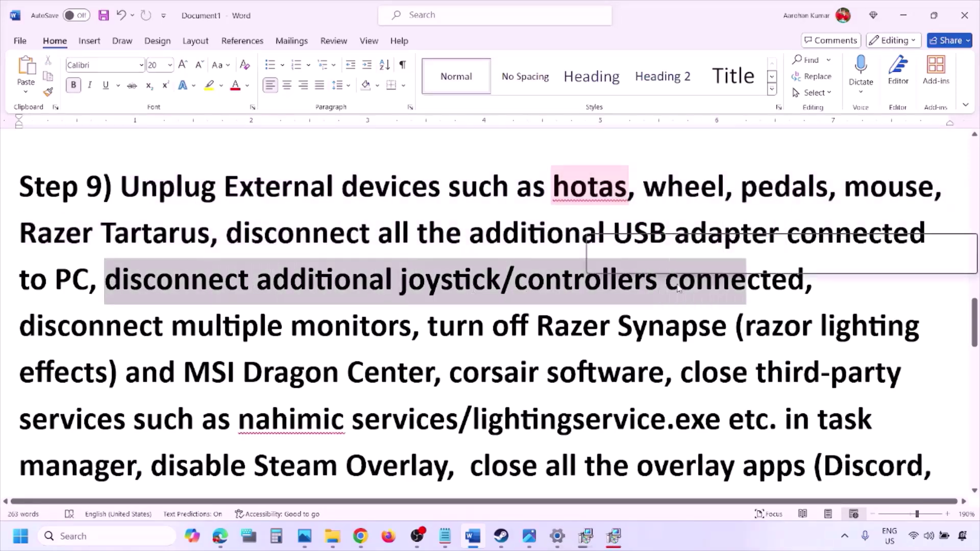
{"action": "left_click", "coordinate": [652, 306]}
{"action": "left_click_drag", "start_coordinate": [32, 328], "coordinate": [341, 331]}
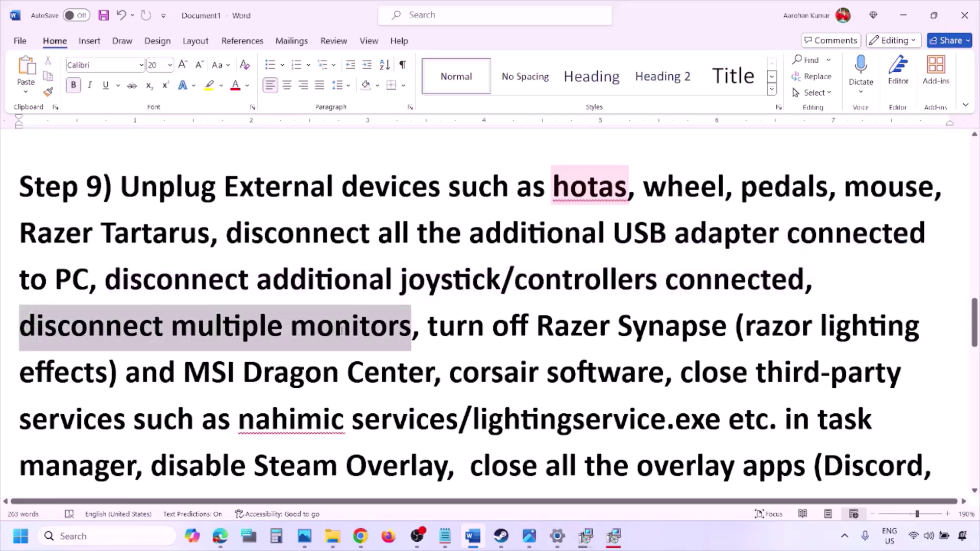
Highlight the step 9 text on turning off Razer Synapse, MSI Dragon Center and third-party services, and the phrase "disable Steam Overlay".
{"action": "scroll", "coordinate": [431, 269], "scroll_direction": "down", "scroll_amount": 1}
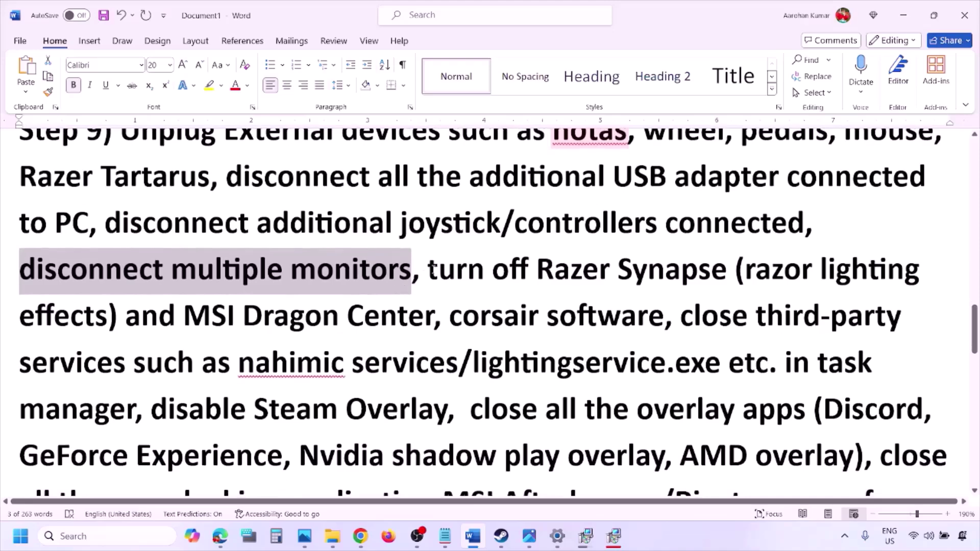
{"action": "left_click_drag", "start_coordinate": [431, 269], "coordinate": [253, 411]}
{"action": "left_click_drag", "start_coordinate": [159, 415], "coordinate": [137, 412]}
{"action": "scroll", "coordinate": [193, 401], "scroll_direction": "down", "scroll_amount": 1}
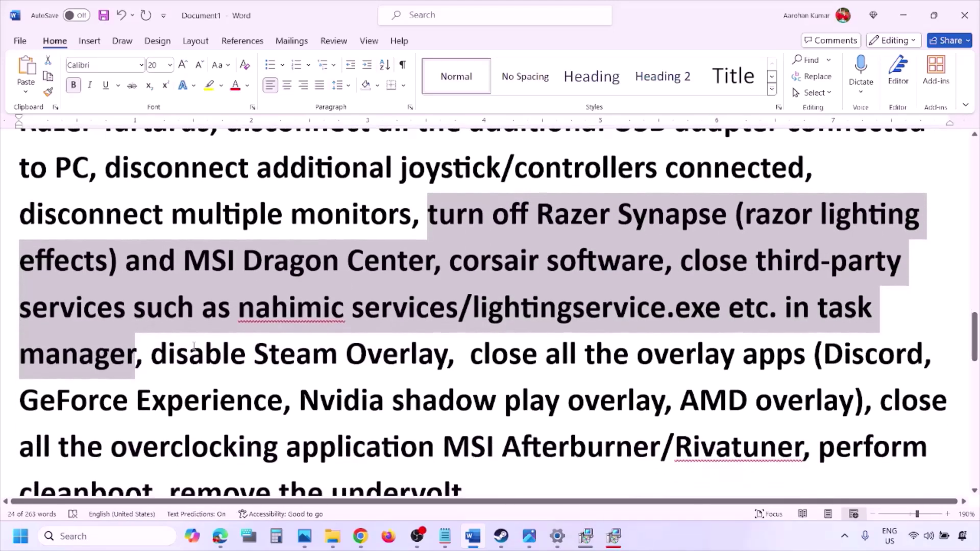
{"action": "left_click_drag", "start_coordinate": [151, 354], "coordinate": [448, 354]}
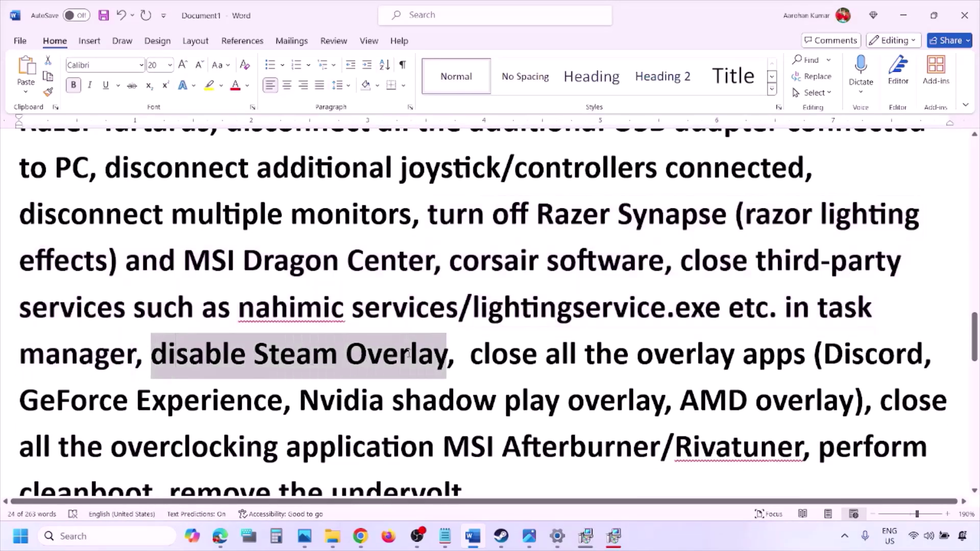
View the Steam library screenshot 0.png in Photos, examine how a game's Properties are reached, and advance to the following image.
{"action": "left_click", "coordinate": [677, 542]}
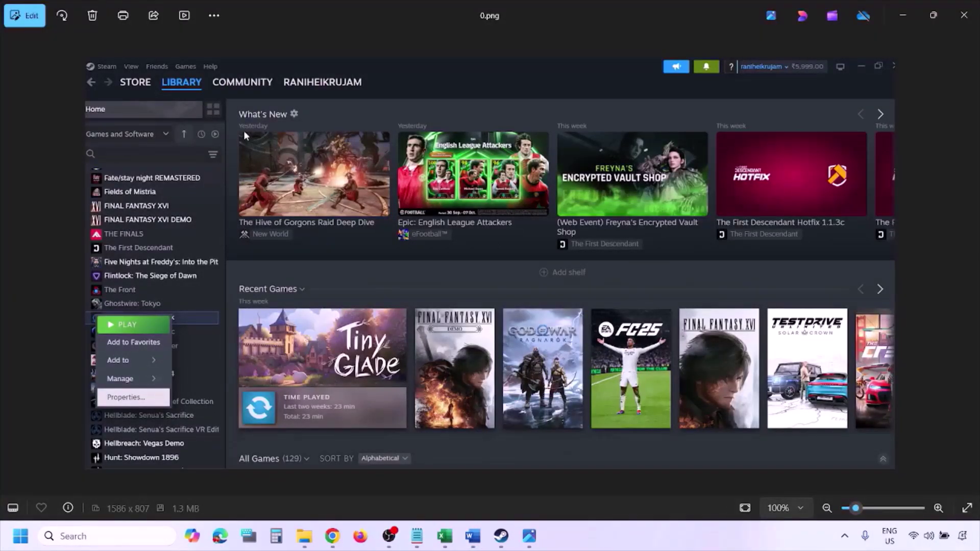
{"action": "key", "text": "ctrl+plus"}
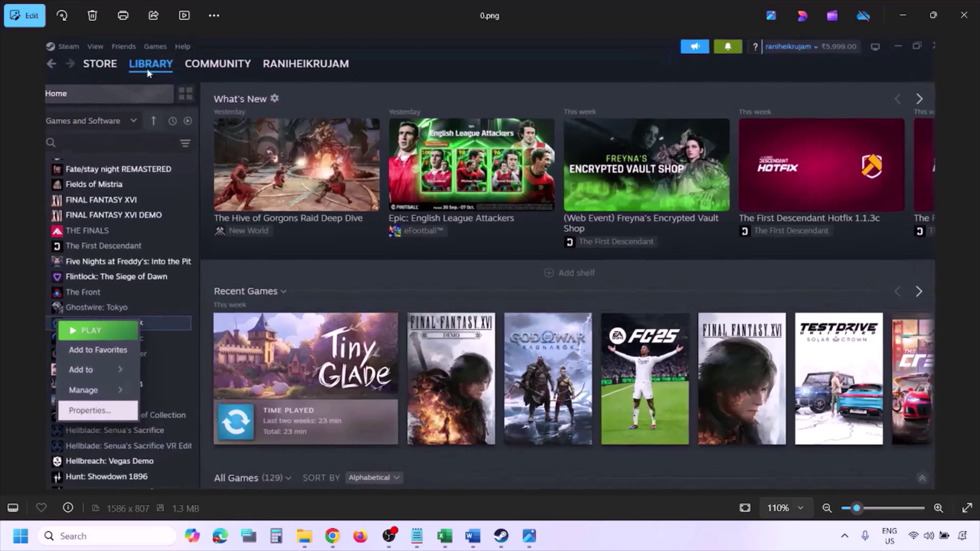
{"action": "key", "text": "ctrl+minus"}
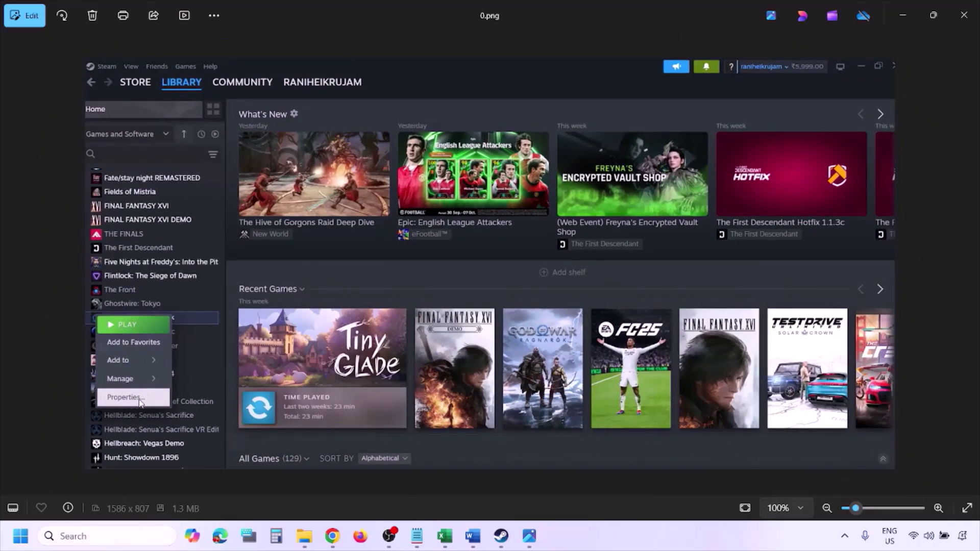
{"action": "key", "text": "Right"}
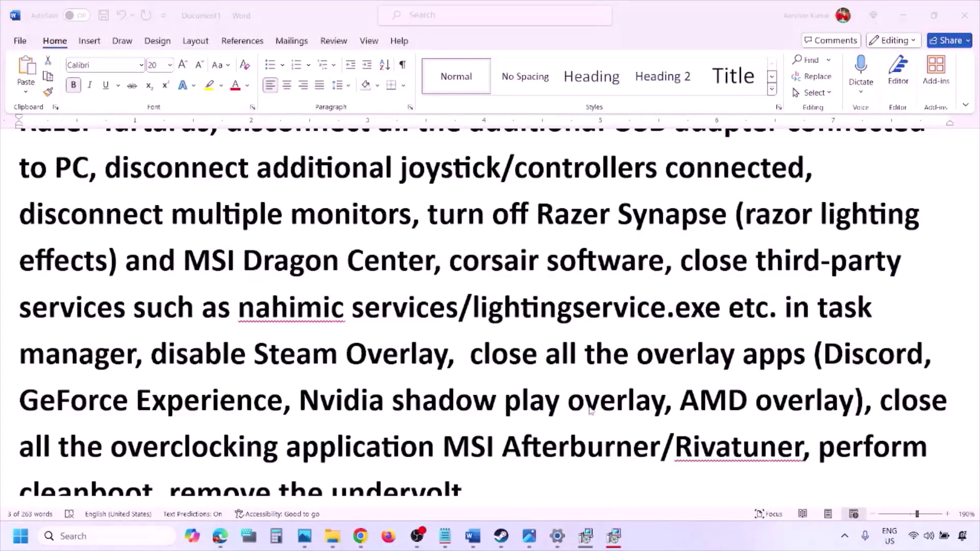
Review the overlay apps listed in step 9, switch to Discord's Game Overlay settings and disable the in-game overlay.
{"action": "scroll", "coordinate": [591, 410], "scroll_direction": "down", "scroll_amount": 2}
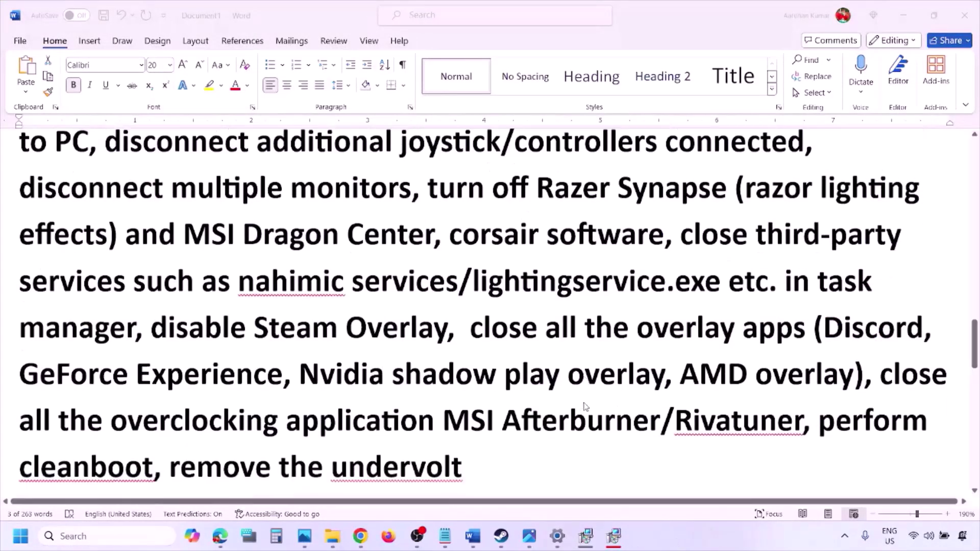
{"action": "key", "text": "alt+Tab"}
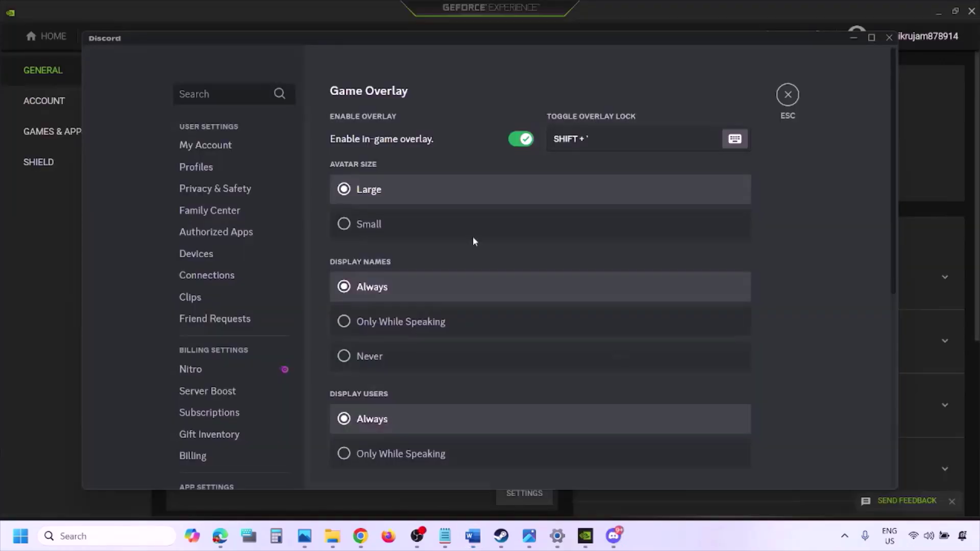
{"action": "scroll", "coordinate": [240, 273], "scroll_direction": "down", "scroll_amount": 10}
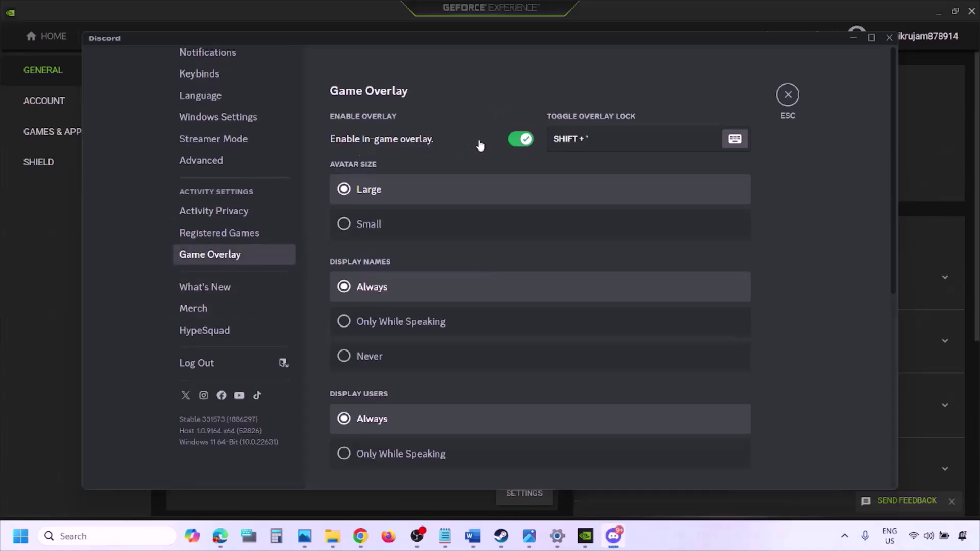
{"action": "left_click", "coordinate": [522, 139]}
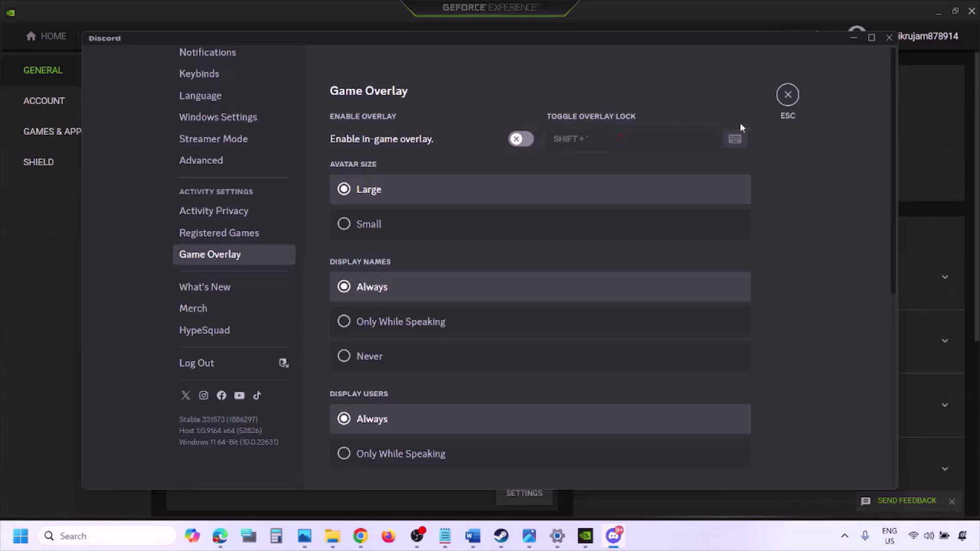
Turn off the in-game overlay in GeForce Experience and return to the Word document.
{"action": "left_click", "coordinate": [587, 538]}
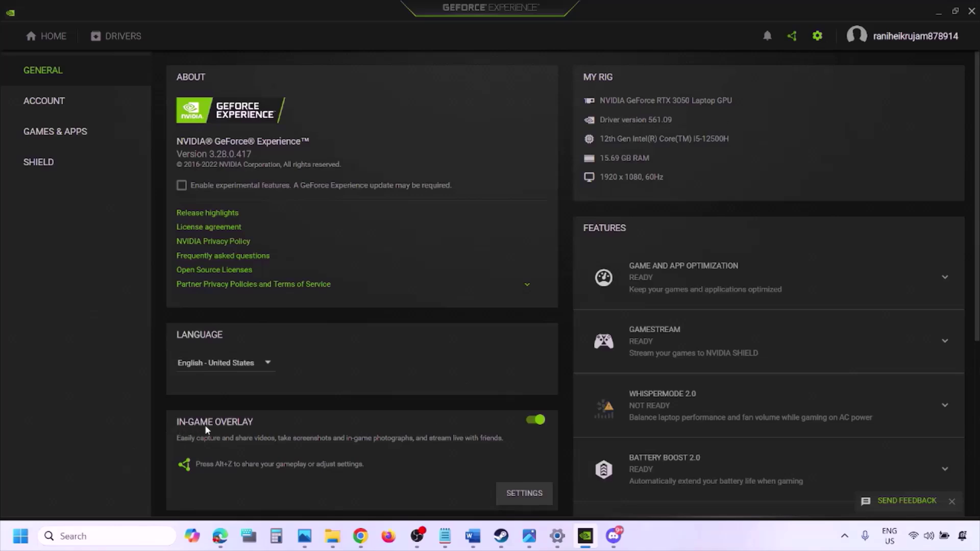
{"action": "left_click", "coordinate": [534, 421]}
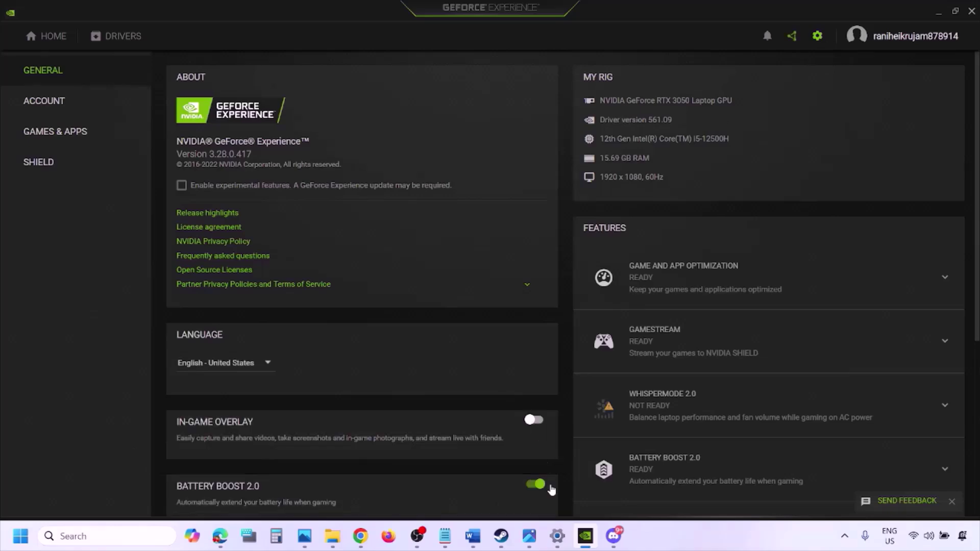
{"action": "left_click", "coordinate": [470, 544]}
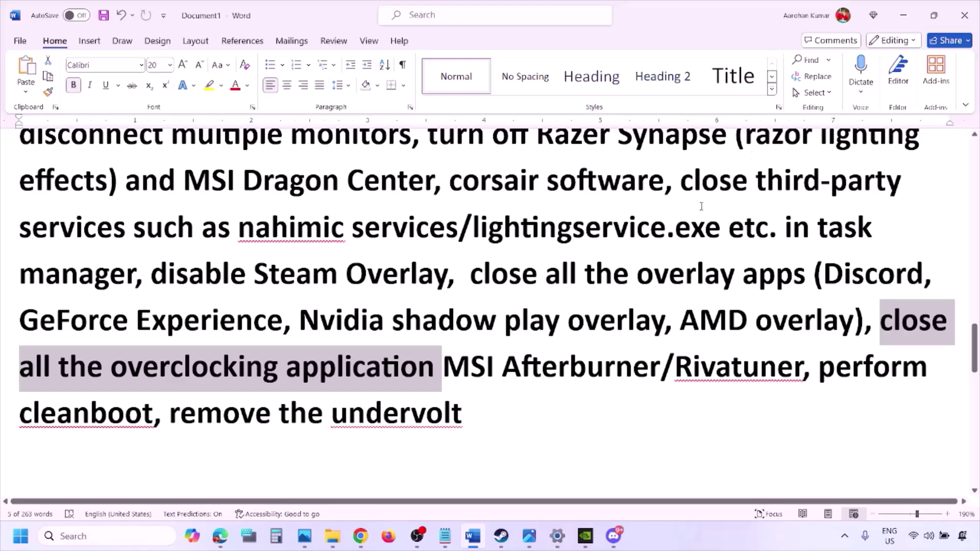
Highlight the phrase "close all the overlay apps" in the step 9 text.
{"action": "scroll", "coordinate": [701, 206], "scroll_direction": "up", "scroll_amount": 2}
{"action": "scroll", "coordinate": [533, 288], "scroll_direction": "down", "scroll_amount": 1}
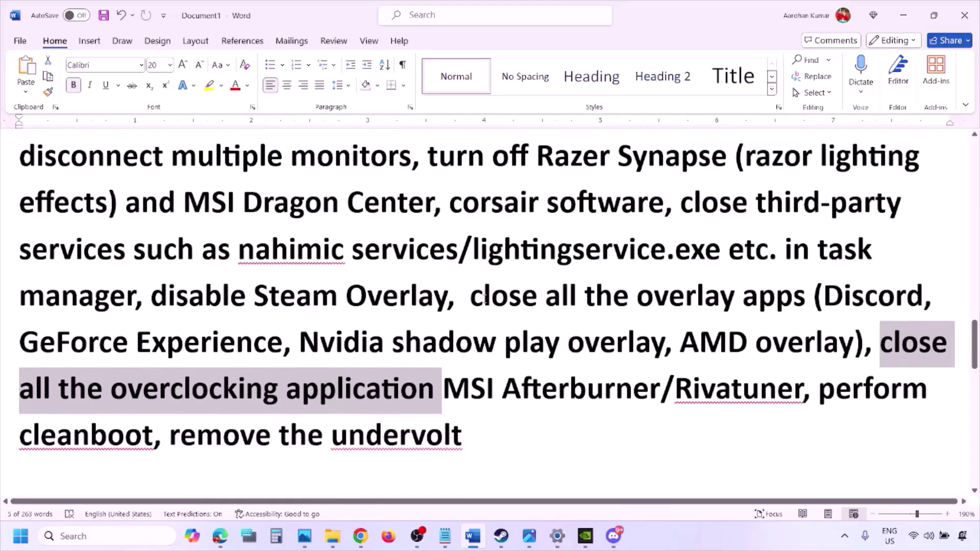
{"action": "left_click_drag", "start_coordinate": [471, 297], "coordinate": [764, 305]}
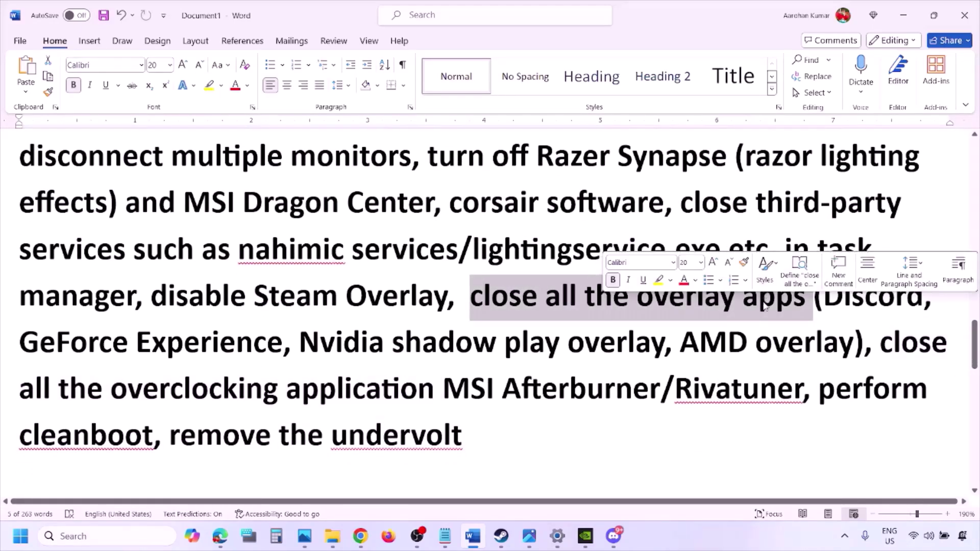
{"action": "left_click", "coordinate": [538, 301]}
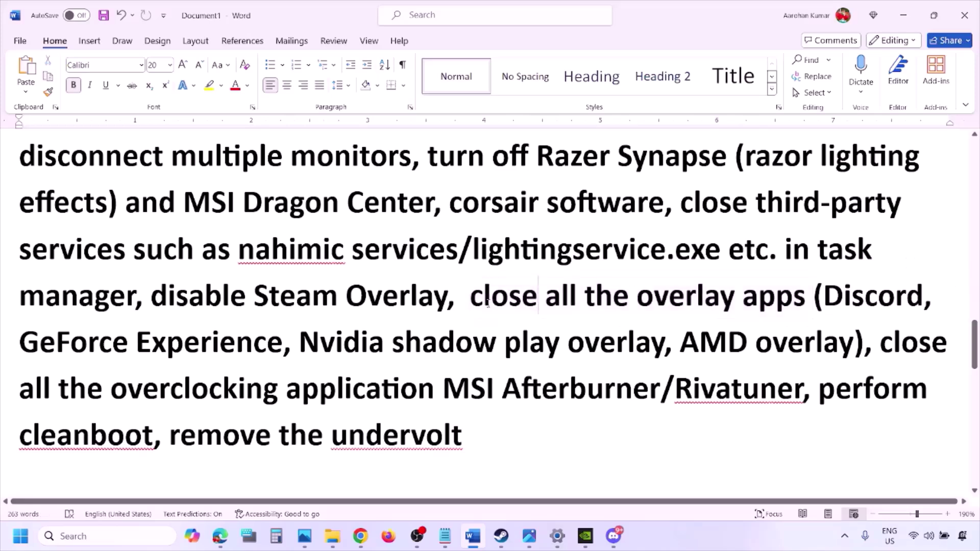
{"action": "left_click_drag", "start_coordinate": [470, 297], "coordinate": [812, 306]}
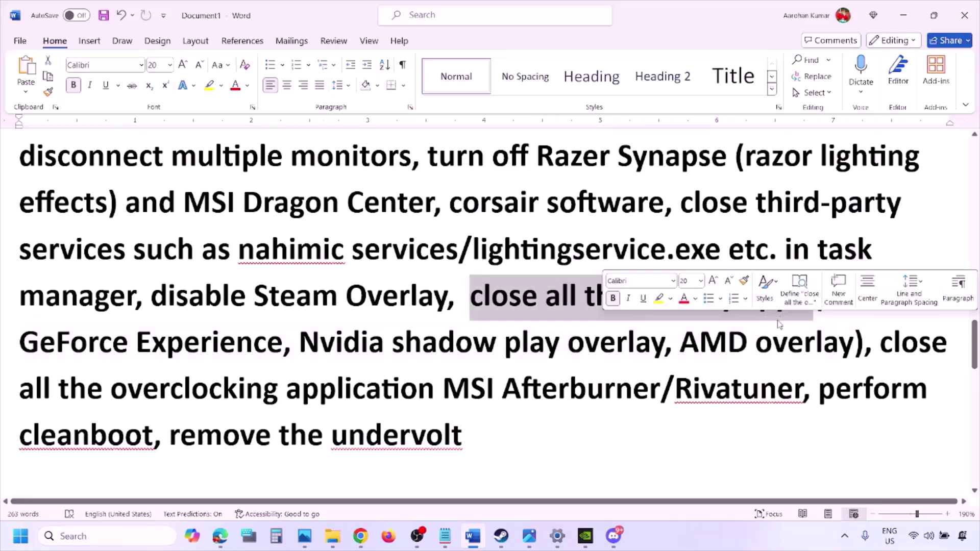
Quit Discord and the NVIDIA background app running in the system tray.
{"action": "left_click", "coordinate": [844, 536]}
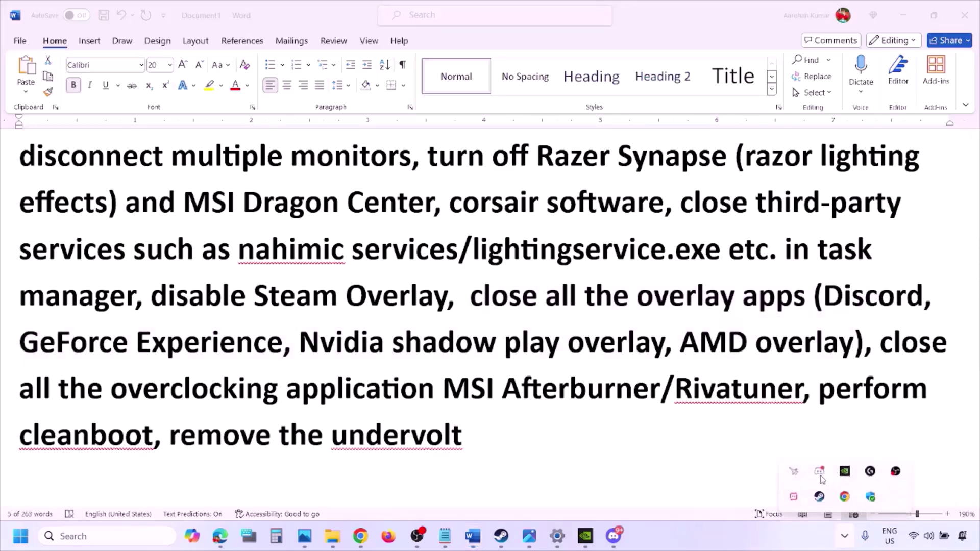
{"action": "right_click", "coordinate": [820, 473]}
{"action": "left_click", "coordinate": [807, 459]}
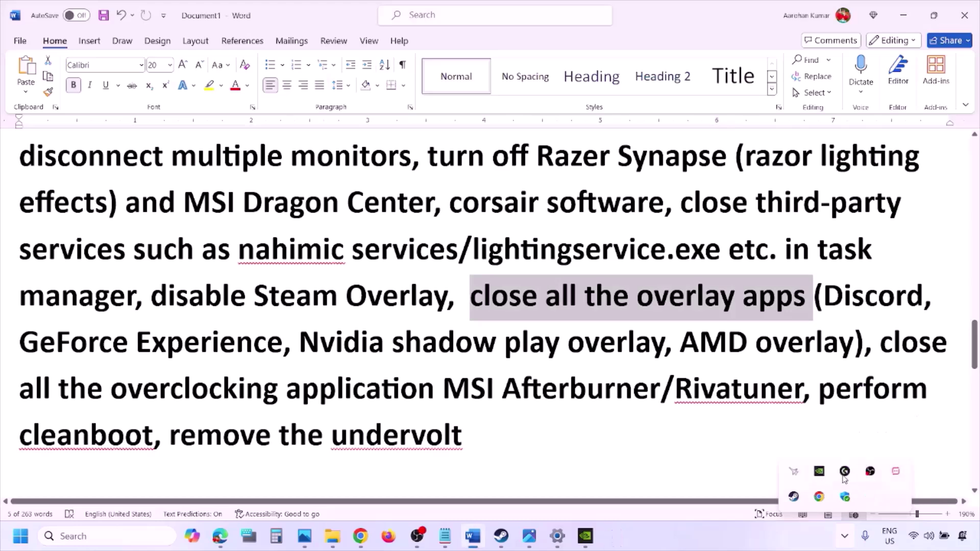
{"action": "right_click", "coordinate": [819, 472]}
{"action": "left_click", "coordinate": [850, 471]}
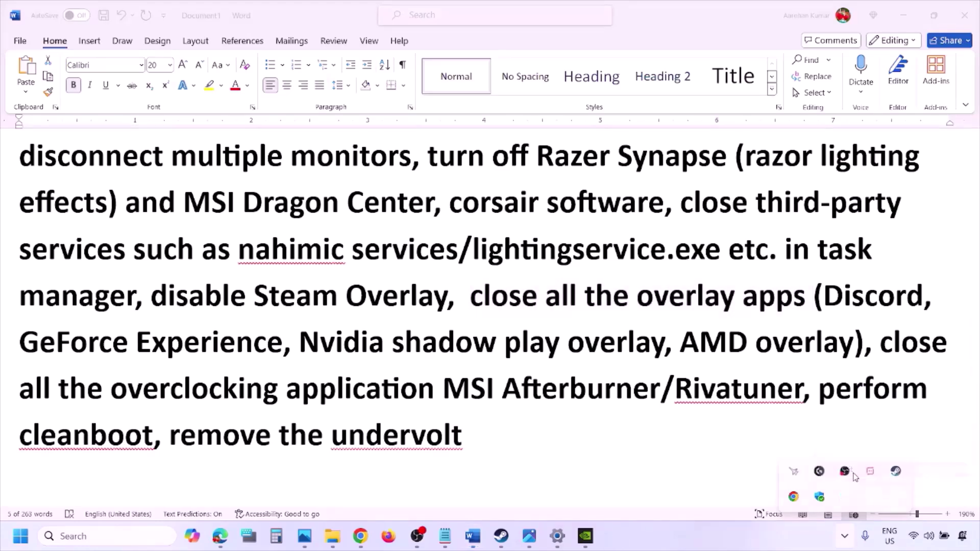
Quit Logitech G HUB and the background app with the pink icon in the system tray.
{"action": "right_click", "coordinate": [818, 471]}
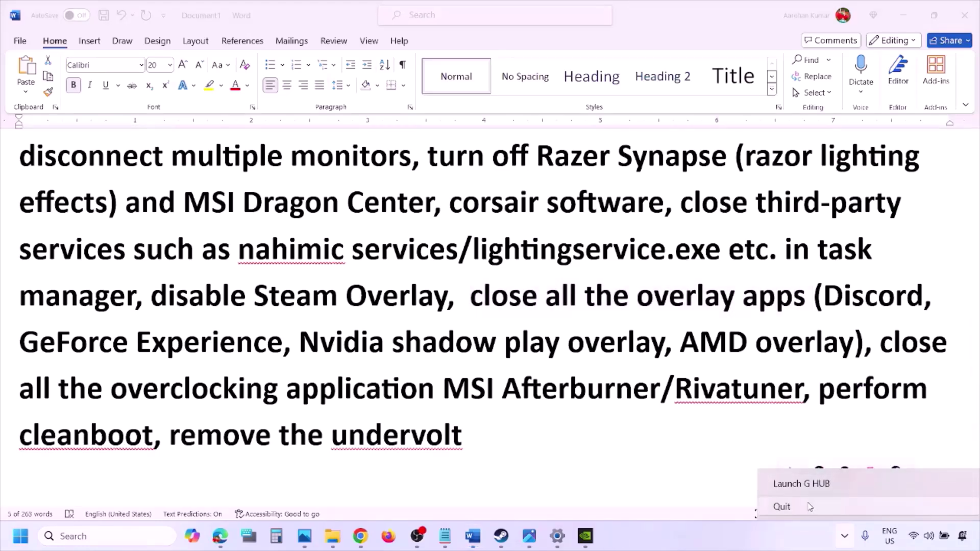
{"action": "left_click", "coordinate": [781, 507]}
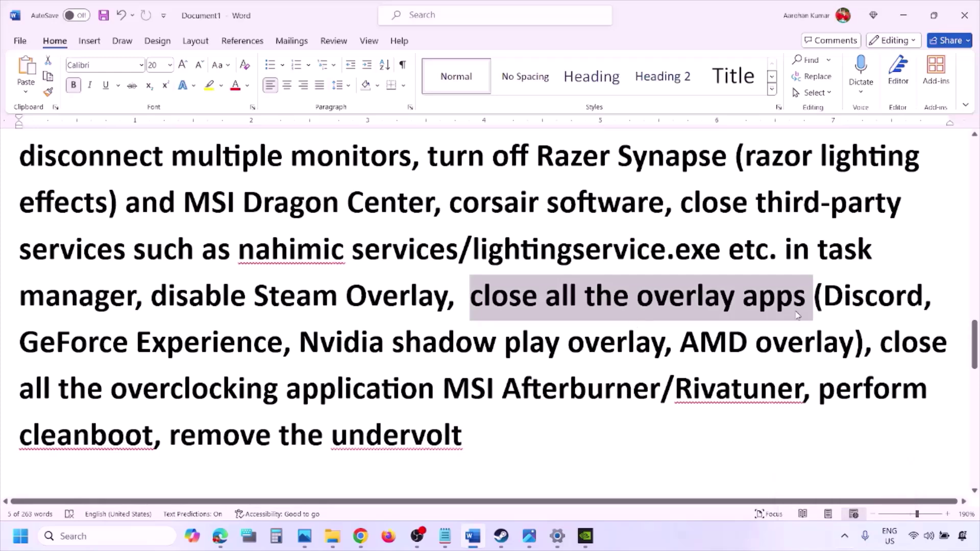
{"action": "left_click", "coordinate": [844, 536]}
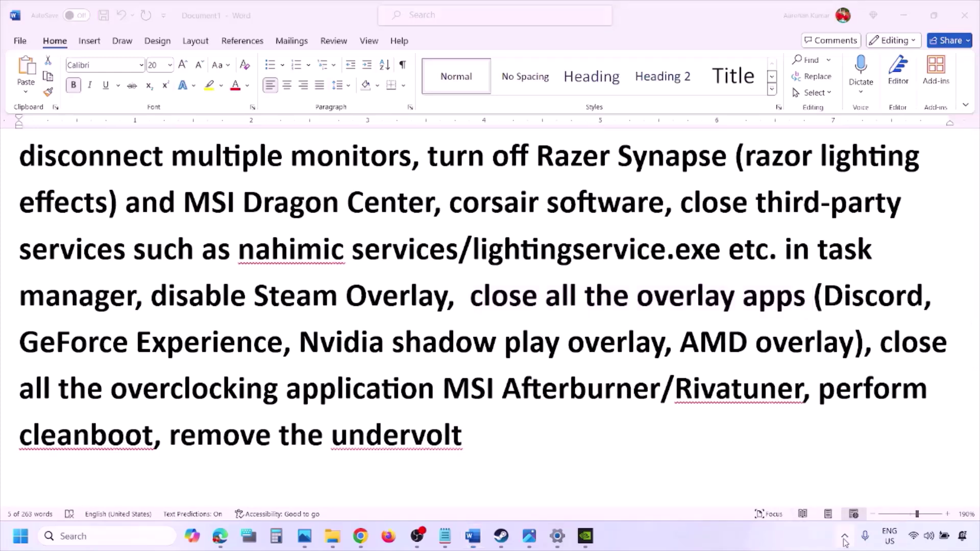
{"action": "right_click", "coordinate": [845, 472]}
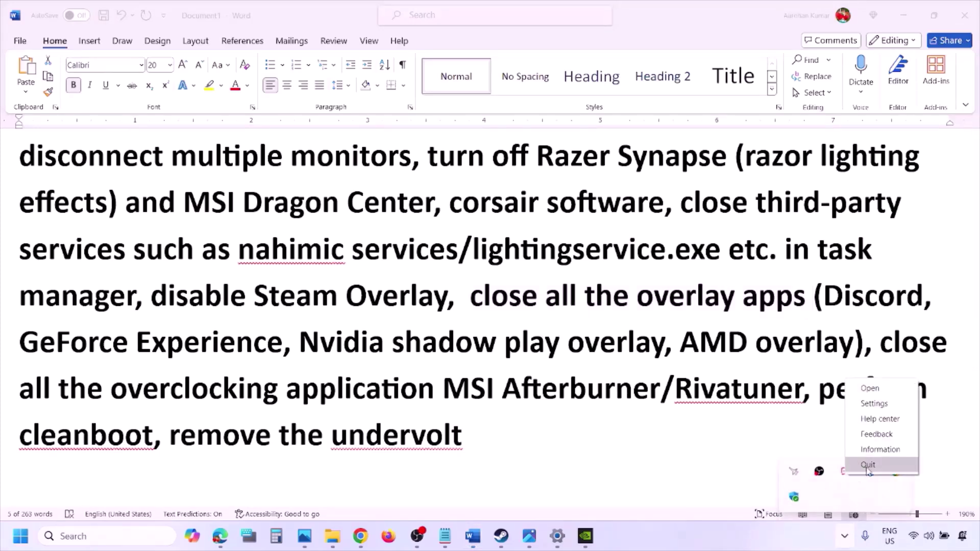
{"action": "left_click", "coordinate": [869, 462]}
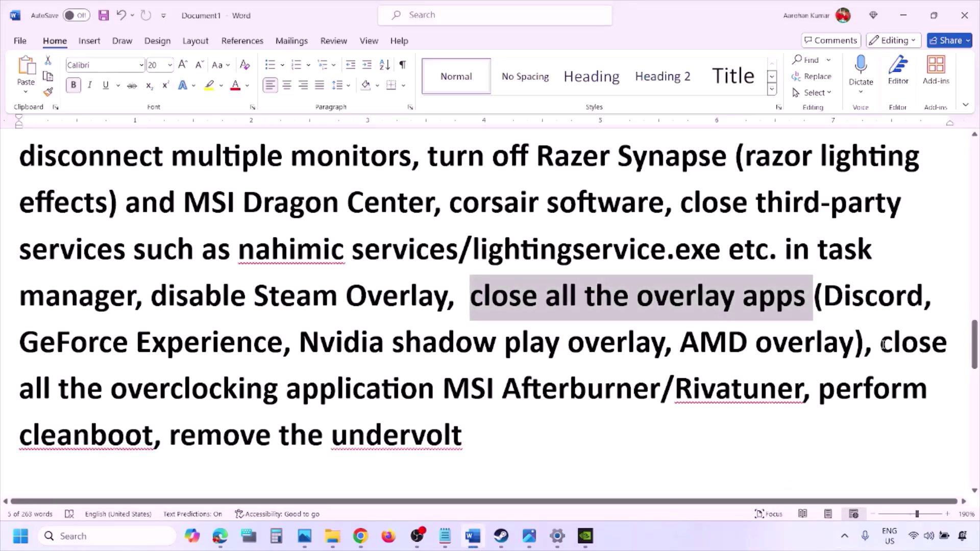
Highlight the step 9 phrase on closing overclocking applications and close MSI Afterburner from the system tray.
{"action": "left_click_drag", "start_coordinate": [880, 344], "coordinate": [471, 390]}
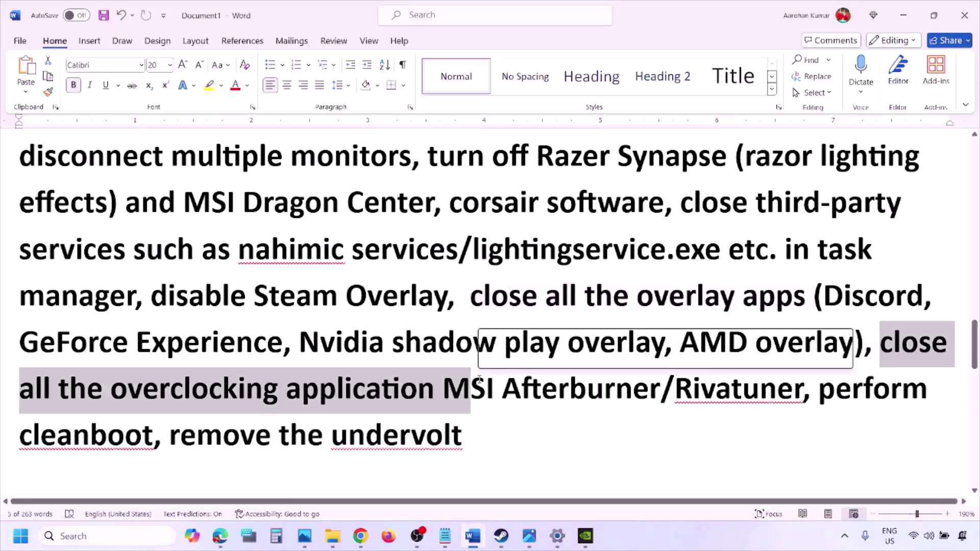
{"action": "left_click", "coordinate": [844, 541]}
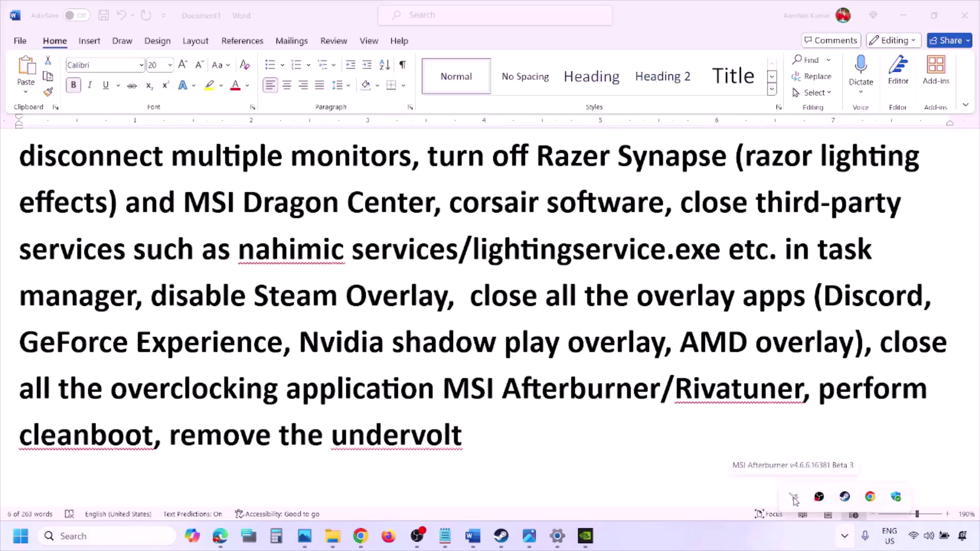
{"action": "right_click", "coordinate": [795, 500]}
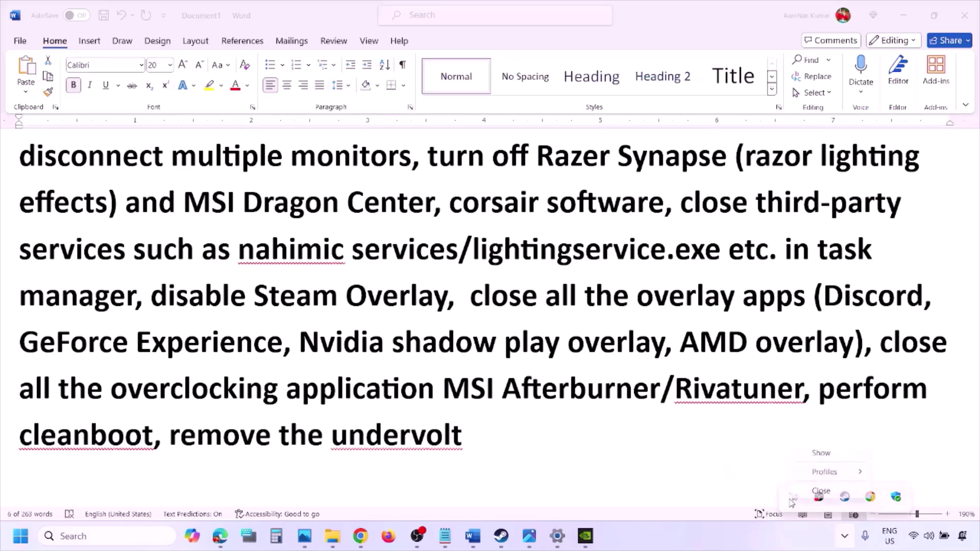
{"action": "left_click", "coordinate": [822, 490]}
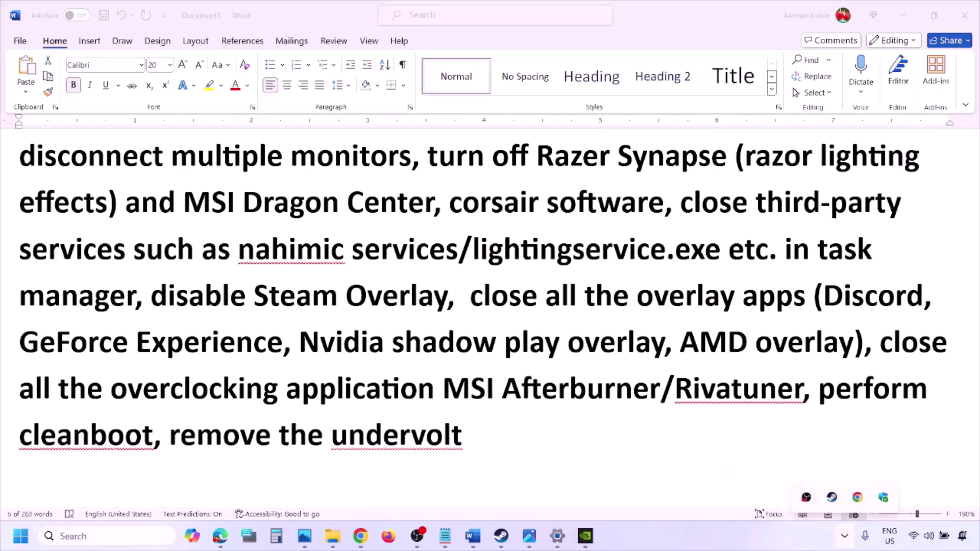
Mark the clean boot instruction in step 9, then hide all Microsoft services in System Configuration and confirm the dialog.
{"action": "left_click", "coordinate": [677, 387]}
{"action": "left_click_drag", "start_coordinate": [677, 388], "coordinate": [901, 391]}
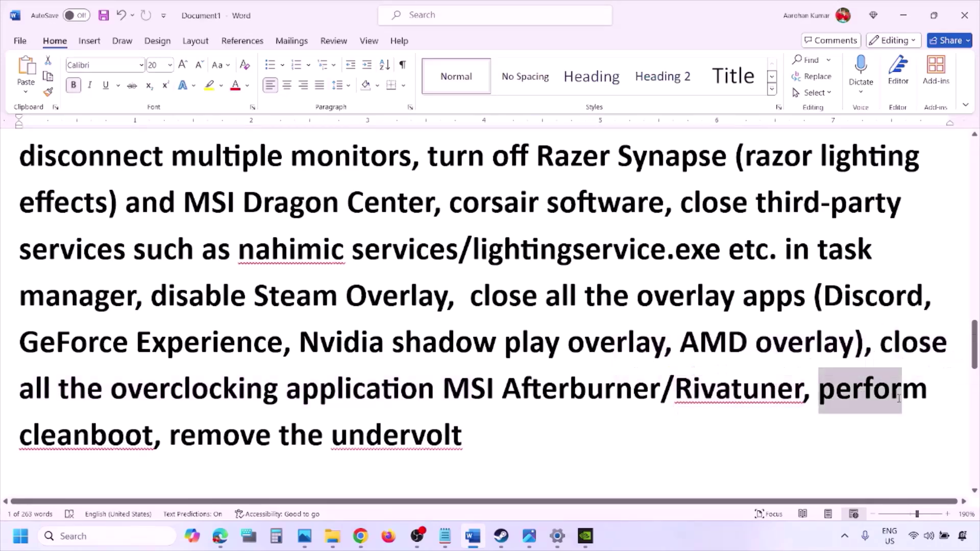
{"action": "left_click", "coordinate": [74, 533]}
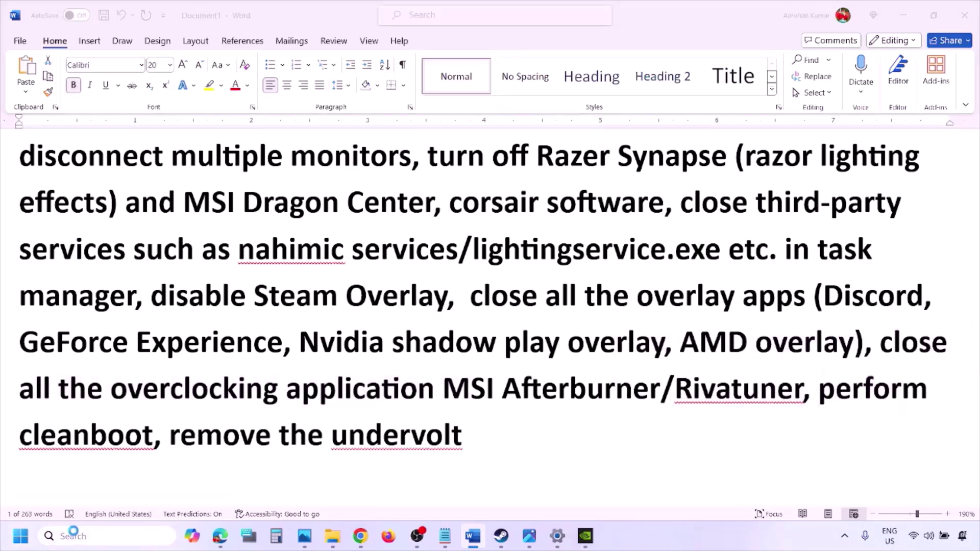
{"action": "type", "text": "ystem"}
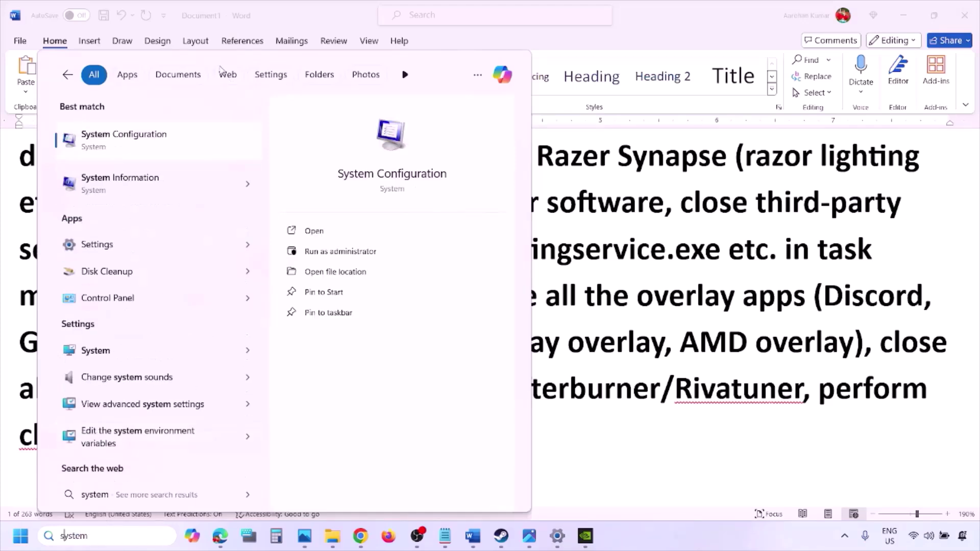
{"action": "left_click", "coordinate": [153, 143]}
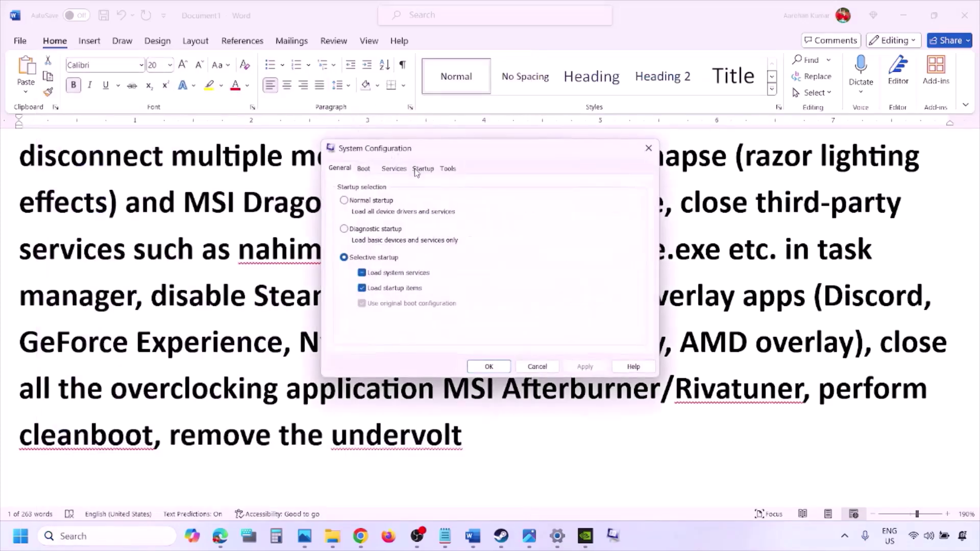
{"action": "left_click", "coordinate": [401, 170]}
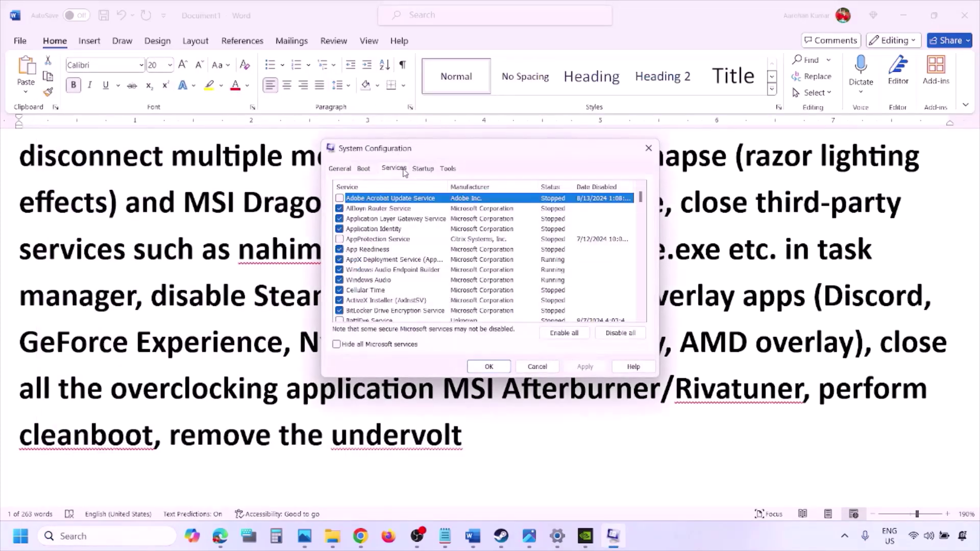
{"action": "left_click", "coordinate": [337, 346]}
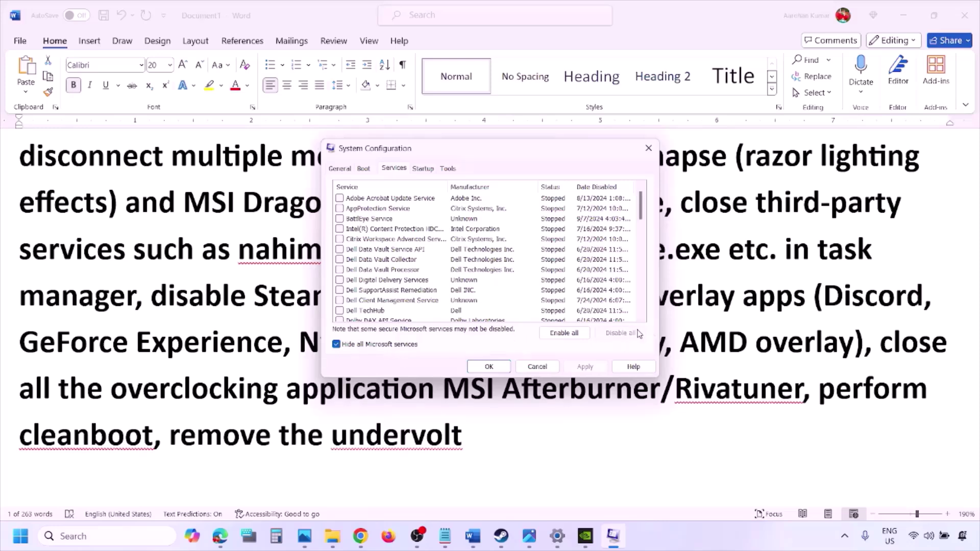
{"action": "left_click", "coordinate": [502, 366]}
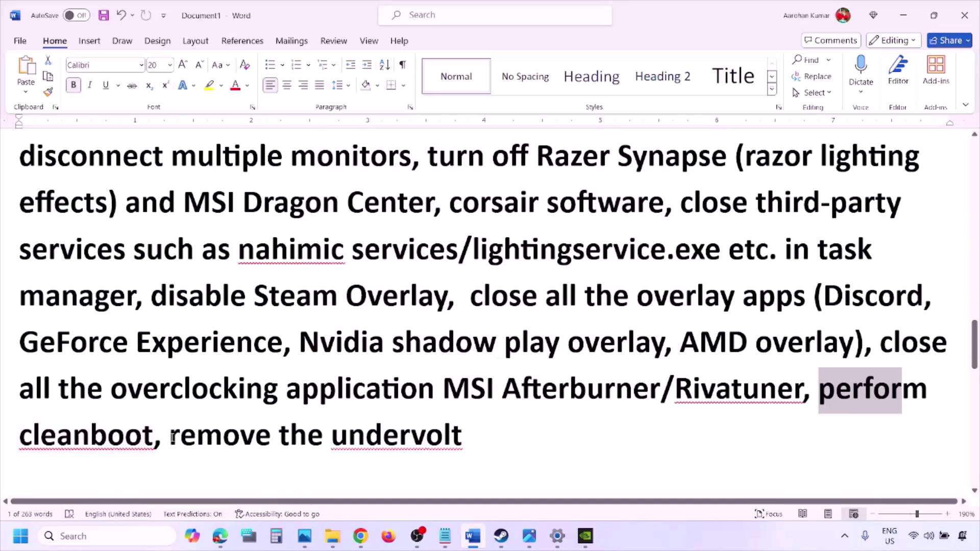
Highlight "remove the undervolt" in step 9 and the step 10 heading on increasing the virtual memory.
{"action": "left_click_drag", "start_coordinate": [172, 438], "coordinate": [462, 437]}
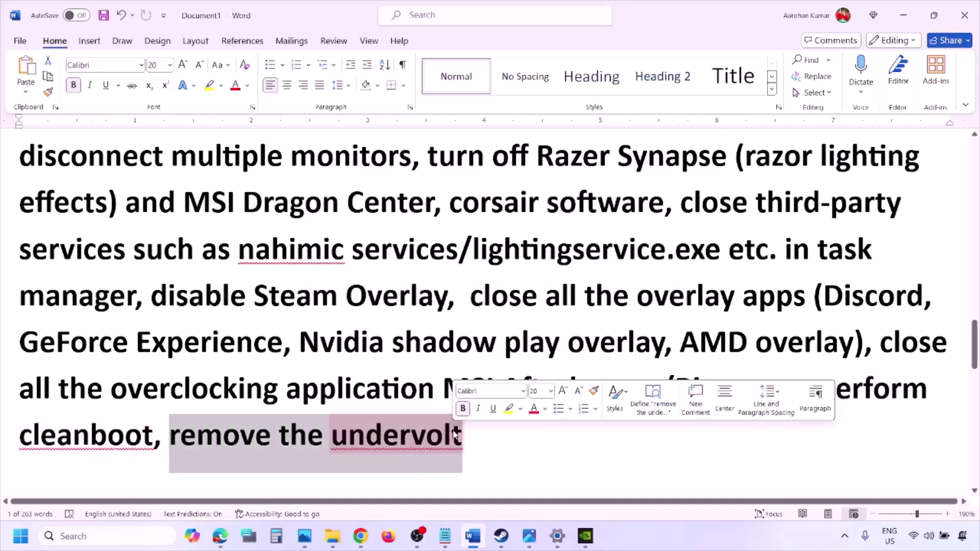
{"action": "left_click", "coordinate": [613, 436]}
{"action": "scroll", "coordinate": [613, 435], "scroll_direction": "down", "scroll_amount": 3}
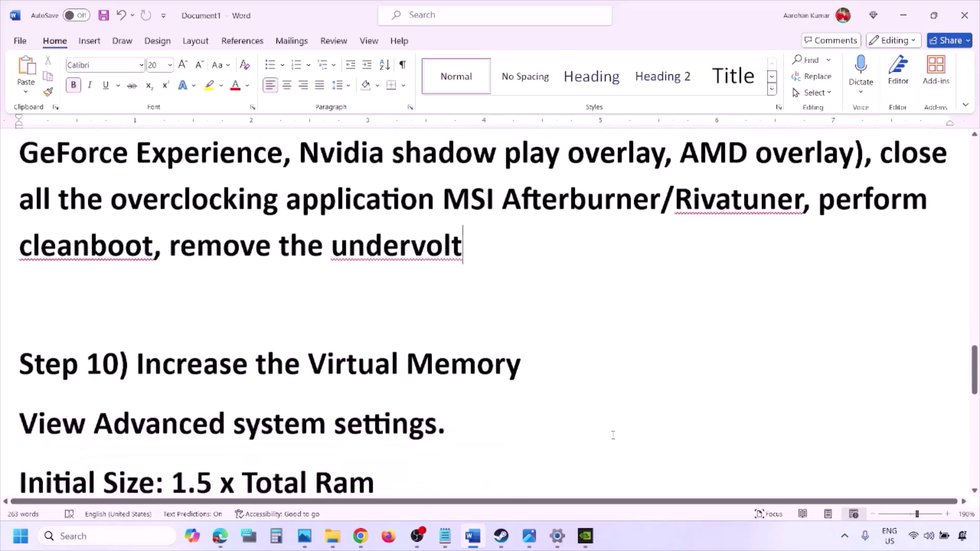
{"action": "scroll", "coordinate": [613, 436], "scroll_direction": "down", "scroll_amount": 2}
{"action": "left_click_drag", "start_coordinate": [163, 287], "coordinate": [523, 285]}
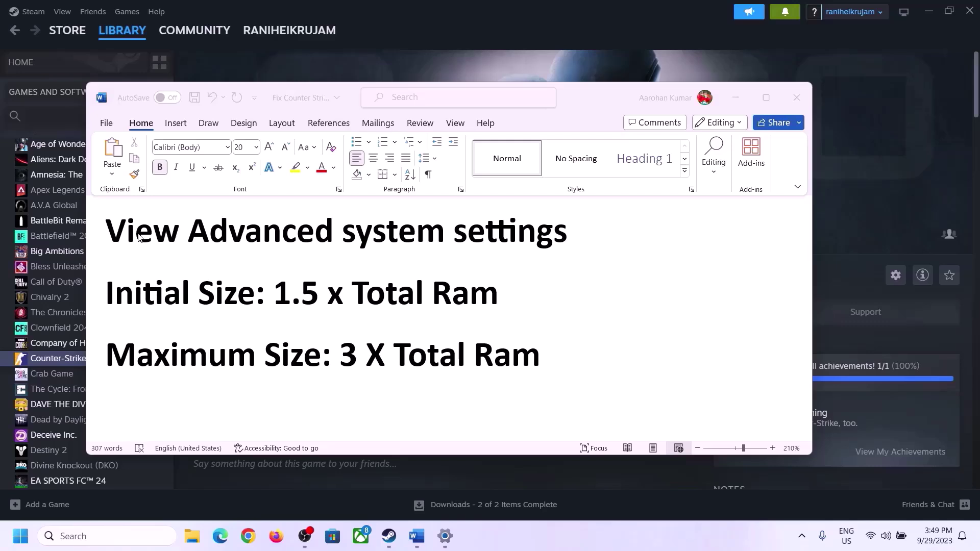
Copy "View Advanced system settings" from the document, search Windows for it and open the matching Control Panel entry.
{"action": "left_click", "coordinate": [119, 236]}
{"action": "left_click_drag", "start_coordinate": [118, 236], "coordinate": [531, 250]}
{"action": "key", "text": "ctrl+c"}
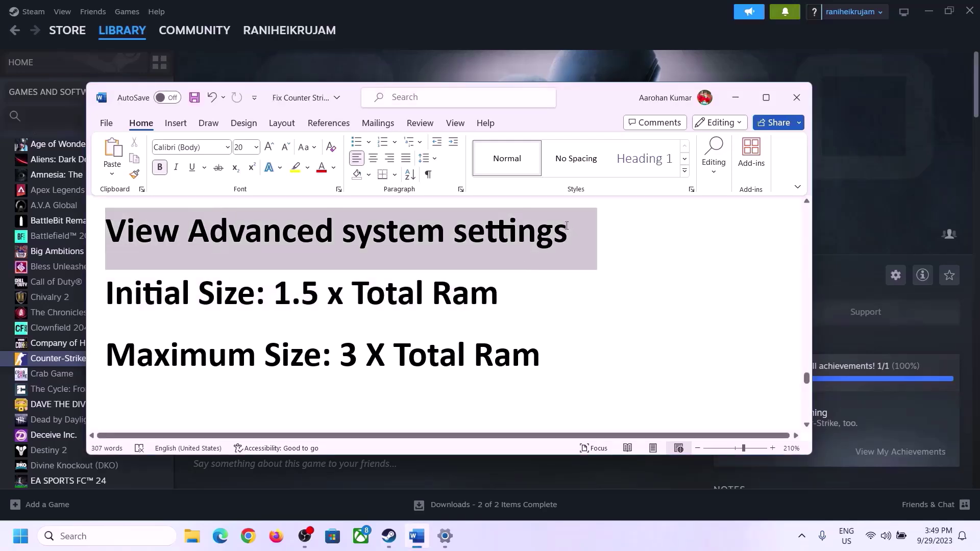
{"action": "left_click", "coordinate": [117, 535]}
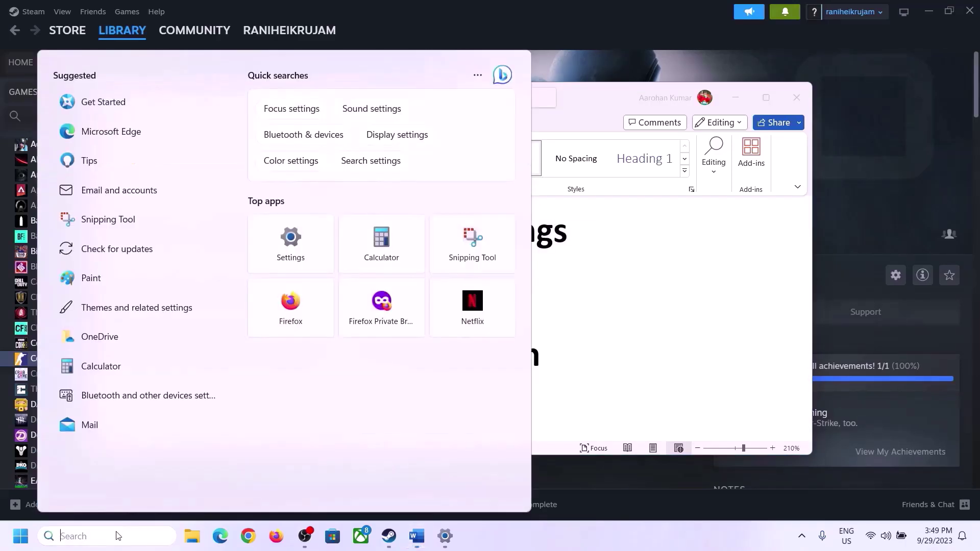
{"action": "key", "text": "ctrl+v"}
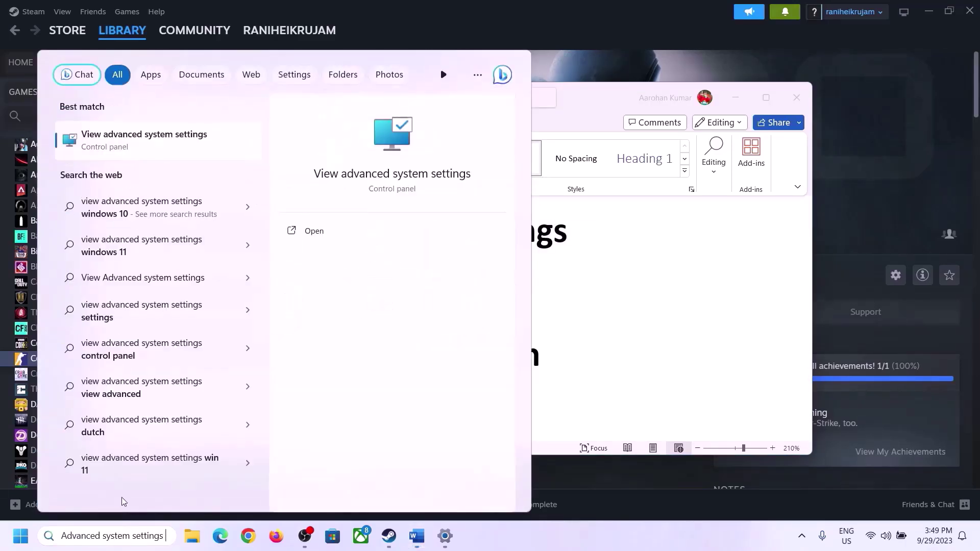
{"action": "left_click", "coordinate": [136, 147]}
Open the Virtual Memory settings from the advanced Performance Options, turn off automatic paging file management and choose a custom size for drive C.
{"action": "left_click_drag", "start_coordinate": [204, 98], "coordinate": [438, 176]}
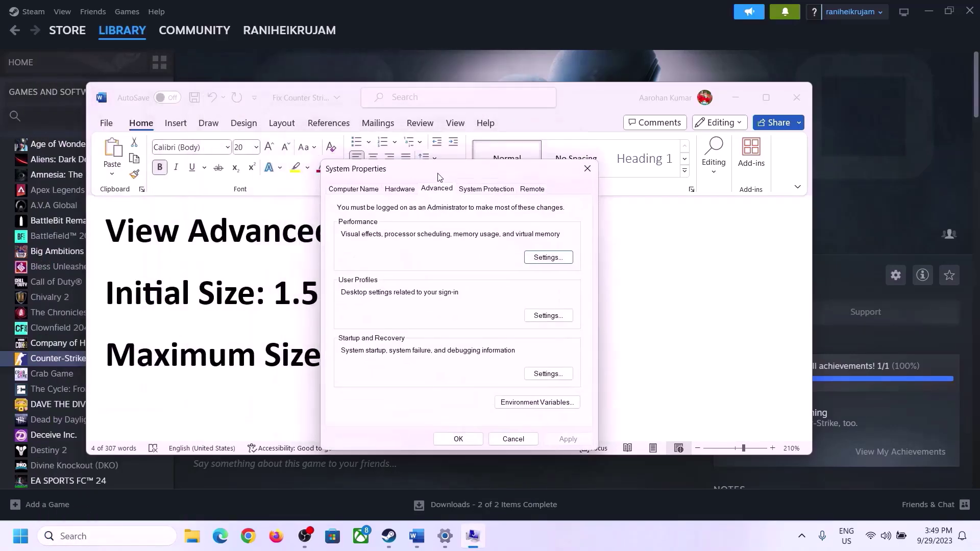
{"action": "left_click", "coordinate": [548, 257]}
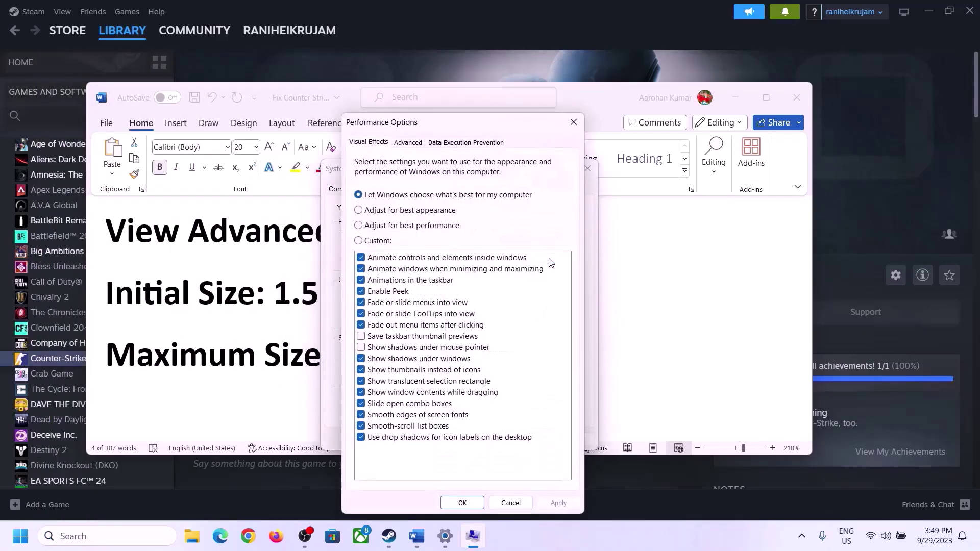
{"action": "left_click", "coordinate": [413, 144]}
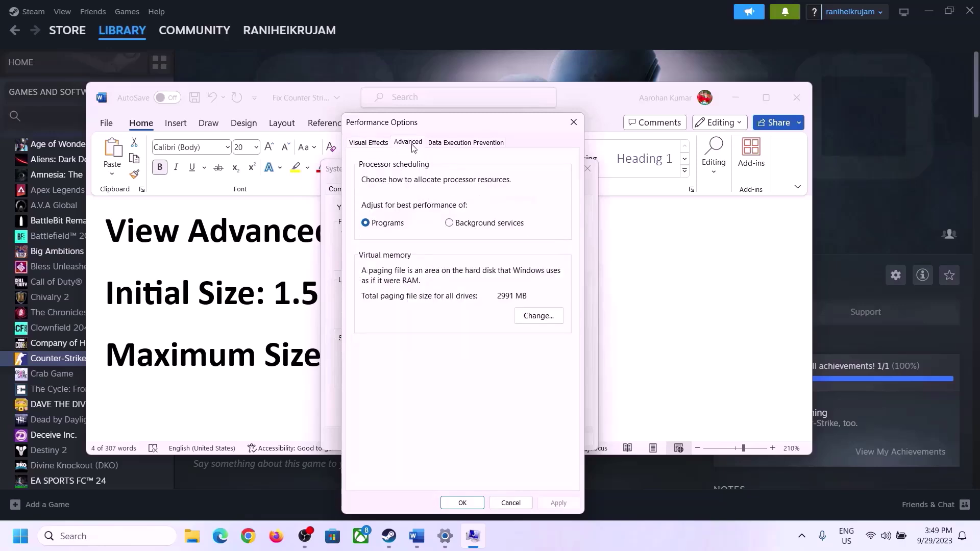
{"action": "left_click", "coordinate": [544, 317]}
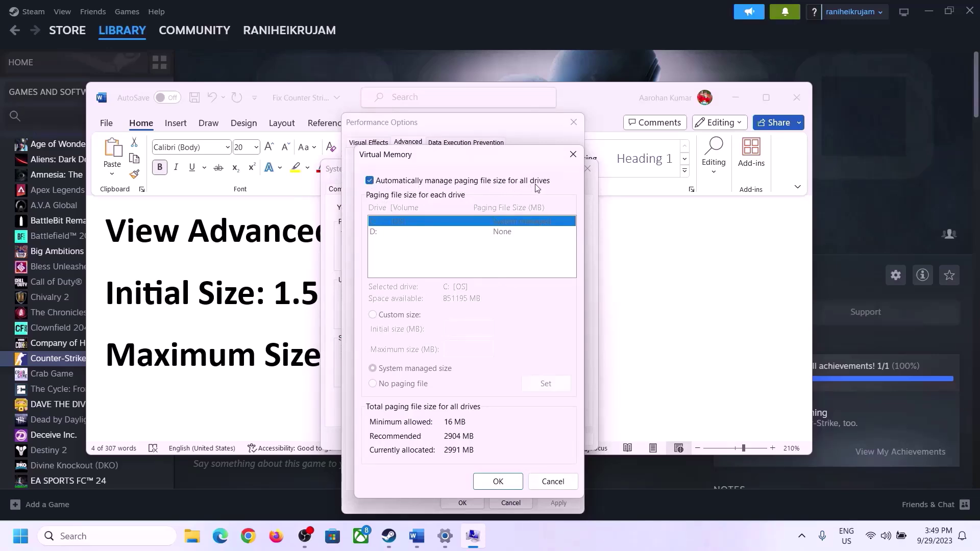
{"action": "left_click", "coordinate": [370, 180]}
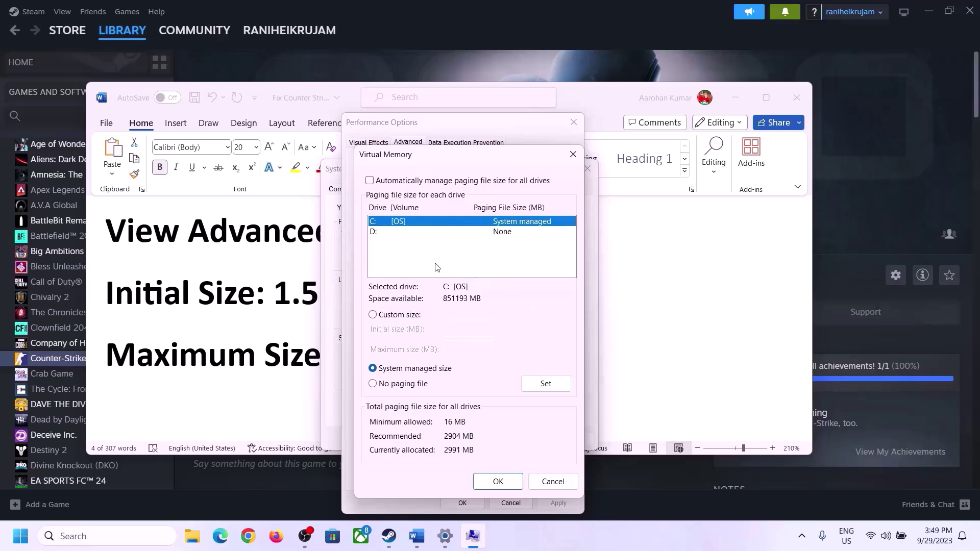
{"action": "left_click", "coordinate": [373, 315]}
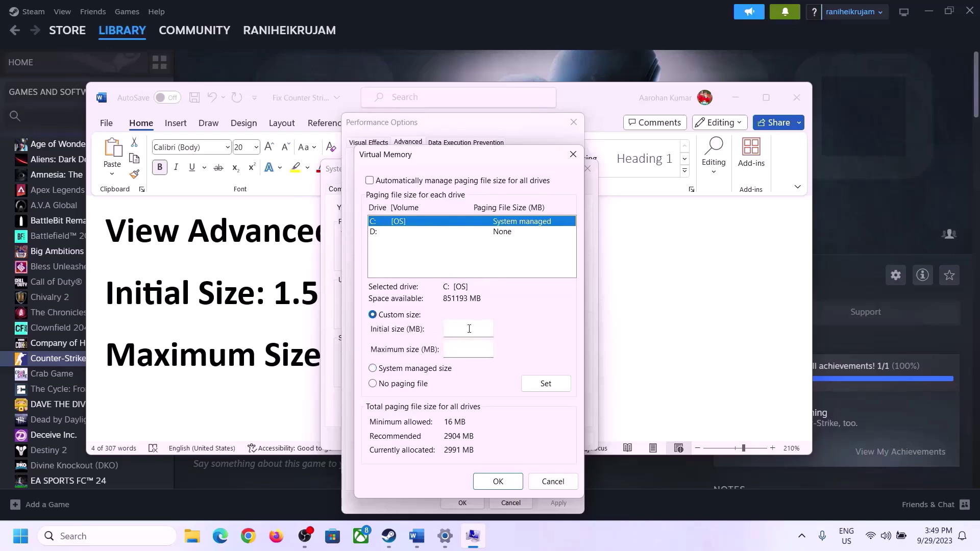
Highlight "1.5 x Total Ram" in the document and mark the installed RAM amount on the System About page in Settings.
{"action": "left_click", "coordinate": [294, 304]}
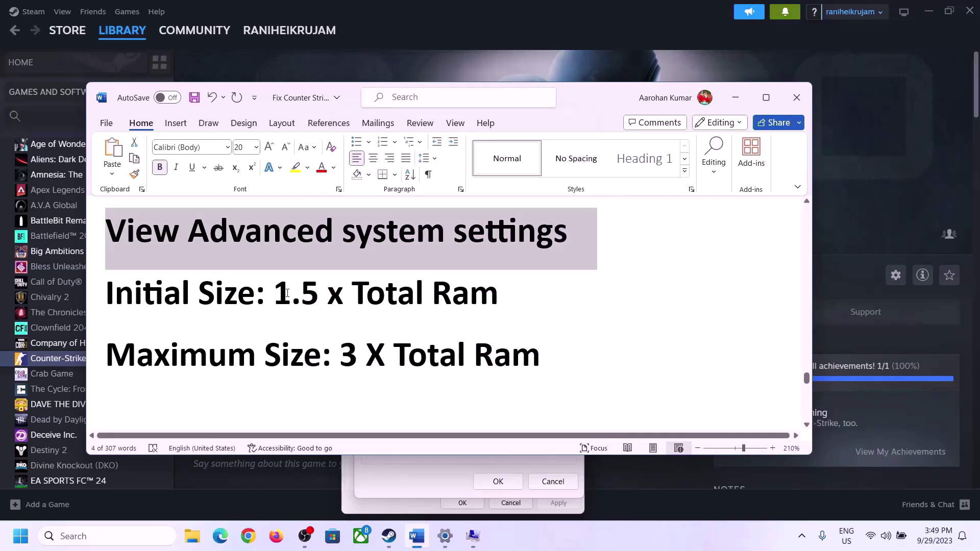
{"action": "left_click_drag", "start_coordinate": [276, 293], "coordinate": [454, 305]}
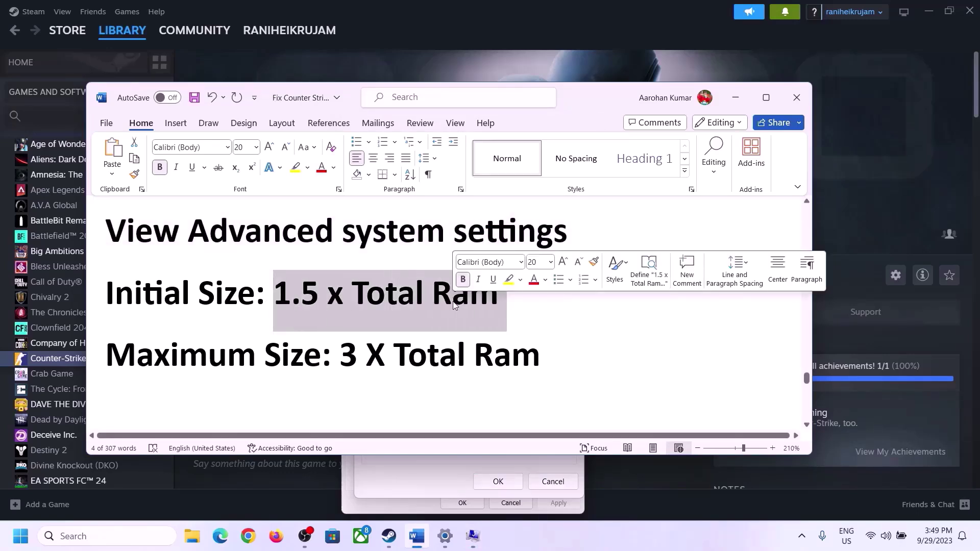
{"action": "left_click", "coordinate": [445, 538]}
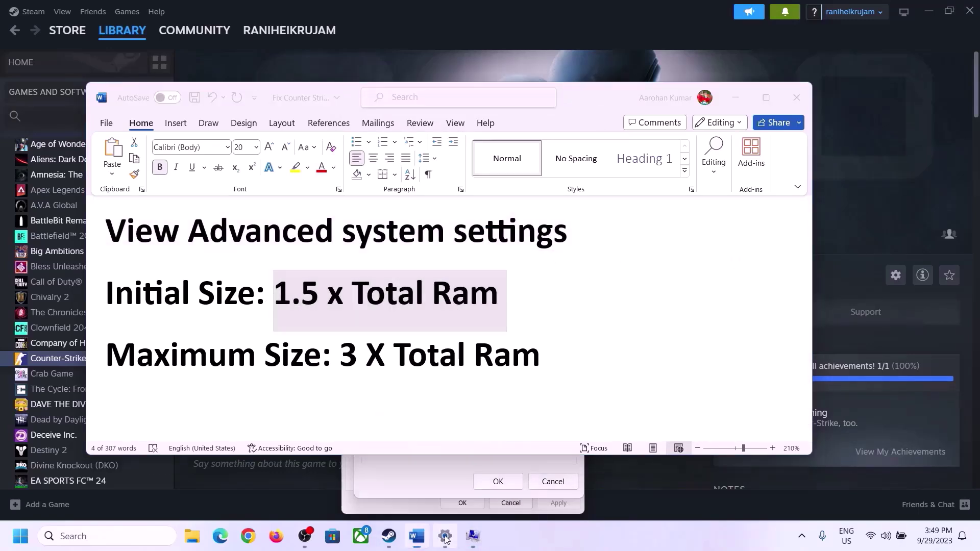
{"action": "left_click", "coordinate": [44, 166]}
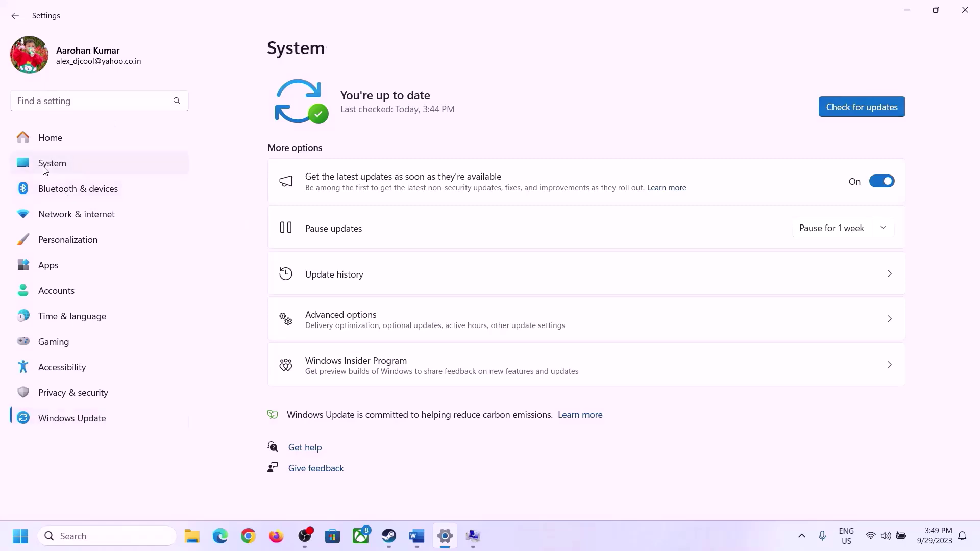
{"action": "scroll", "coordinate": [295, 405], "scroll_direction": "down", "scroll_amount": 10}
{"action": "left_click", "coordinate": [322, 485]}
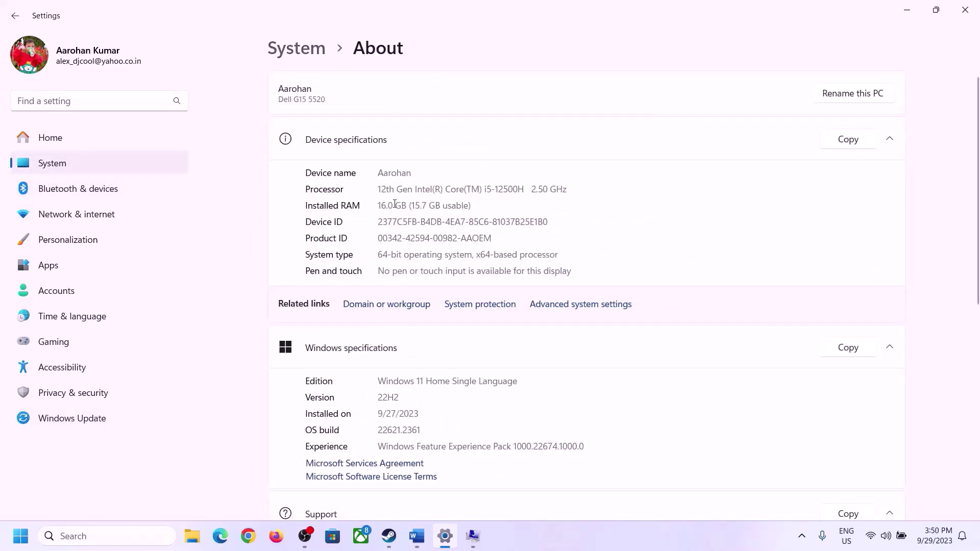
{"action": "left_click_drag", "start_coordinate": [385, 204], "coordinate": [373, 205]}
{"action": "left_click", "coordinate": [395, 207]}
{"action": "left_click_drag", "start_coordinate": [388, 204], "coordinate": [376, 205]}
Run calc to open Calculator beside the Virtual Memory dialog, and recheck the initial size formula in the document.
{"action": "left_click", "coordinate": [472, 535]}
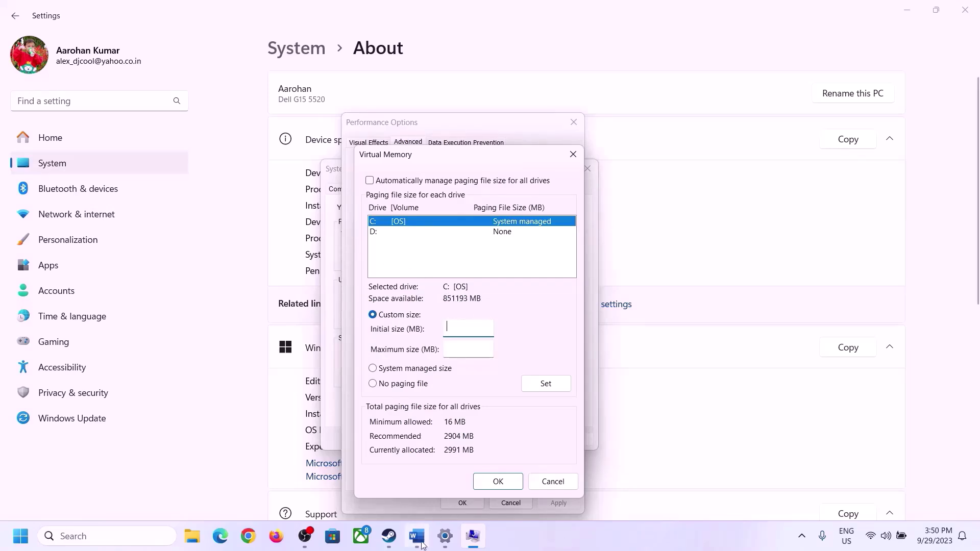
{"action": "mouse_move", "coordinate": [442, 472]}
{"action": "key", "text": "super+r"}
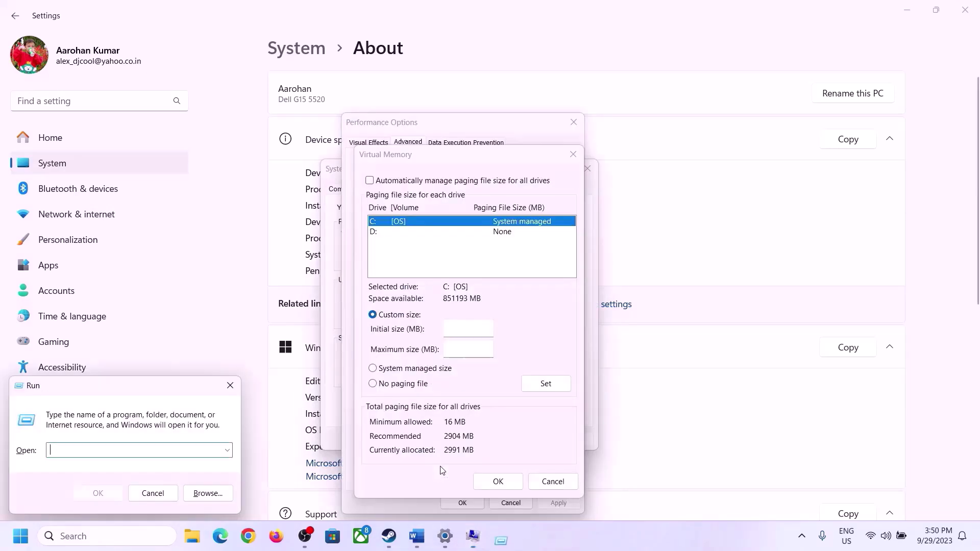
{"action": "type", "text": "calc"}
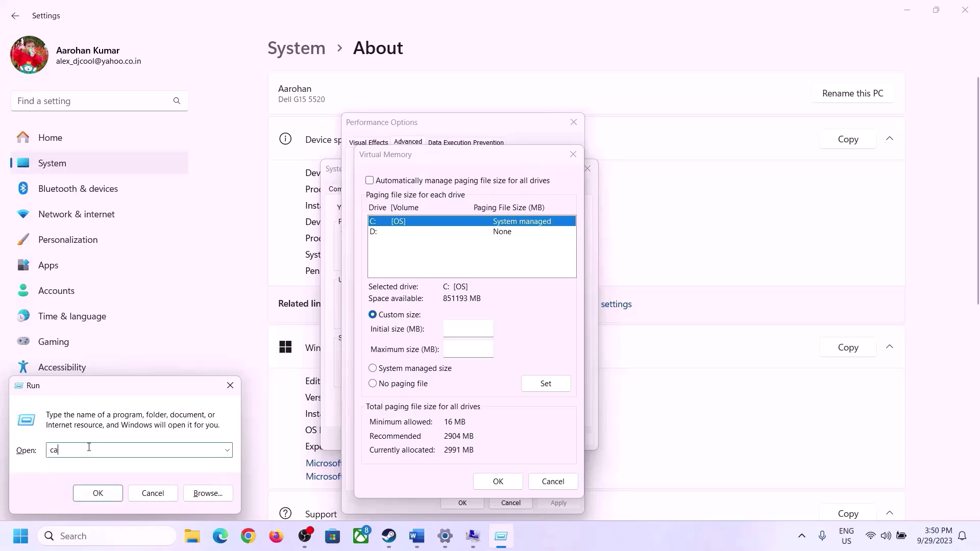
{"action": "left_click", "coordinate": [98, 494]}
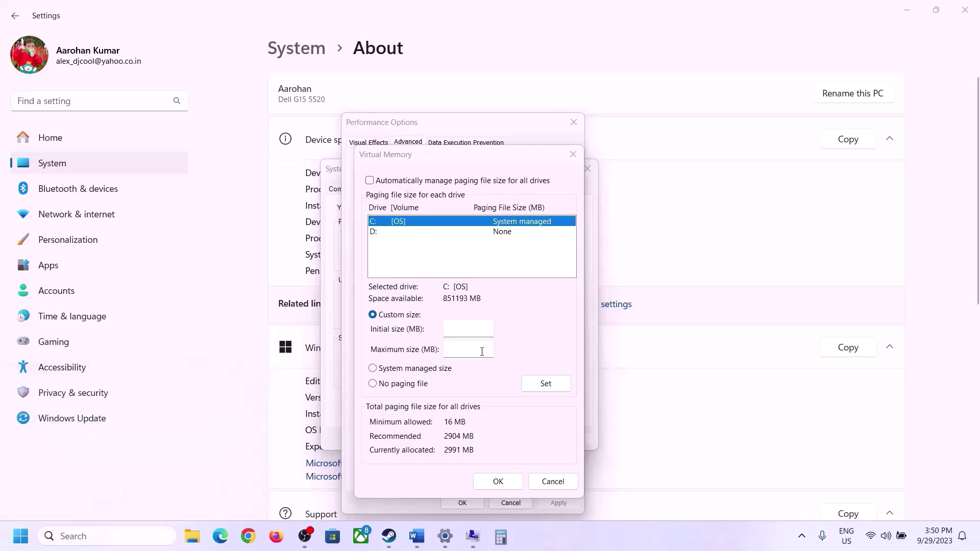
{"action": "left_click_drag", "start_coordinate": [124, 21], "coordinate": [715, 167]}
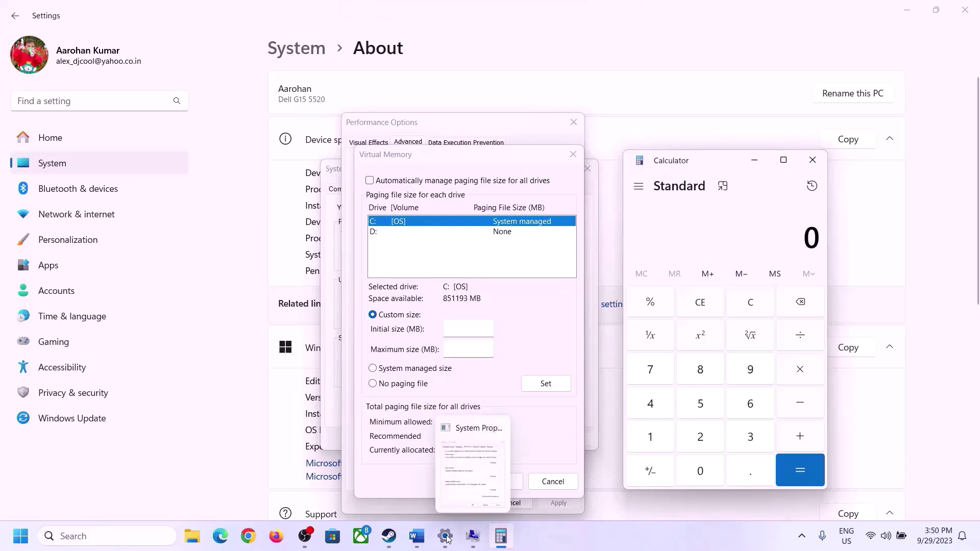
{"action": "left_click", "coordinate": [417, 536]}
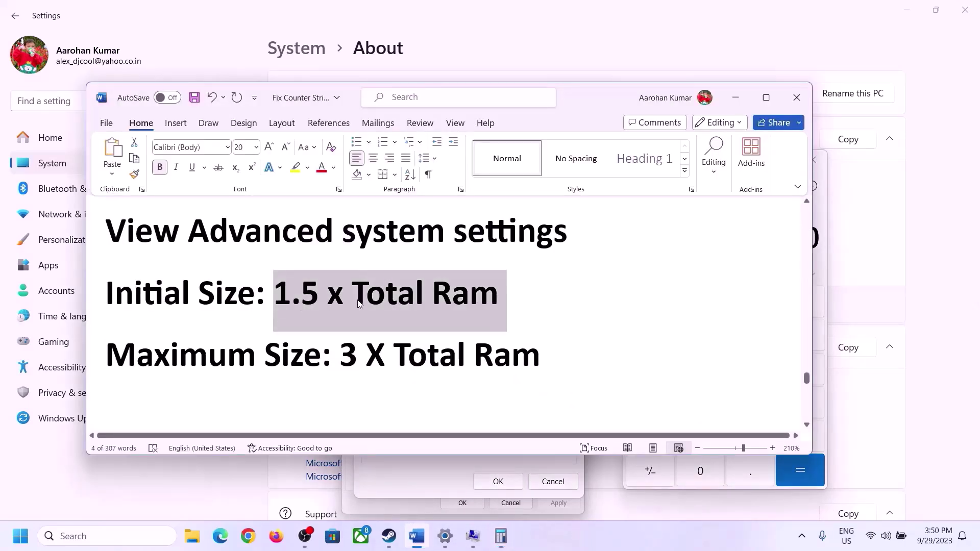
{"action": "left_click", "coordinate": [502, 535]}
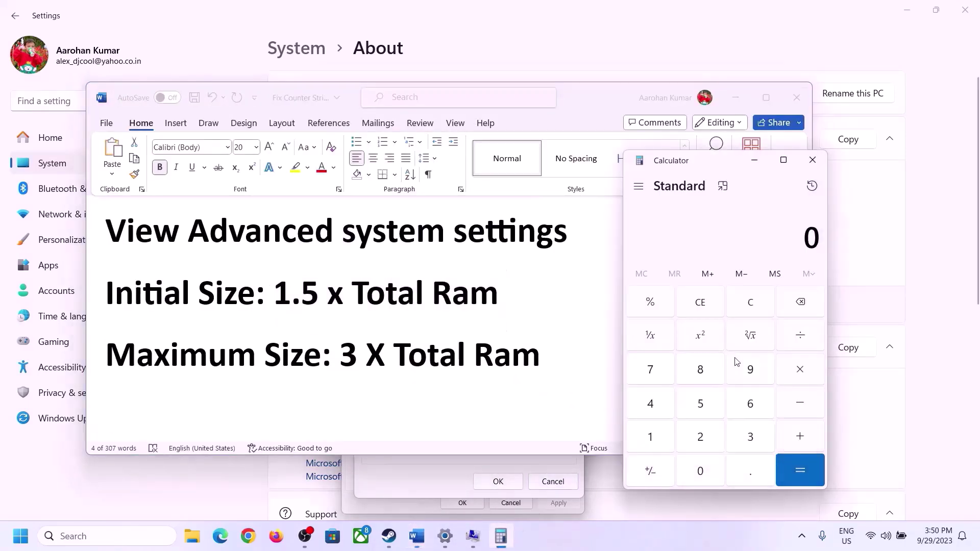
{"action": "left_click", "coordinate": [650, 438]}
{"action": "left_click", "coordinate": [746, 408]}
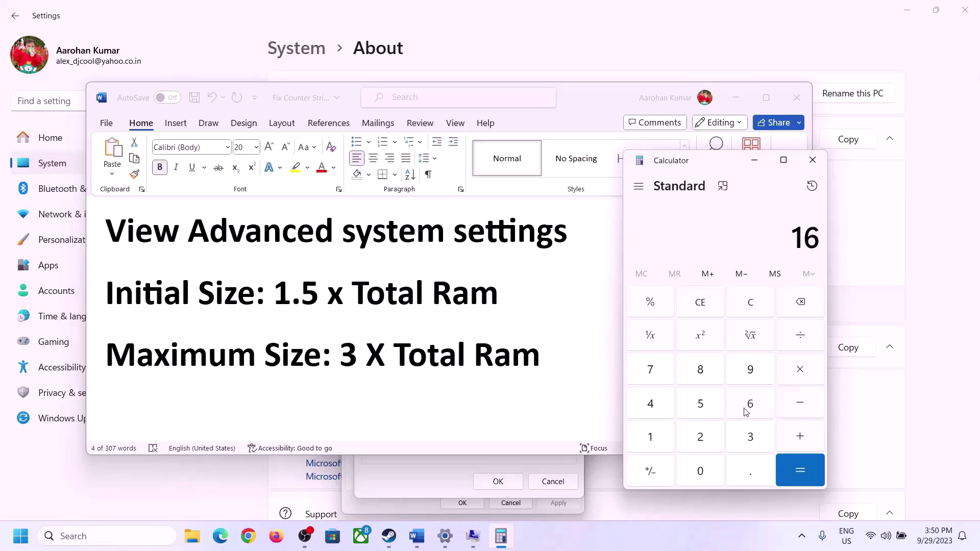
{"action": "left_click", "coordinate": [752, 311]}
Calculate 16 × 1024 in Calculator to convert the installed RAM from GB to MB.
{"action": "left_click", "coordinate": [658, 438]}
{"action": "left_click", "coordinate": [735, 410]}
{"action": "left_click", "coordinate": [799, 373]}
{"action": "left_click", "coordinate": [671, 450]}
{"action": "left_click", "coordinate": [701, 476]}
{"action": "left_click", "coordinate": [700, 438]}
{"action": "left_click", "coordinate": [658, 410]}
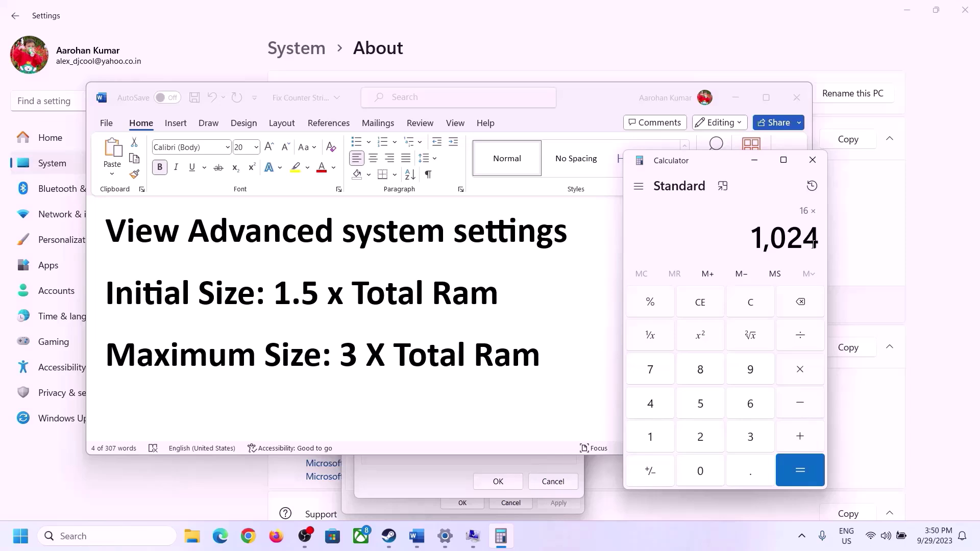
{"action": "left_click", "coordinate": [799, 471]}
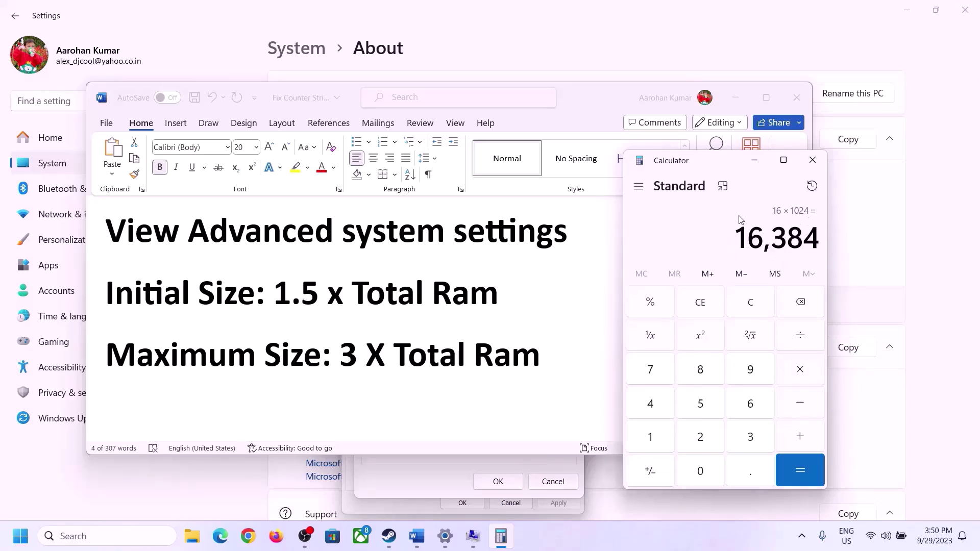
Multiply the RAM amount in MB by 1.5 in Calculator to work out the initial paging file size.
{"action": "left_click", "coordinate": [801, 374]}
{"action": "left_click", "coordinate": [651, 438]}
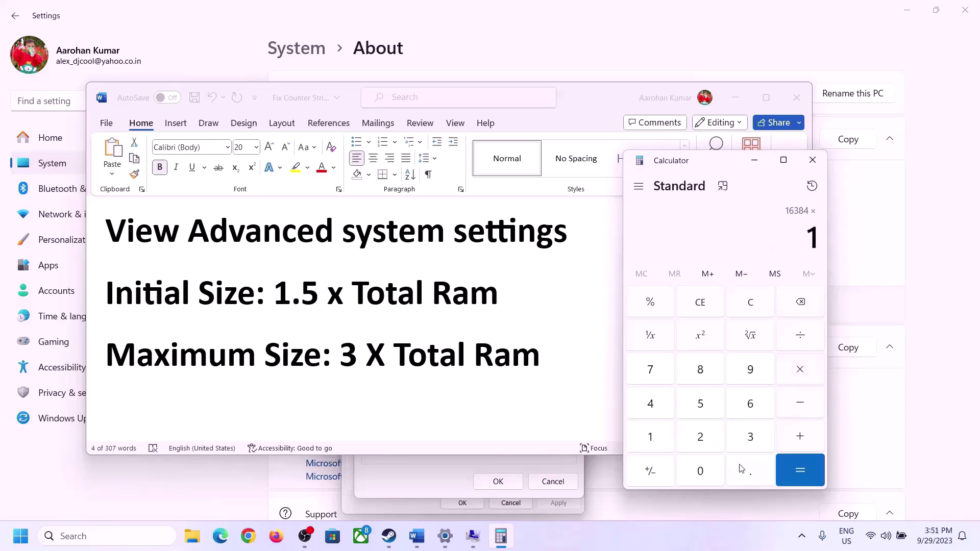
{"action": "left_click", "coordinate": [747, 472]}
{"action": "left_click", "coordinate": [701, 406]}
{"action": "left_click", "coordinate": [798, 469]}
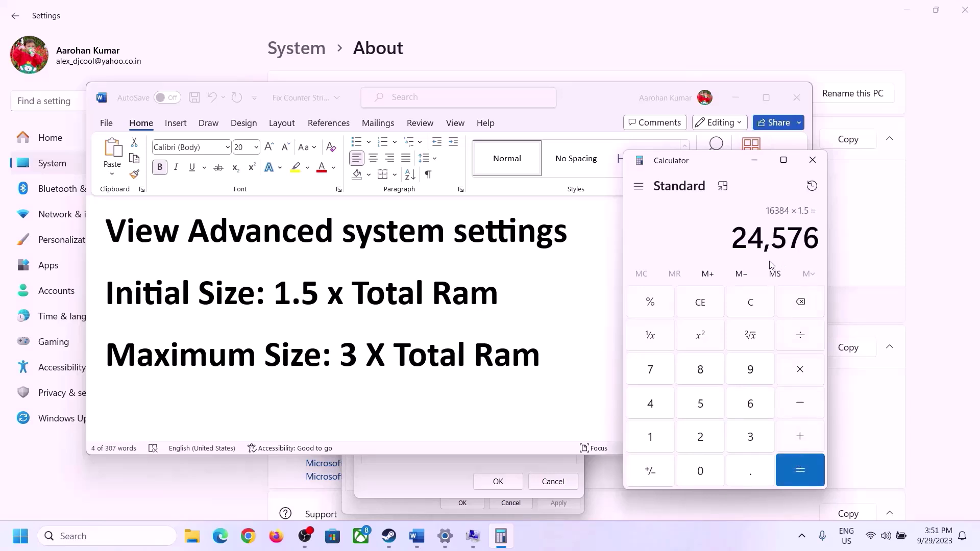
Set the initial size of drive C's custom paging file to 24576 MB in the Virtual Memory dialog.
{"action": "left_click", "coordinate": [453, 462]}
{"action": "left_click", "coordinate": [464, 330]}
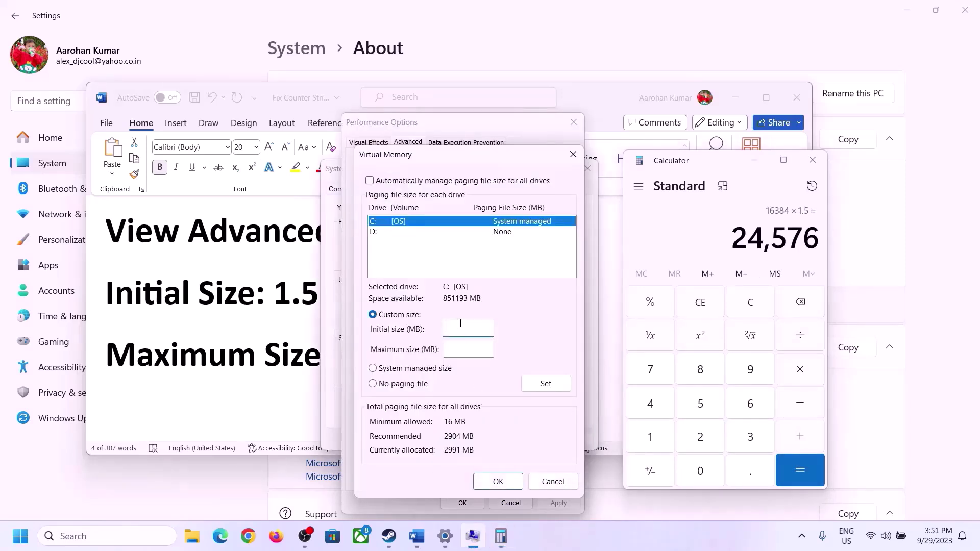
{"action": "type", "text": "24576"}
{"action": "left_click", "coordinate": [490, 348]}
Clear the previous result in Calculator and recheck the installed RAM on the System About page in Settings.
{"action": "key", "text": "alt+Tab"}
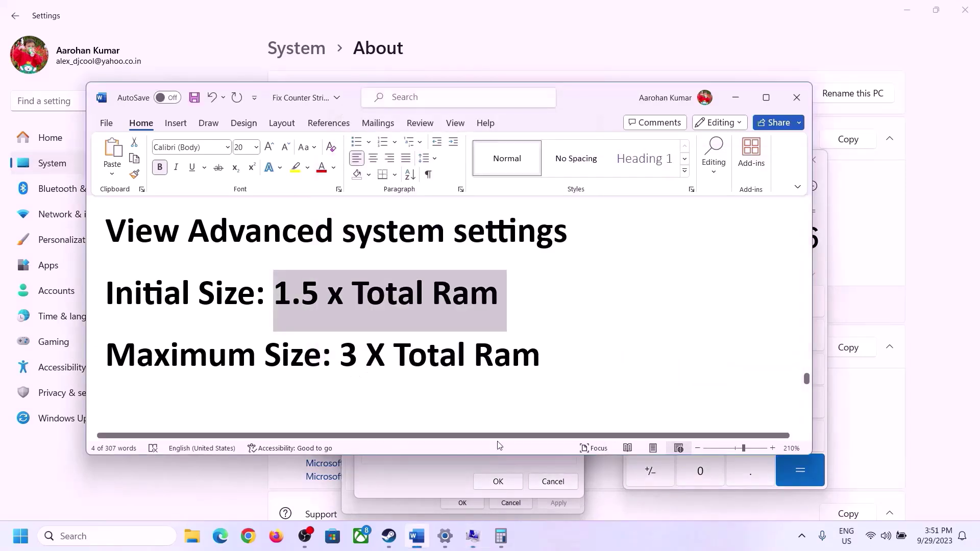
{"action": "left_click", "coordinate": [825, 268]}
{"action": "left_click", "coordinate": [758, 302]}
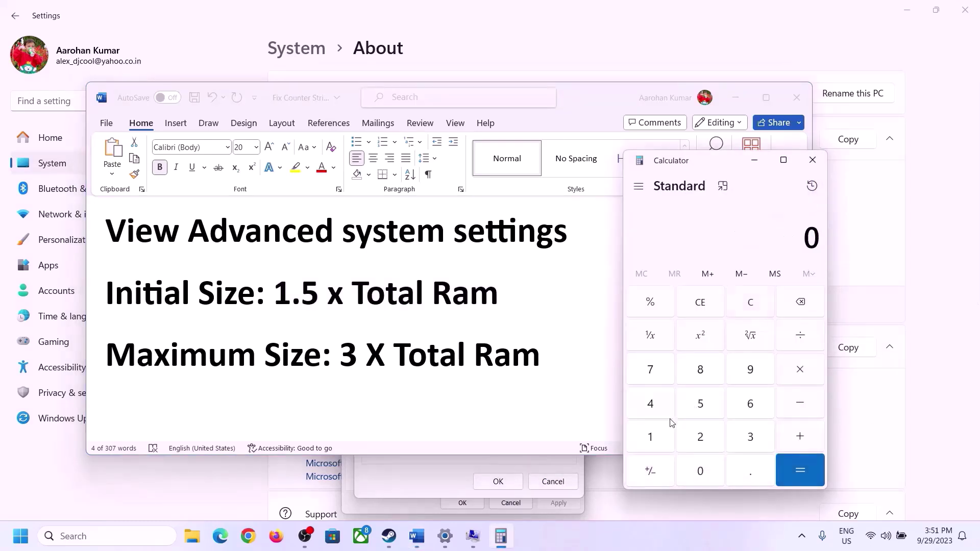
{"action": "left_click", "coordinate": [447, 540]}
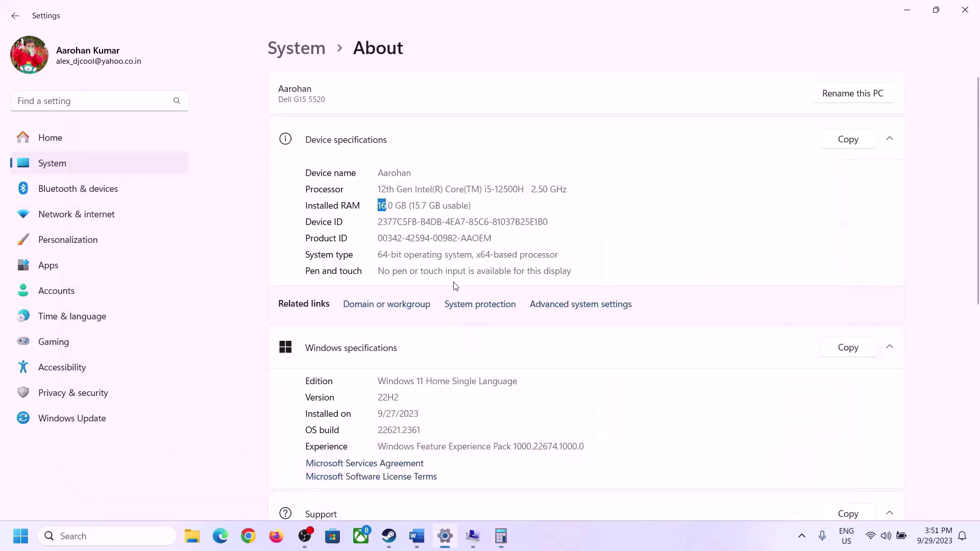
{"action": "left_click", "coordinate": [501, 536]}
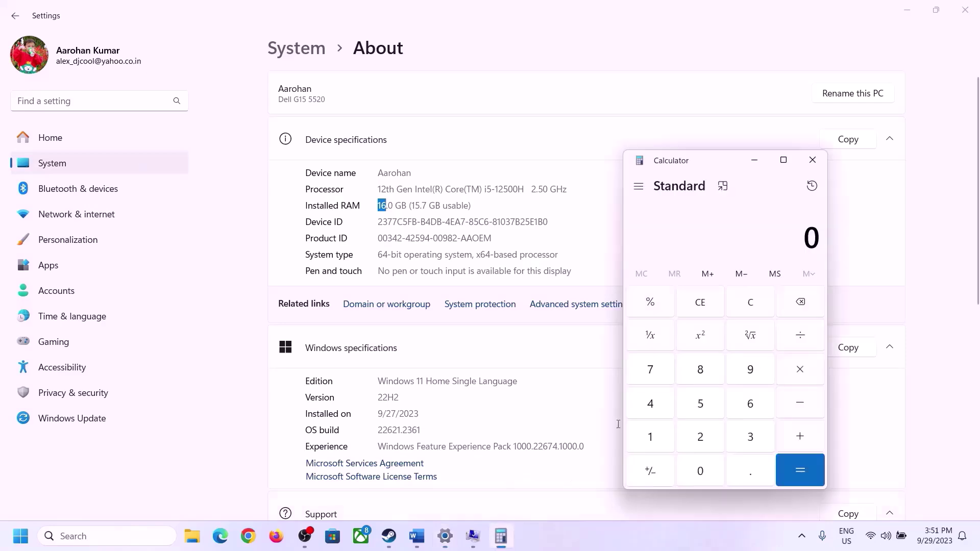
Calculate 16 × 1024 again in Calculator as the base for the maximum paging file size.
{"action": "left_click", "coordinate": [662, 435]}
{"action": "left_click", "coordinate": [747, 406]}
{"action": "left_click", "coordinate": [798, 371]}
{"action": "left_click", "coordinate": [655, 433]}
{"action": "left_click", "coordinate": [693, 468]}
{"action": "left_click", "coordinate": [701, 440]}
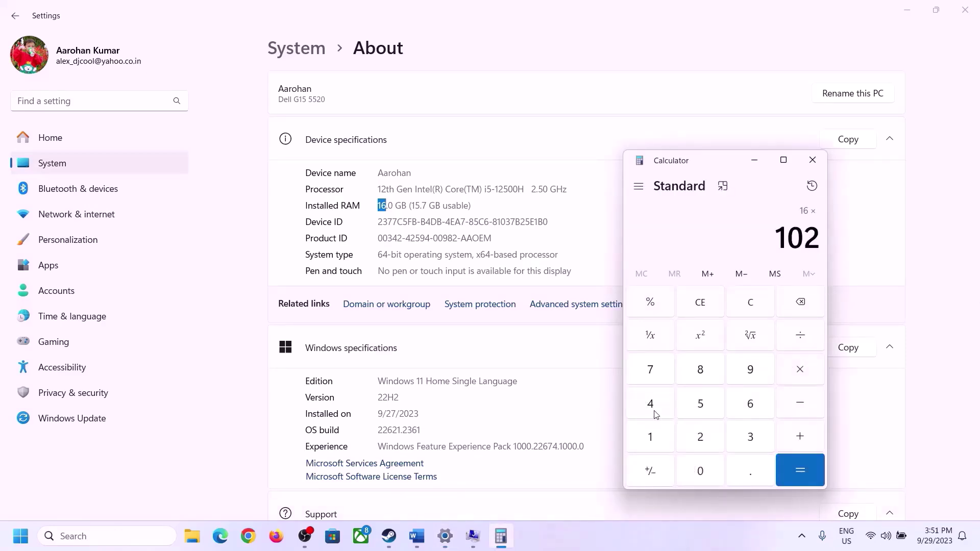
{"action": "left_click", "coordinate": [651, 405]}
{"action": "left_click", "coordinate": [791, 477]}
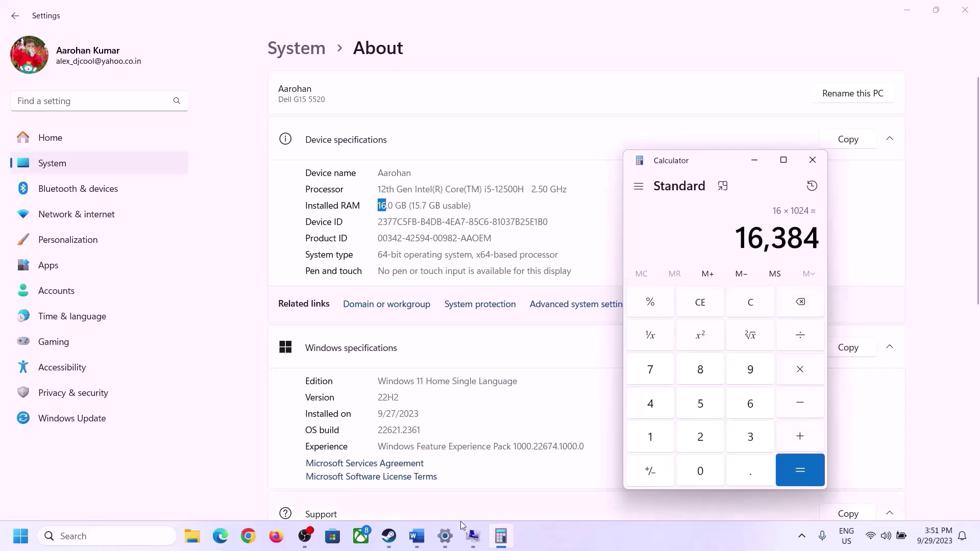
Multiply the RAM amount in MB by 3 for the maximum size and return to the Virtual Memory dialog.
{"action": "left_click", "coordinate": [417, 536]}
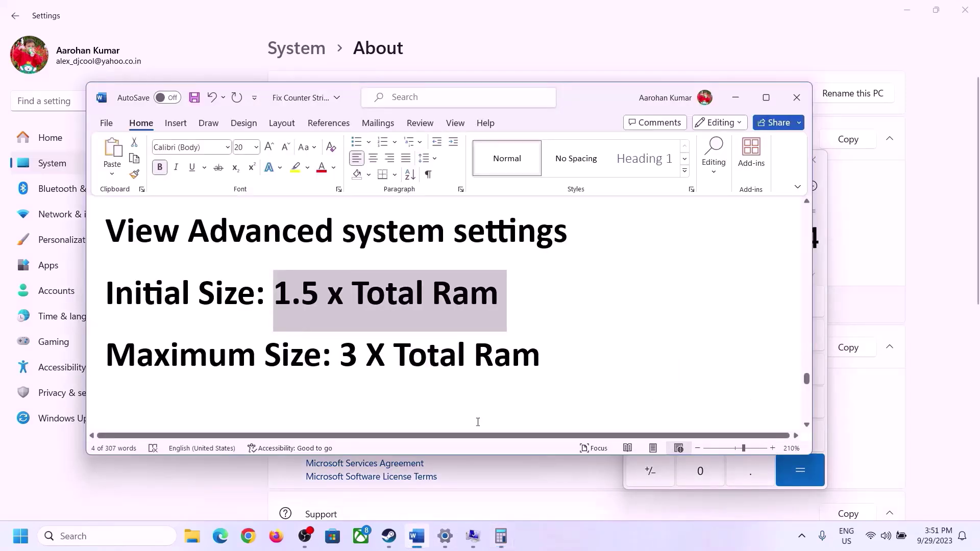
{"action": "left_click", "coordinate": [500, 536]}
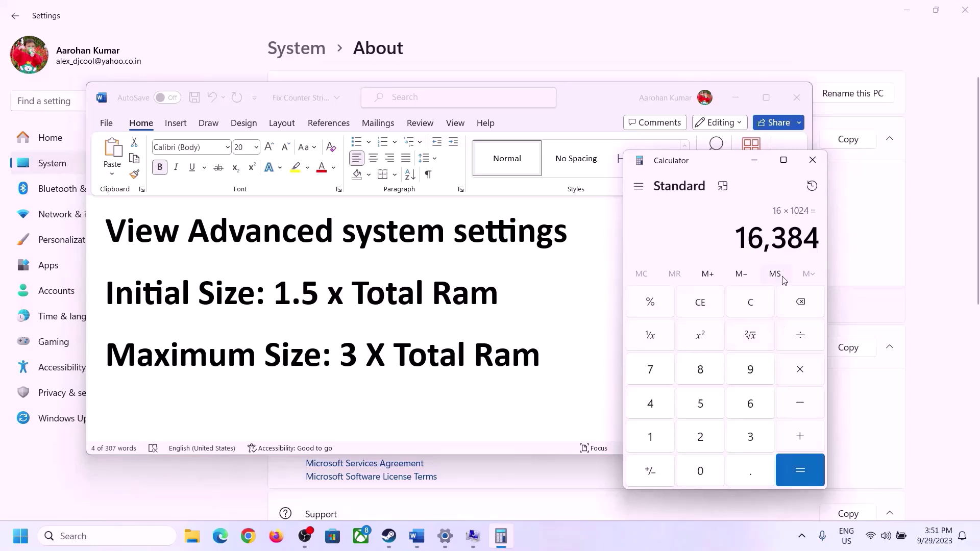
{"action": "left_click", "coordinate": [800, 373]}
{"action": "left_click", "coordinate": [736, 439]}
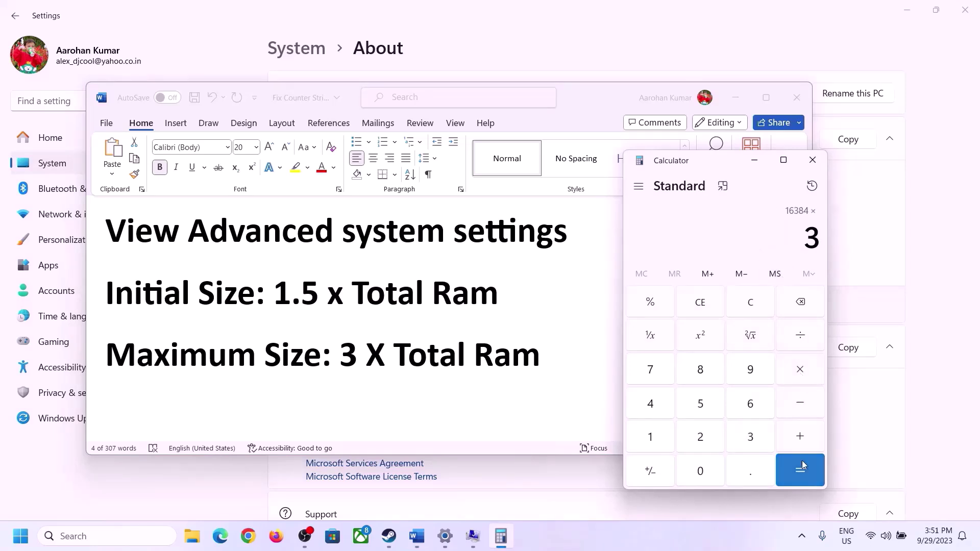
{"action": "left_click", "coordinate": [802, 466]}
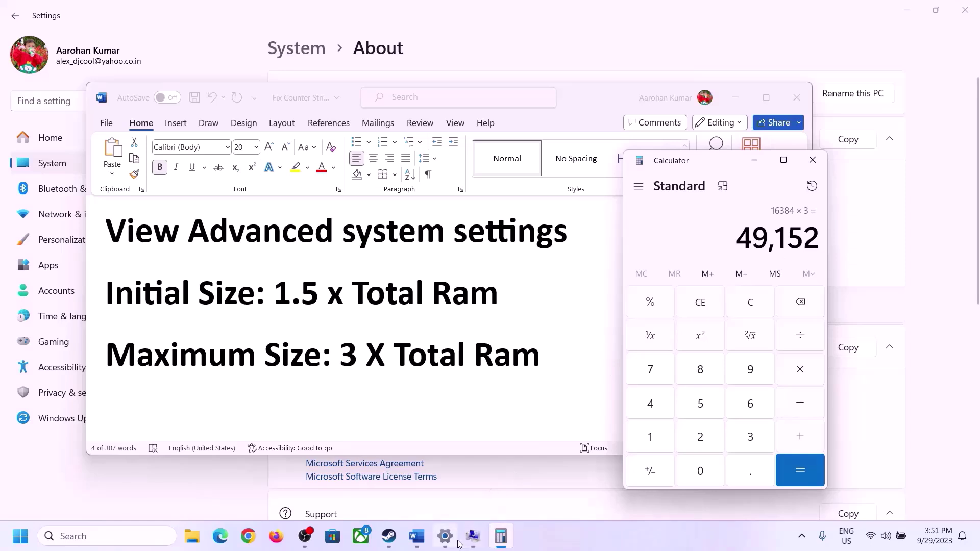
{"action": "left_click", "coordinate": [472, 536]}
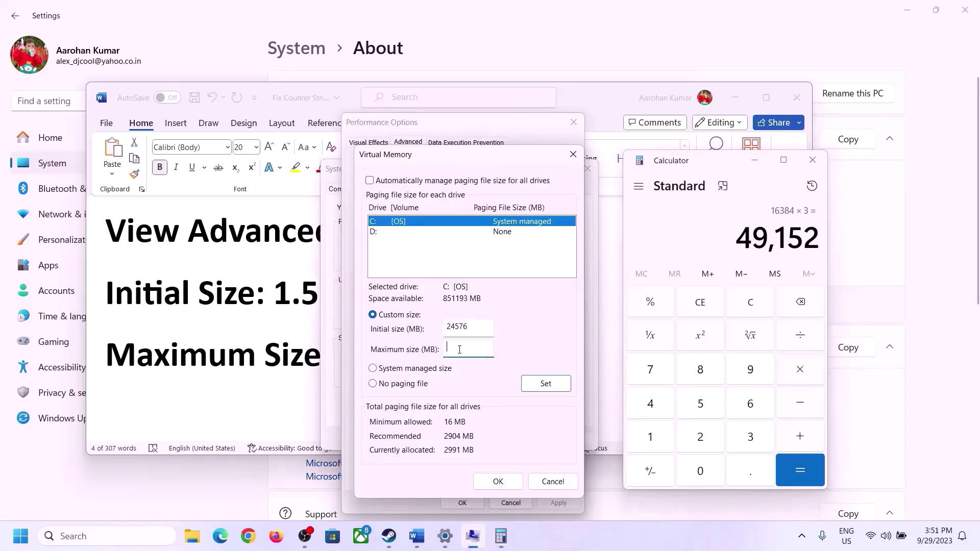
Set the maximum size of drive C's custom paging file to 49152 MB and apply the virtual memory change.
{"action": "type", "text": "49152"}
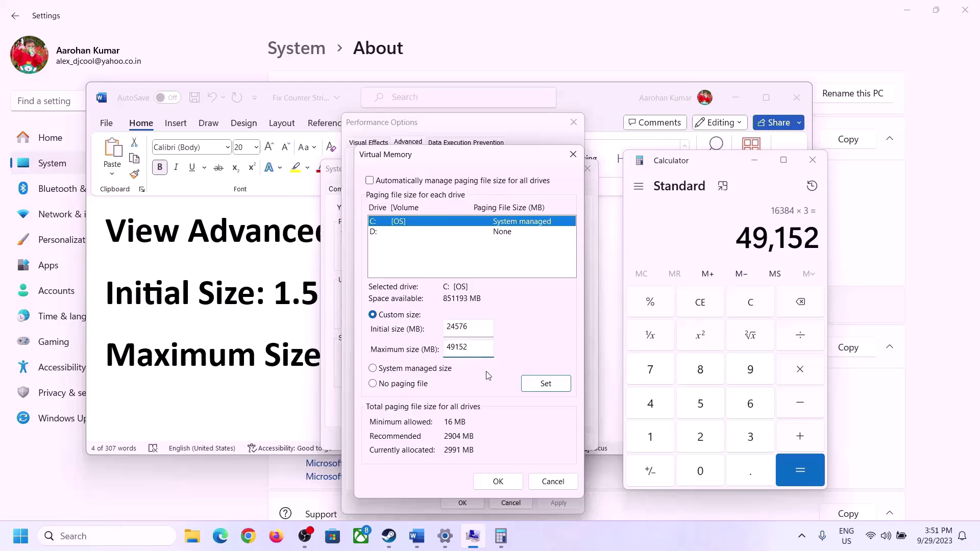
{"action": "left_click", "coordinate": [546, 384]}
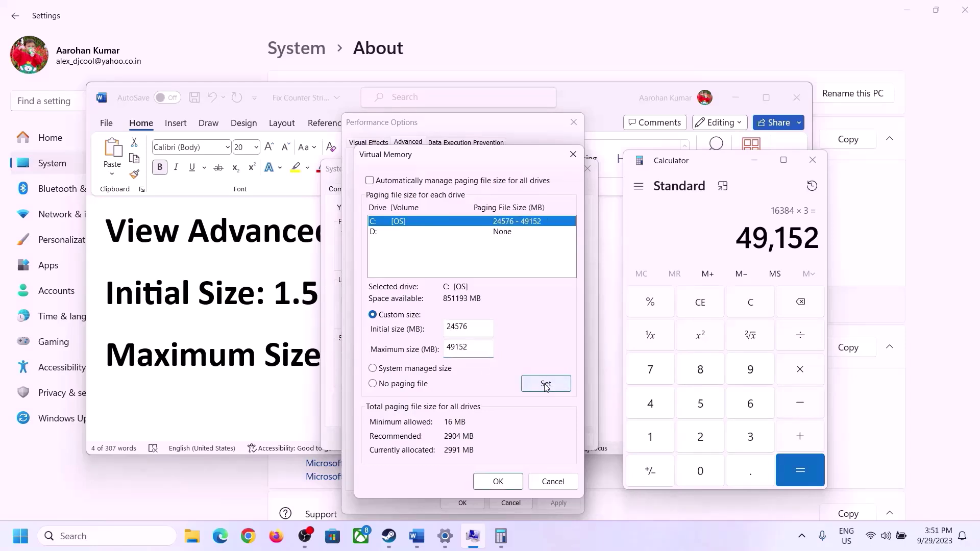
{"action": "left_click", "coordinate": [498, 481]}
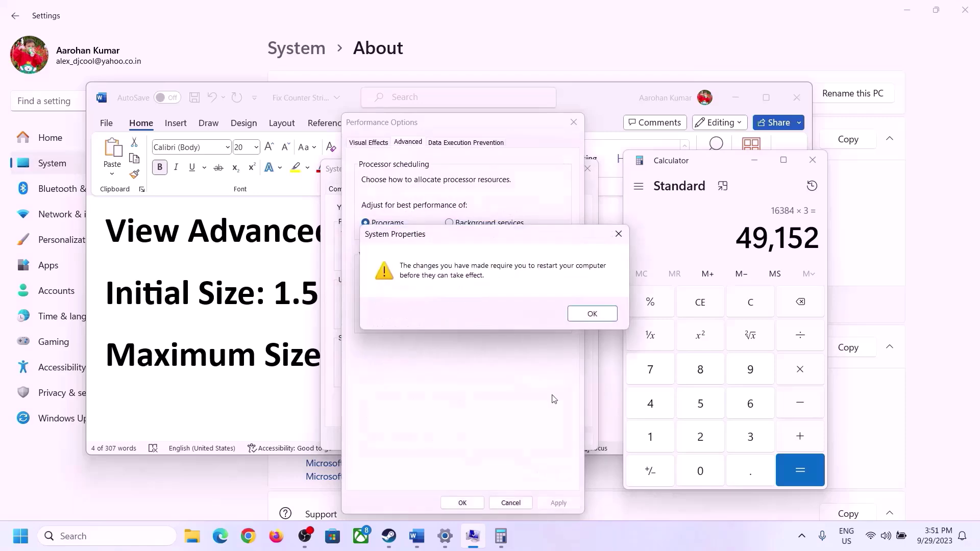
{"action": "left_click", "coordinate": [608, 314]}
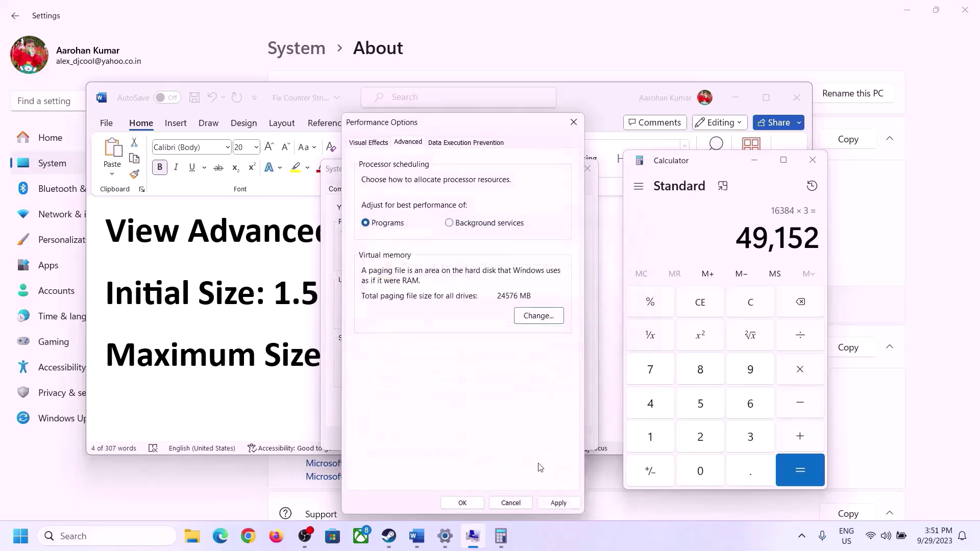
Accept and close Performance Options and System Properties, dismissing the restart prompt without restarting.
{"action": "left_click", "coordinate": [474, 504]}
{"action": "left_click", "coordinate": [464, 438]}
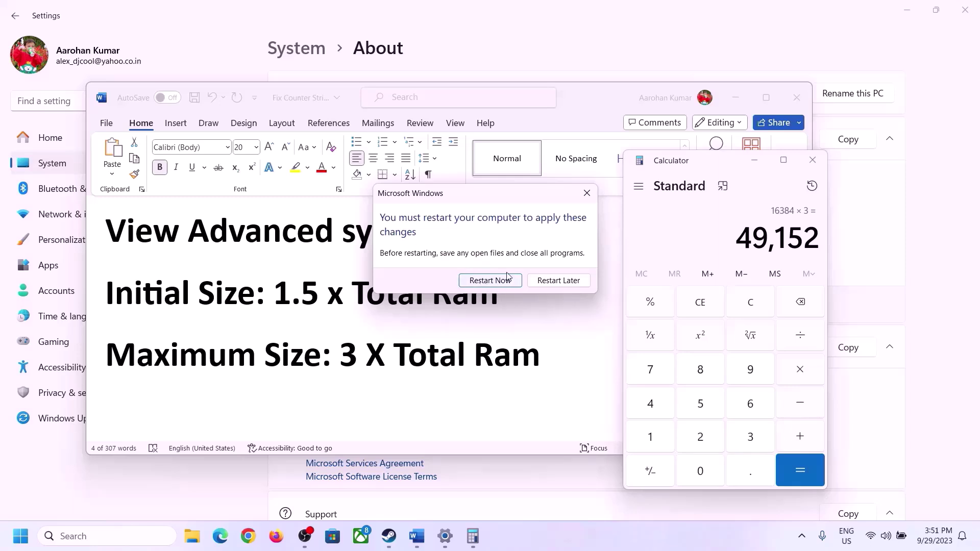
{"action": "left_click", "coordinate": [587, 193]}
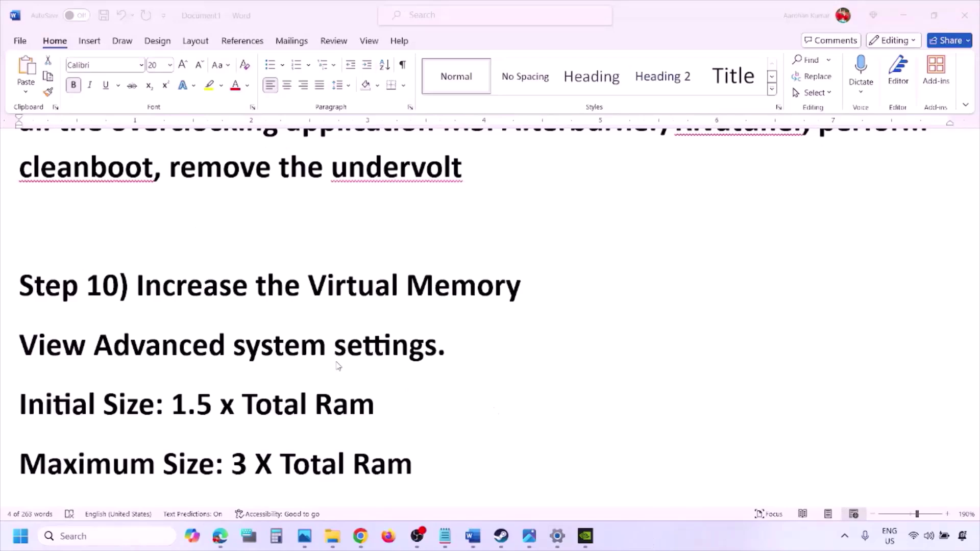
Read Step 11 on updating the BIOS in the Word troubleshooting document, highlighting its instruction.
{"action": "scroll", "coordinate": [338, 366], "scroll_direction": "down", "scroll_amount": 3}
{"action": "left_click", "coordinate": [153, 375]}
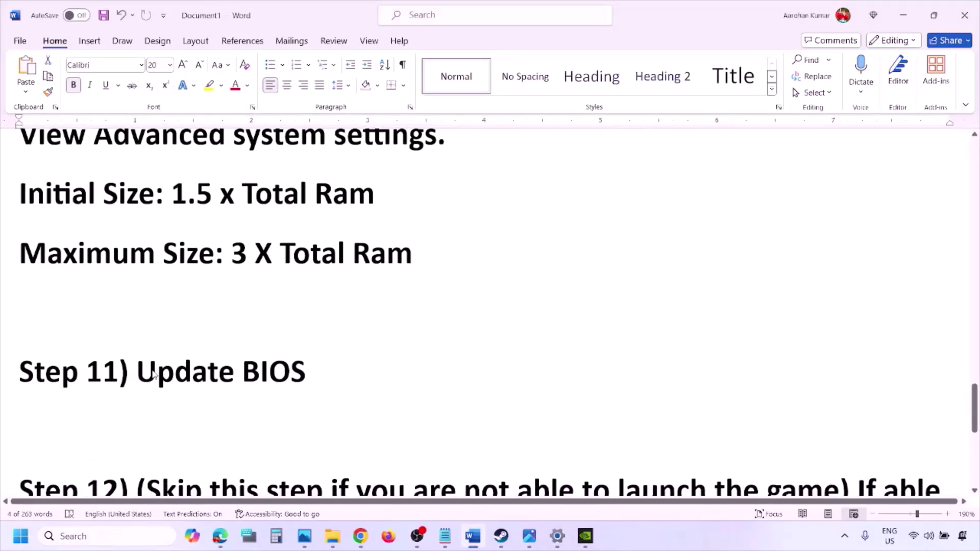
{"action": "left_click_drag", "start_coordinate": [137, 373], "coordinate": [330, 371]}
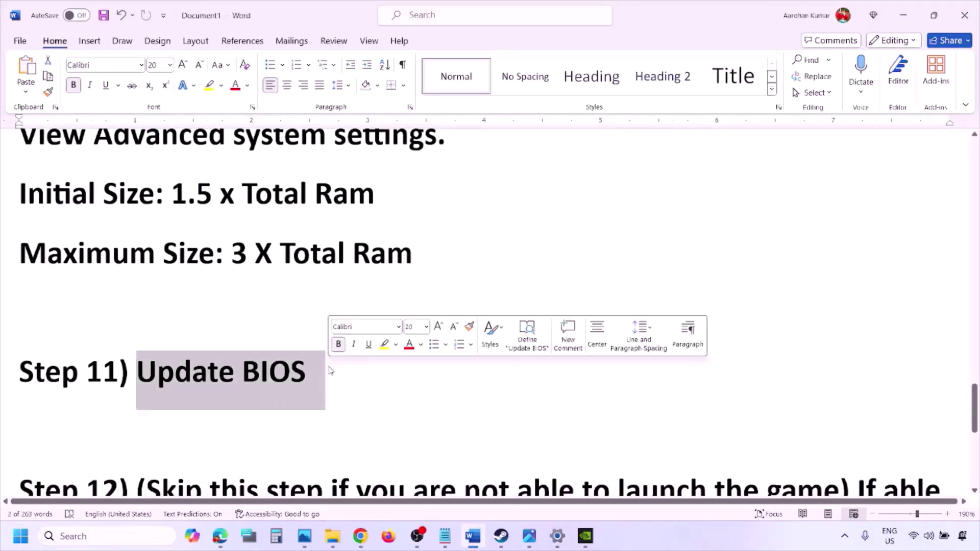
{"action": "left_click", "coordinate": [331, 371]}
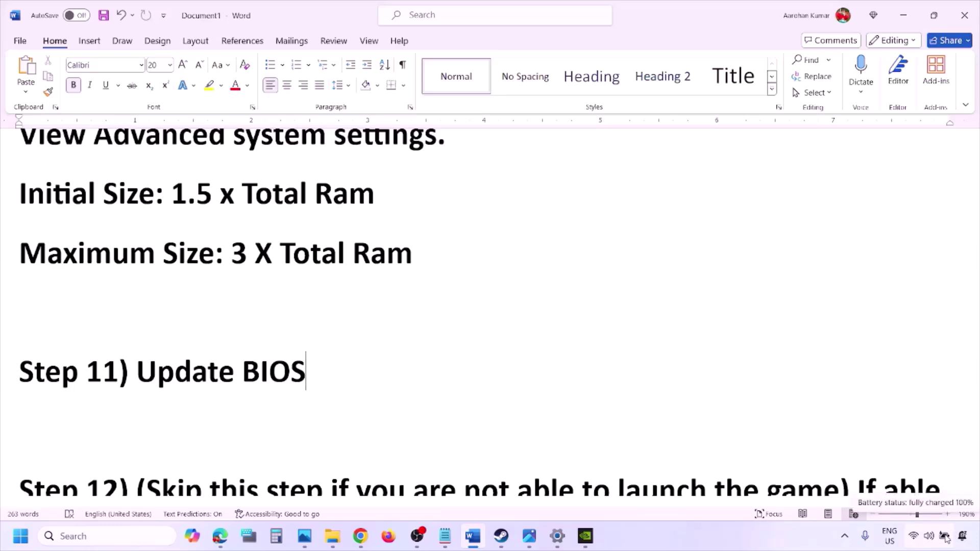
{"action": "left_click", "coordinate": [767, 537]}
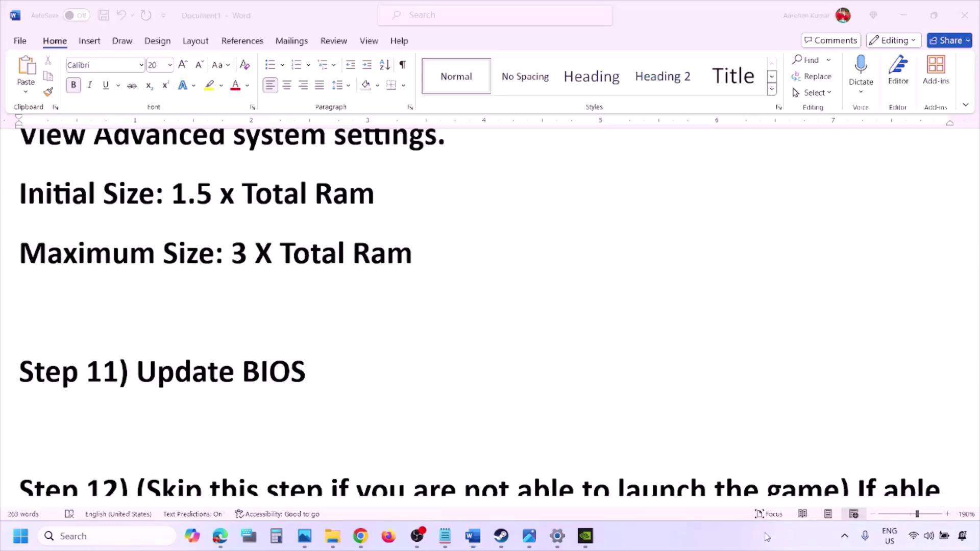
{"action": "left_click", "coordinate": [429, 395]}
Review Step 12 on windowed mode and lower video settings, highlighting the advice on the medium/low graphics preset.
{"action": "scroll", "coordinate": [426, 393], "scroll_direction": "down", "scroll_amount": 3}
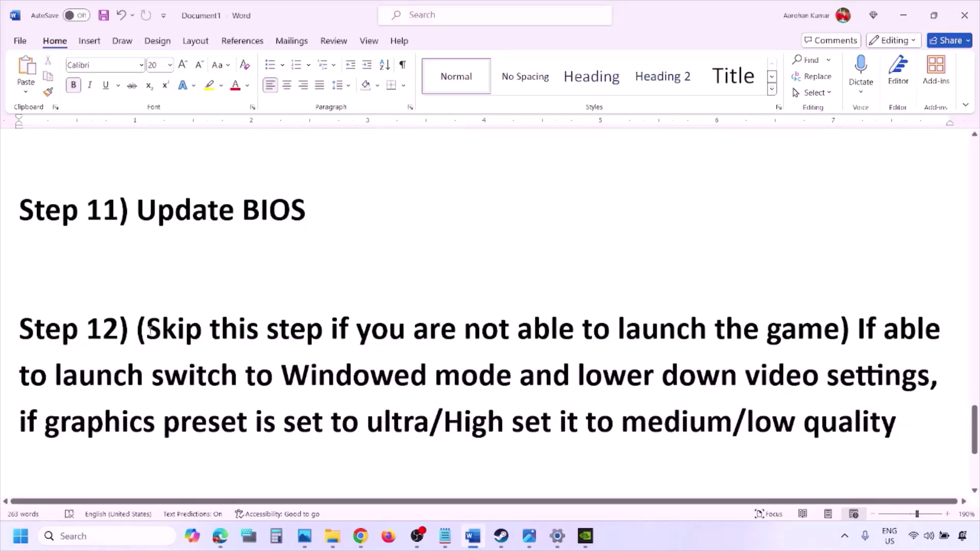
{"action": "left_click_drag", "start_coordinate": [194, 327], "coordinate": [881, 388]}
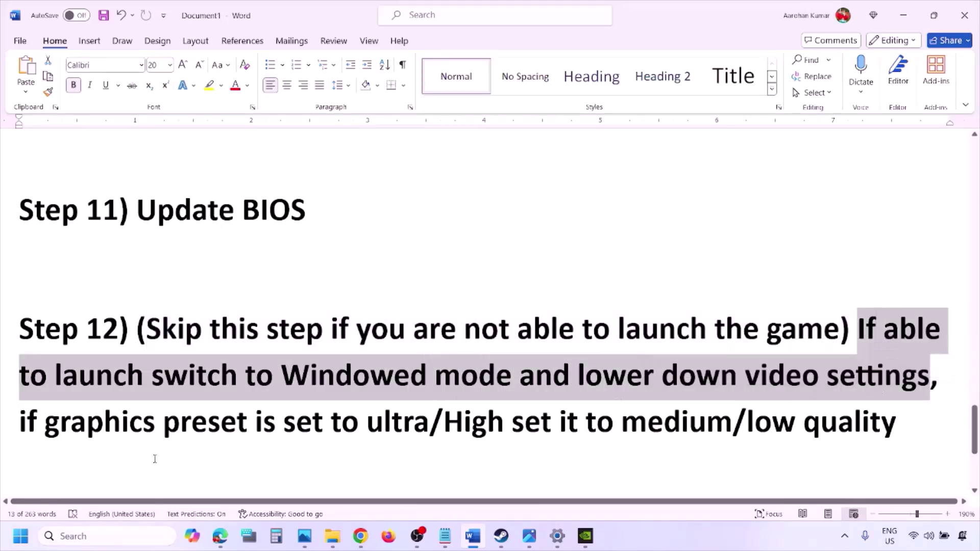
{"action": "left_click_drag", "start_coordinate": [52, 422], "coordinate": [535, 435]}
{"action": "left_click_drag", "start_coordinate": [622, 424], "coordinate": [828, 413]}
{"action": "left_click", "coordinate": [466, 379]}
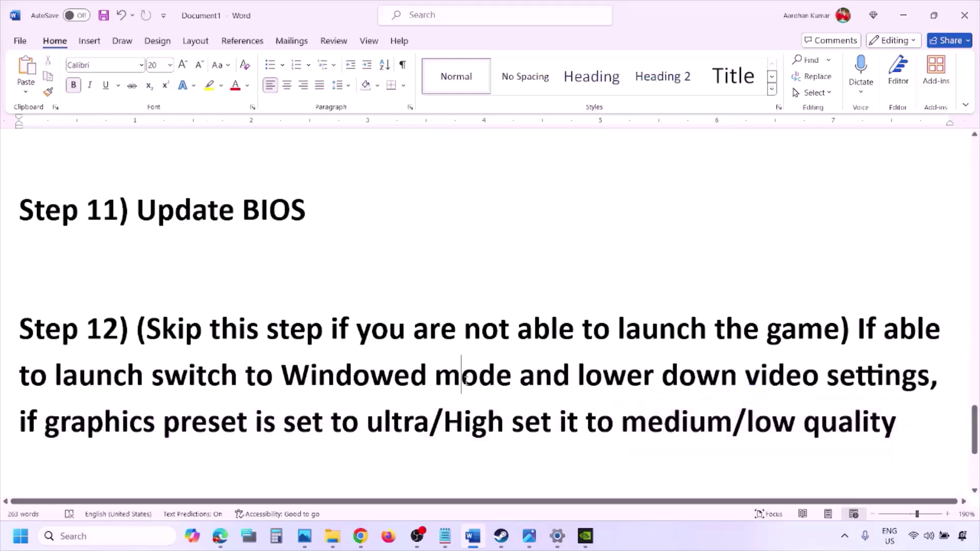